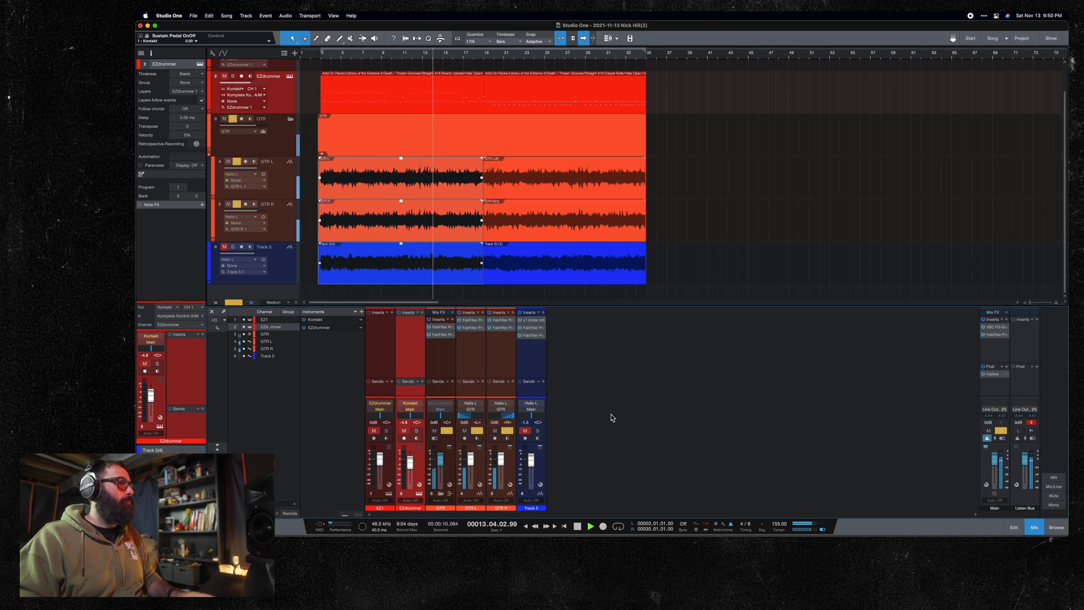
Step: Select the second clips on the GTR L and GTR R tracks and stop playback
click(687, 294)
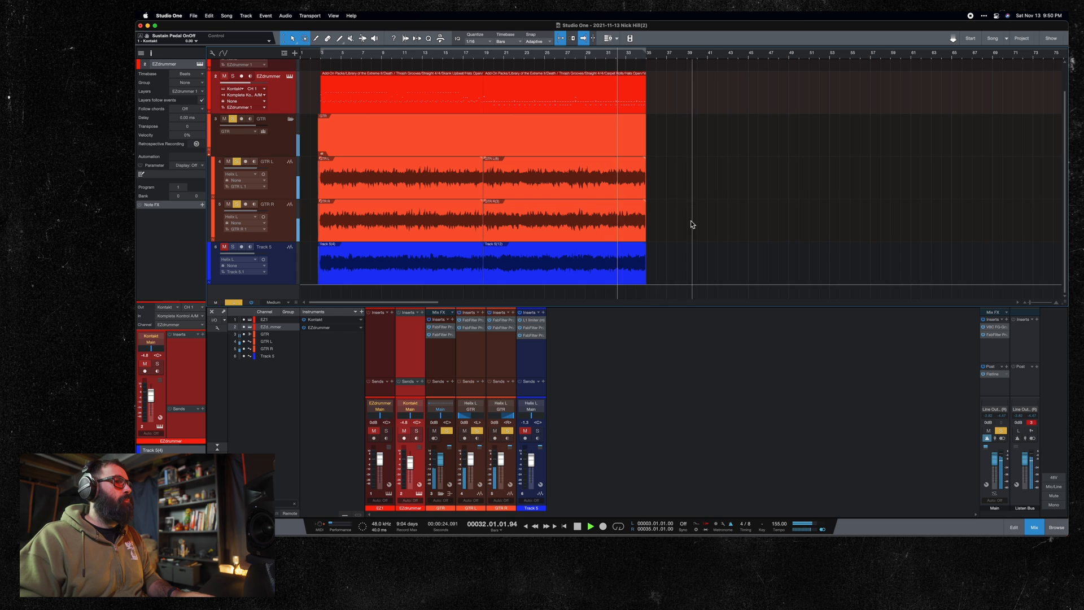
drag(683, 187, 643, 222)
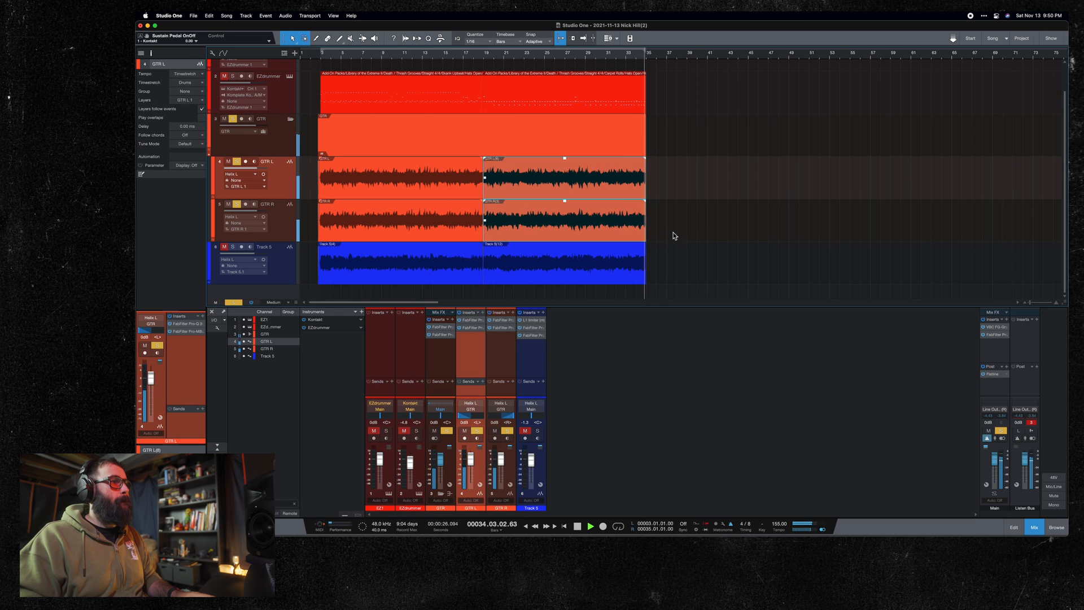
key(space)
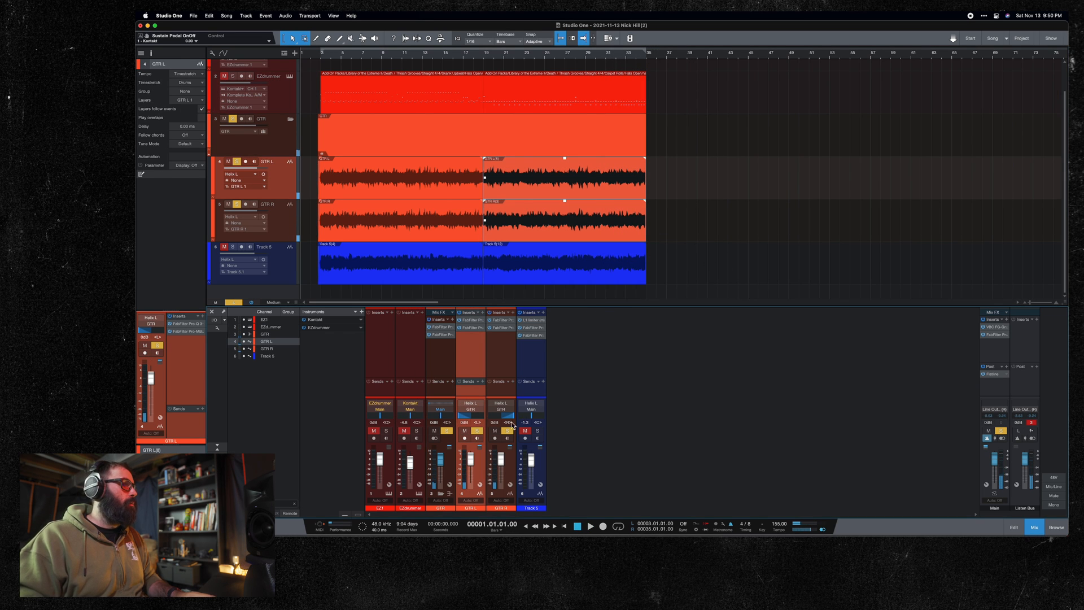
Step: Take the guitars out of solo, solo Track 5 and listen to it through the arrangement
click(449, 431)
click(539, 431)
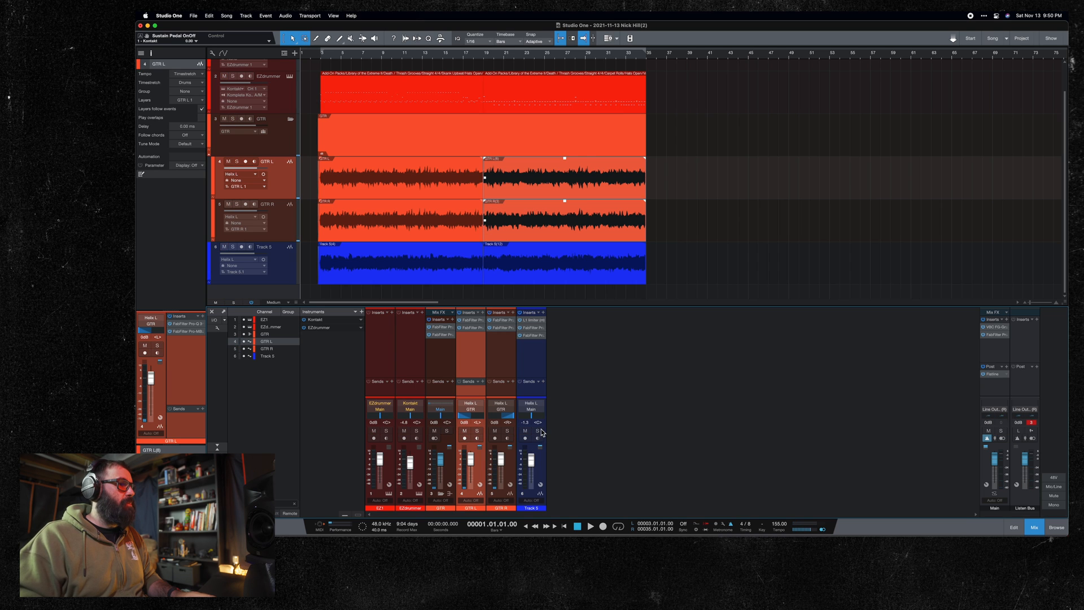
key(space)
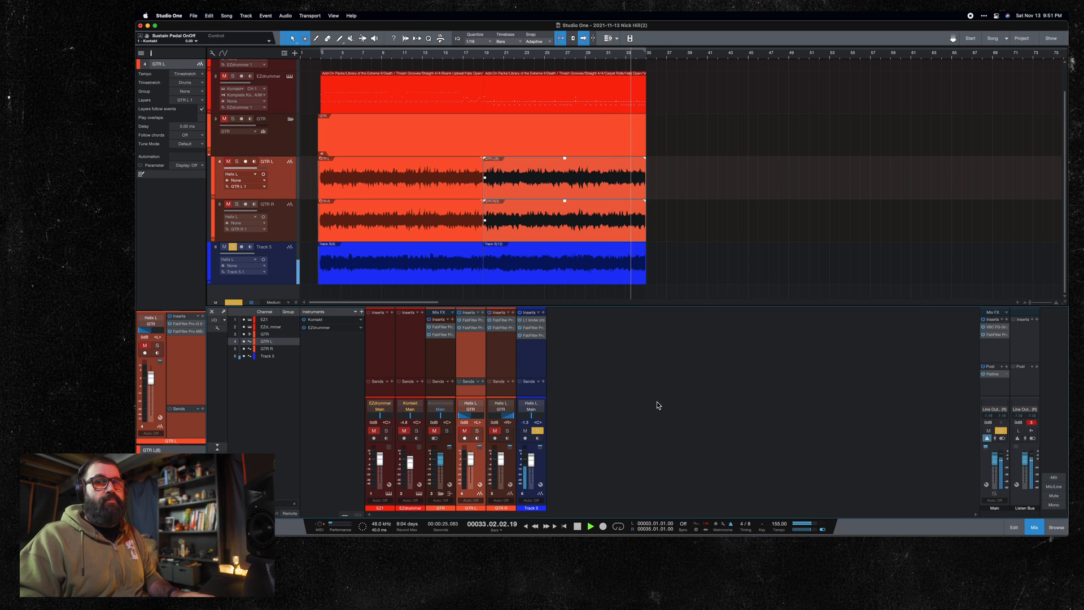
key(space)
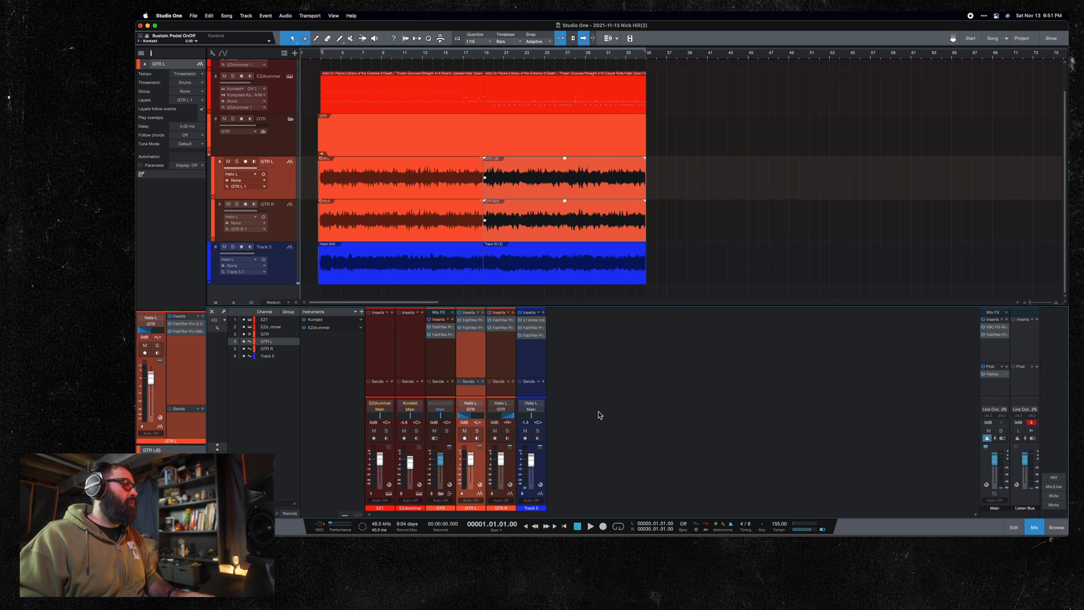
Step: Select the GTR, GTR L and GTR R channels together and solo them
click(436, 373)
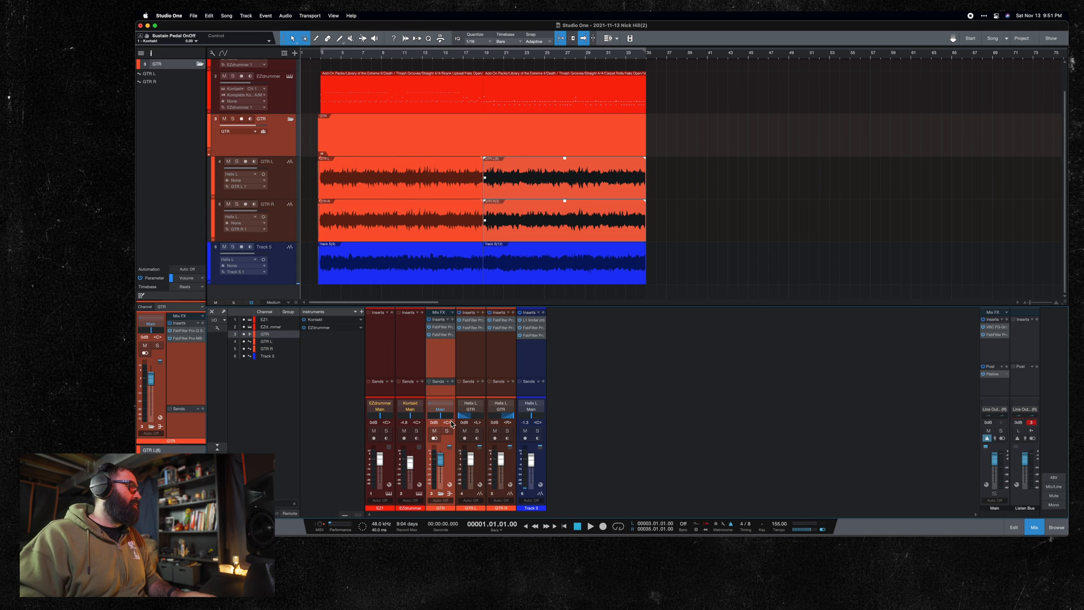
click(499, 346)
shift+click(445, 354)
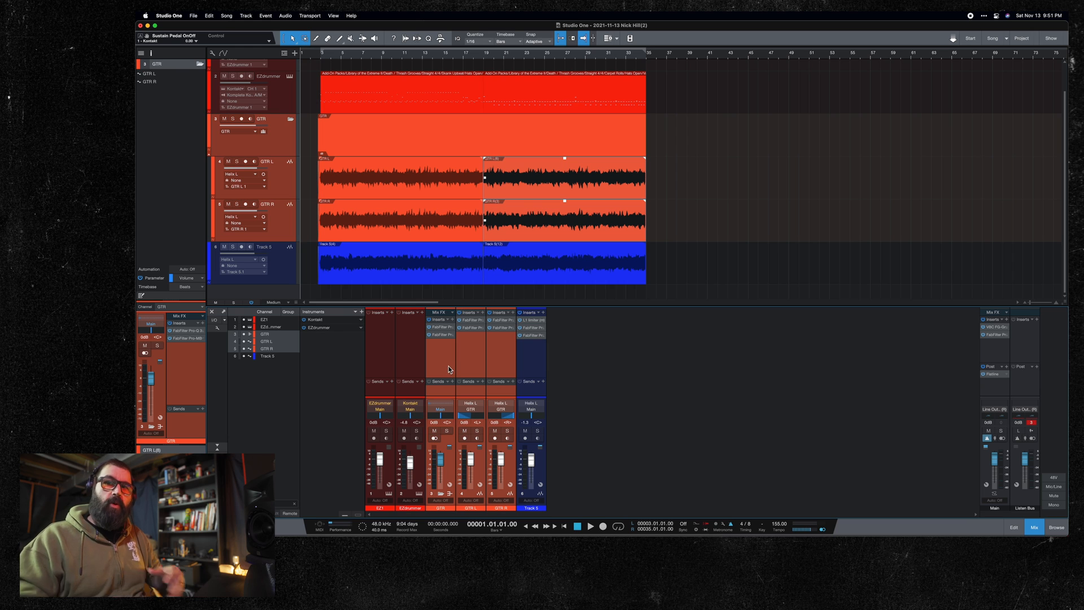
key(s)
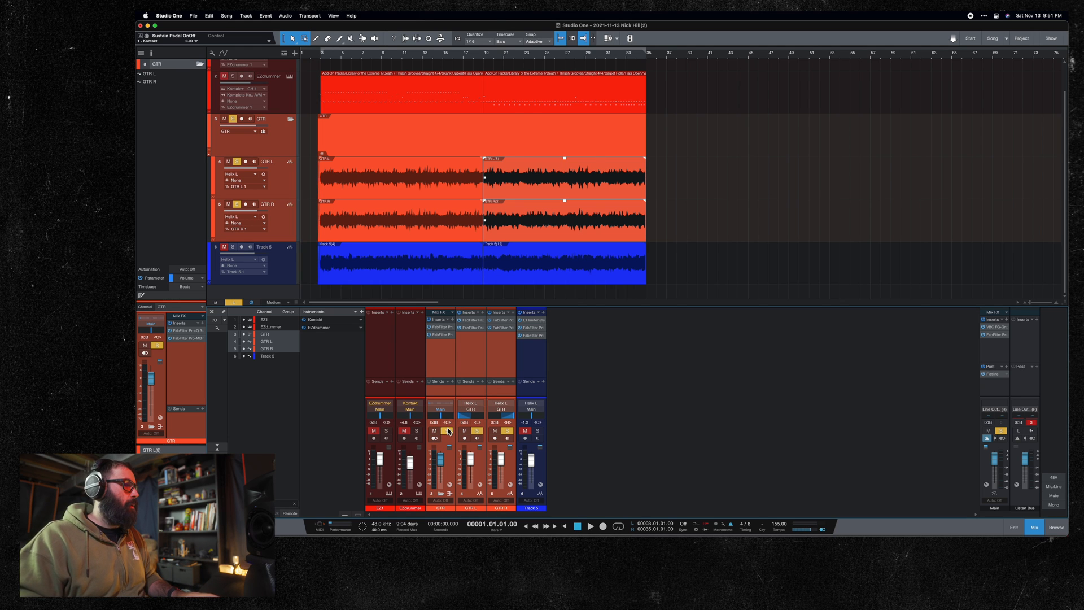
Step: Play the soloed guitars and bypass all inserts on the GTR, GTR L and GTR R channels
key(space)
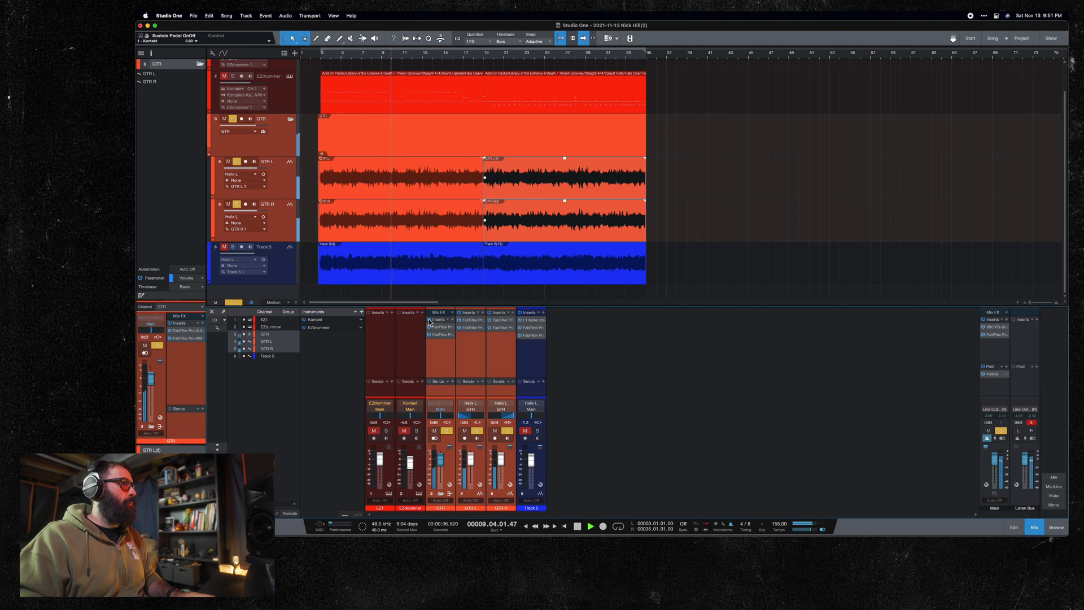
click(429, 320)
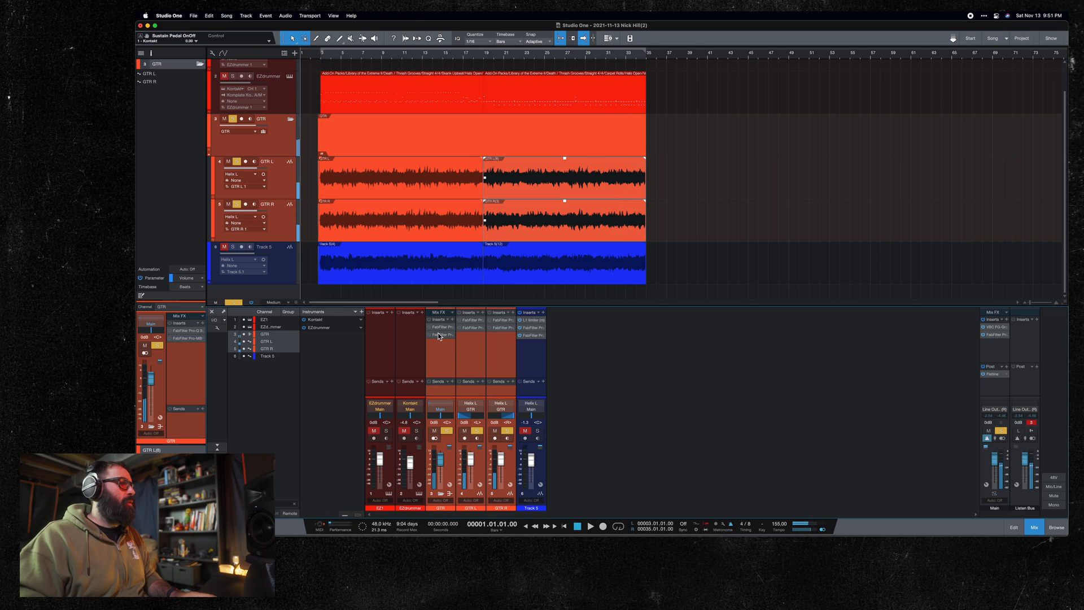
click(450, 364)
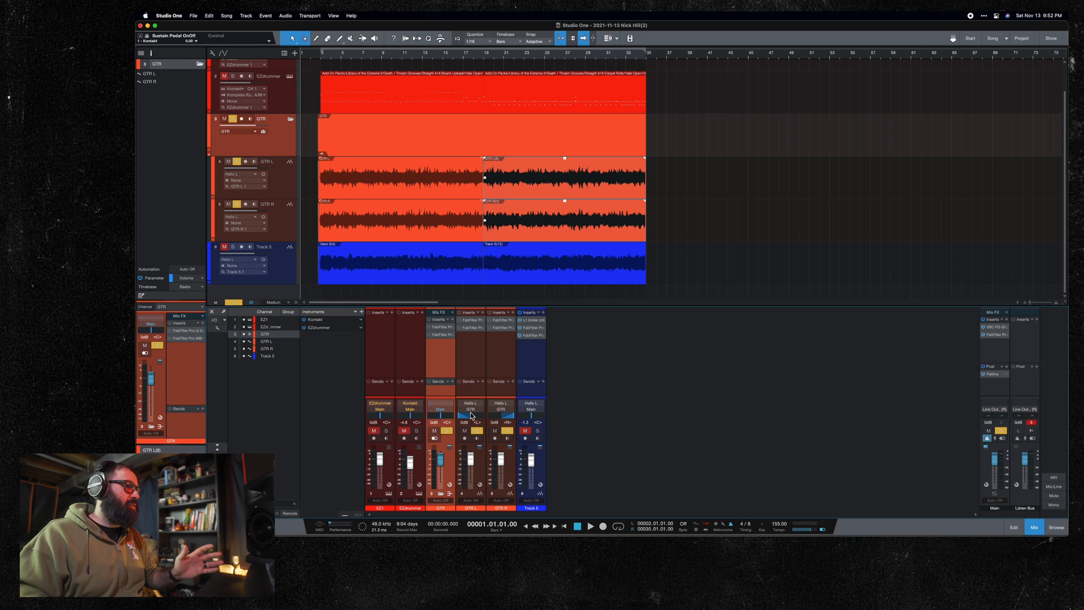
Step: Add Track 5 to the soloed guitars and listen to them together through the arrangement
click(538, 431)
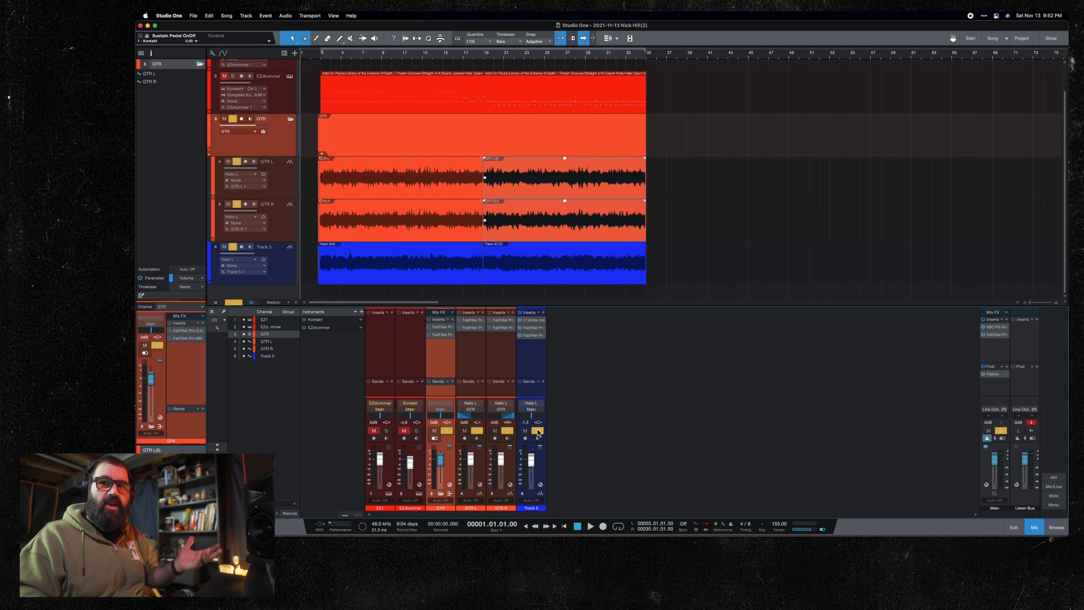
key(space)
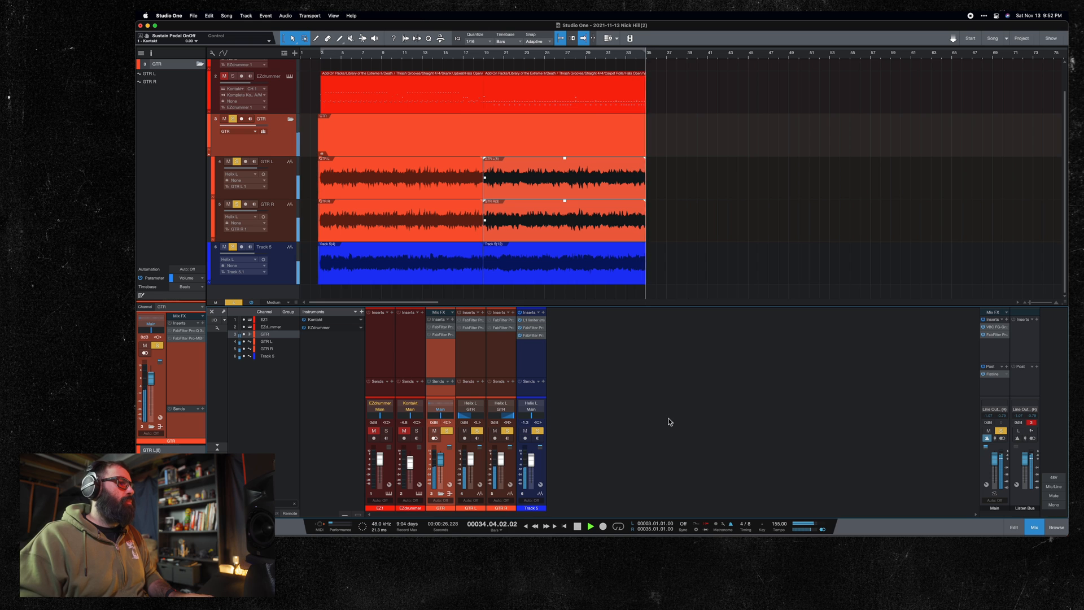
key(space)
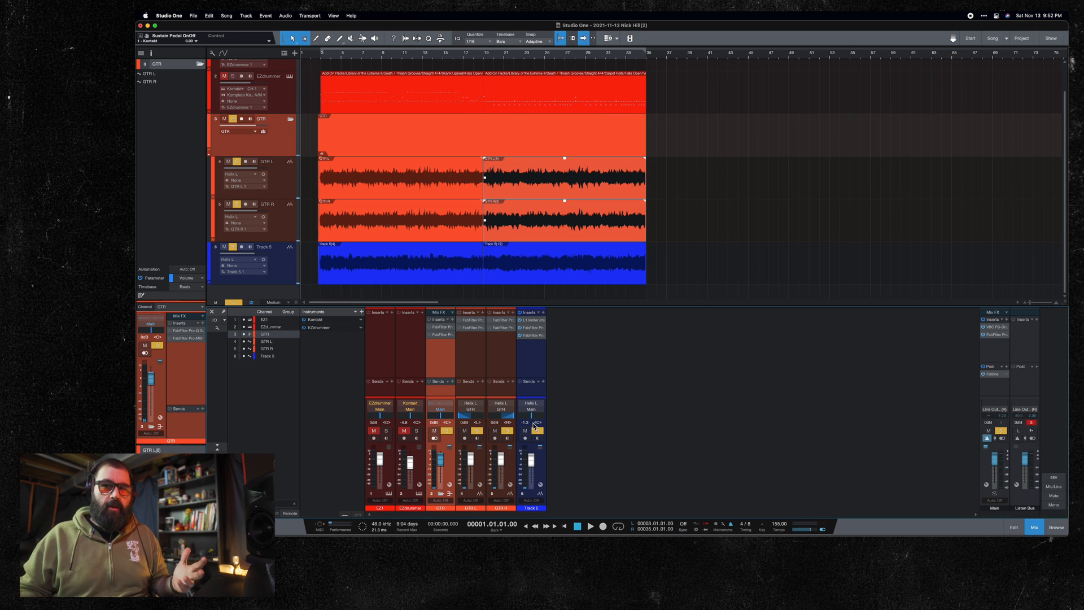
Step: Clear the solos on the guitars and Track 5, and pan GTR L to center
click(506, 341)
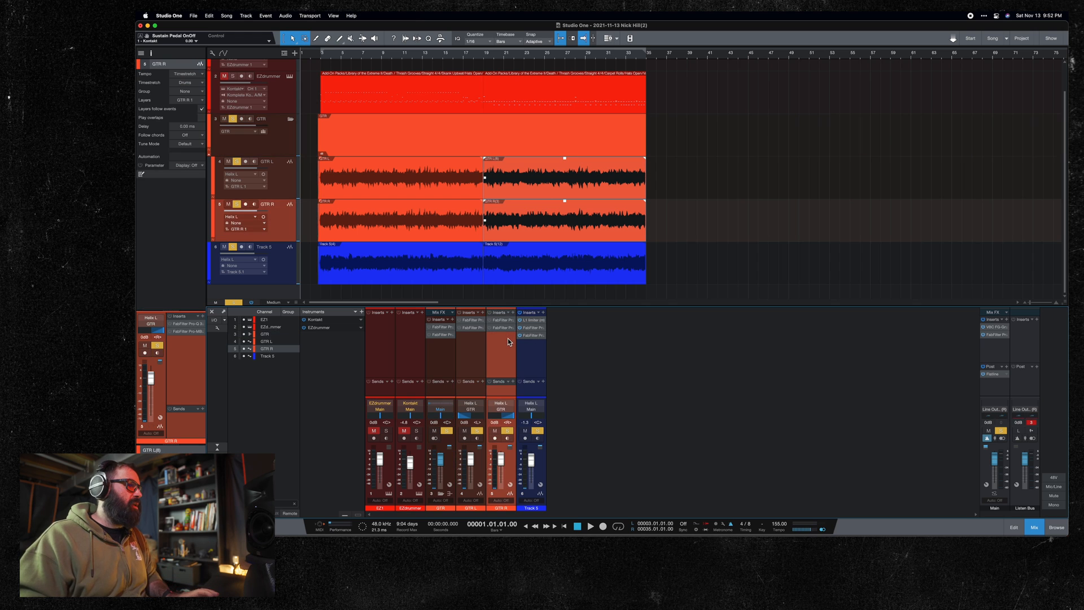
click(476, 344)
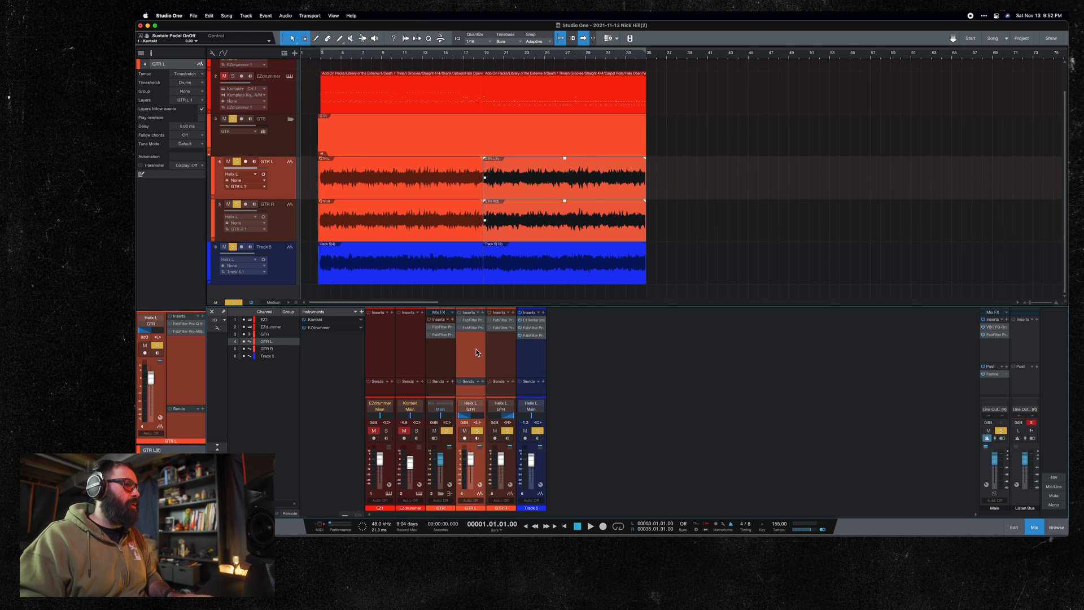
click(446, 431)
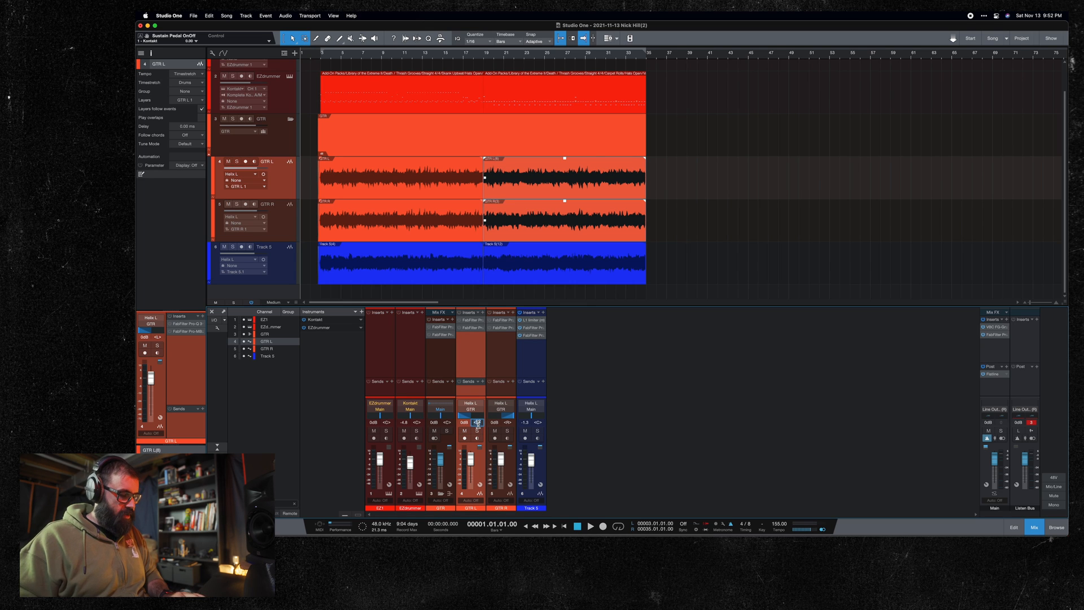
Step: Open FabFilter Pro-Q 3 on GTR L, disable all its EQ bands and activate the plug-in
click(469, 320)
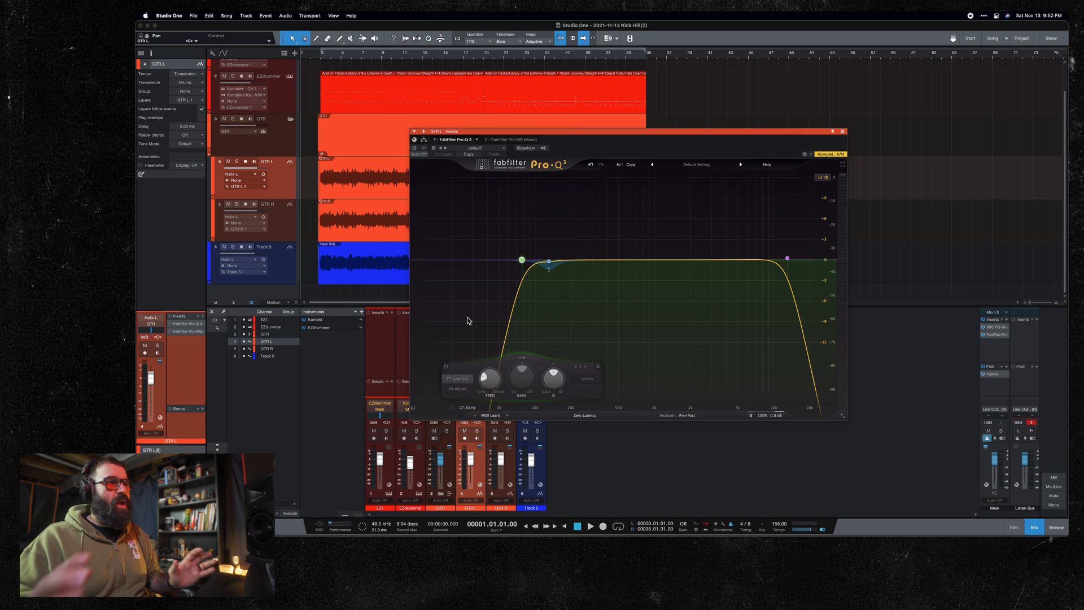
drag(630, 152, 596, 137)
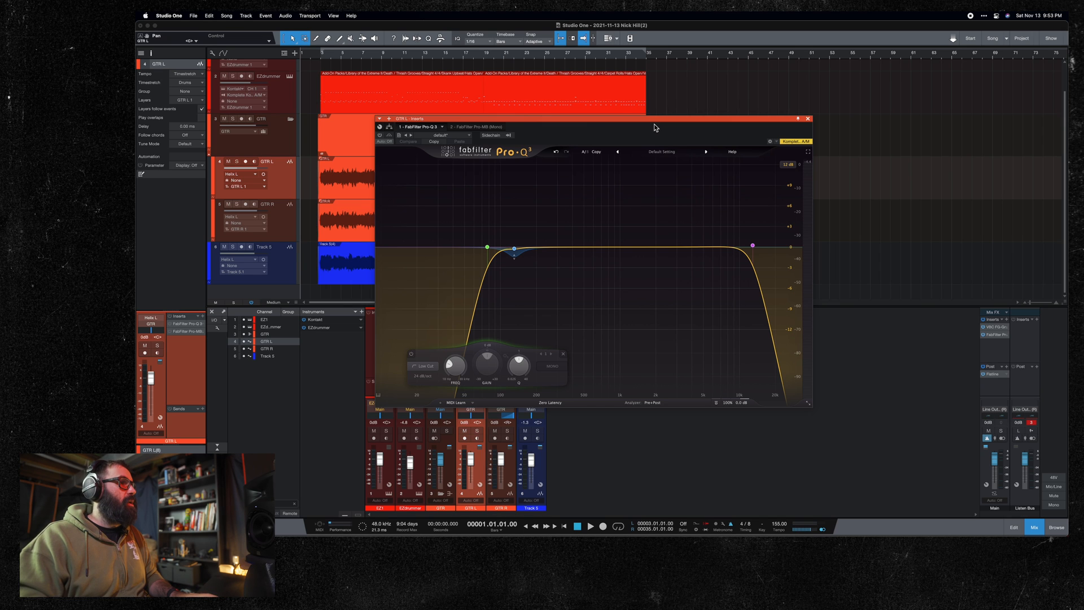
drag(475, 203, 717, 279)
click(508, 355)
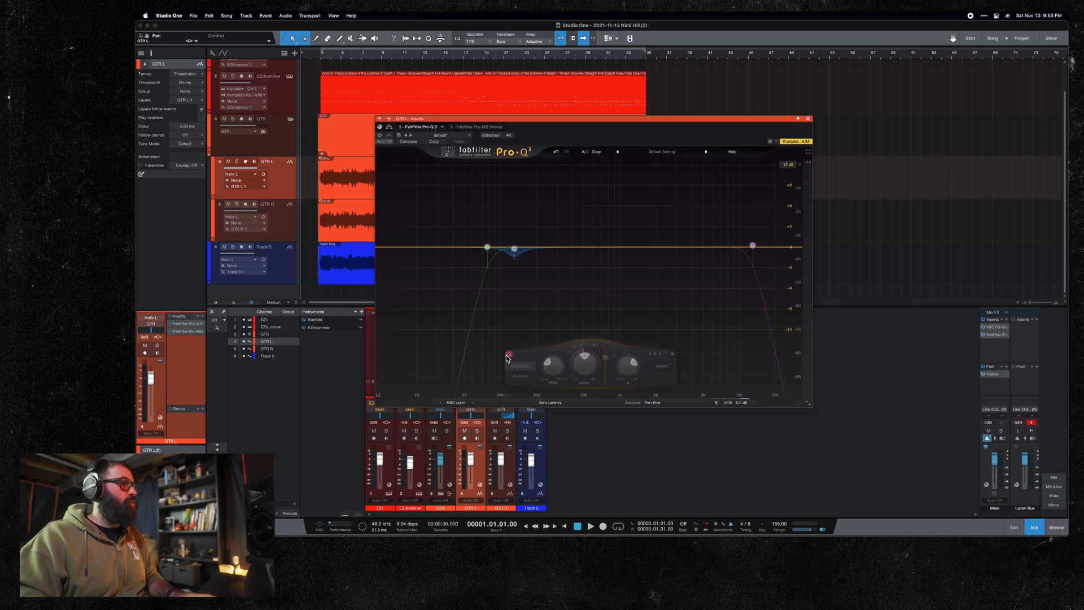
click(381, 135)
Step: Solo GTR L and play it from the start with the EQ bands disabled
key(space)
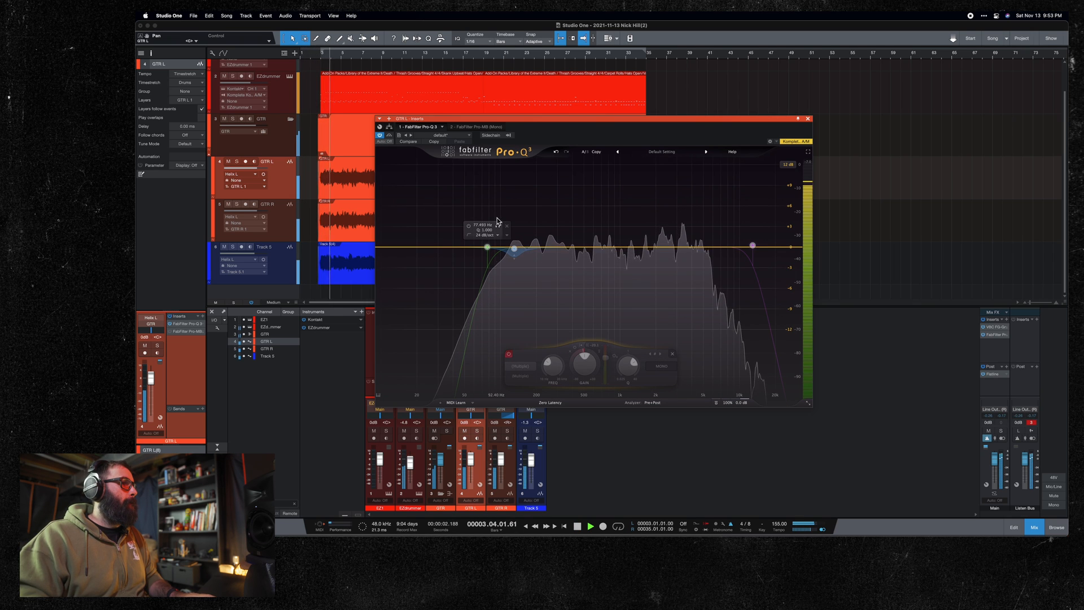
key(space)
key(s)
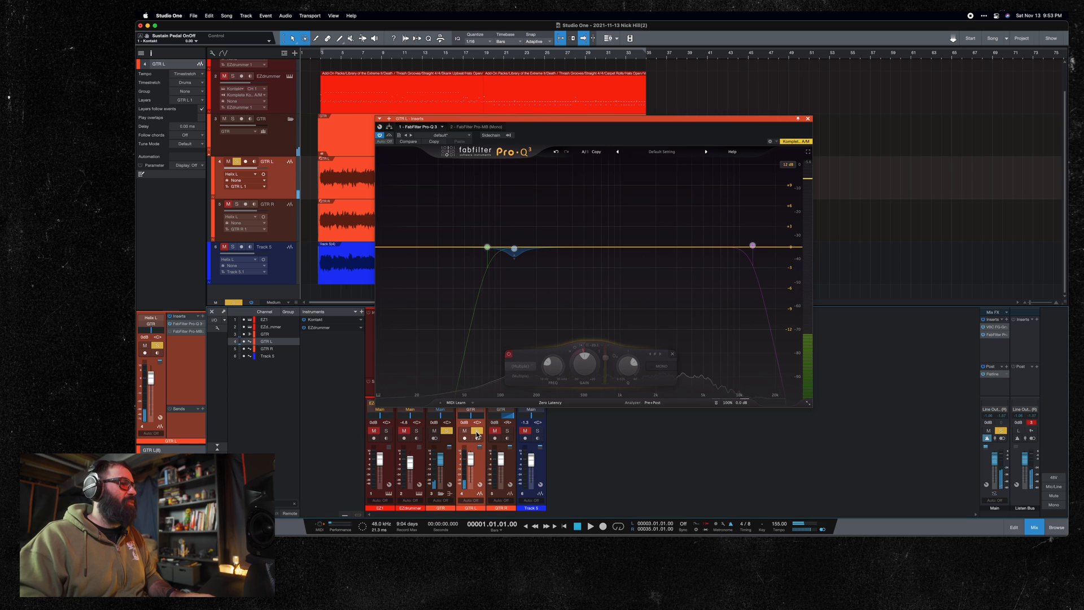
key(space)
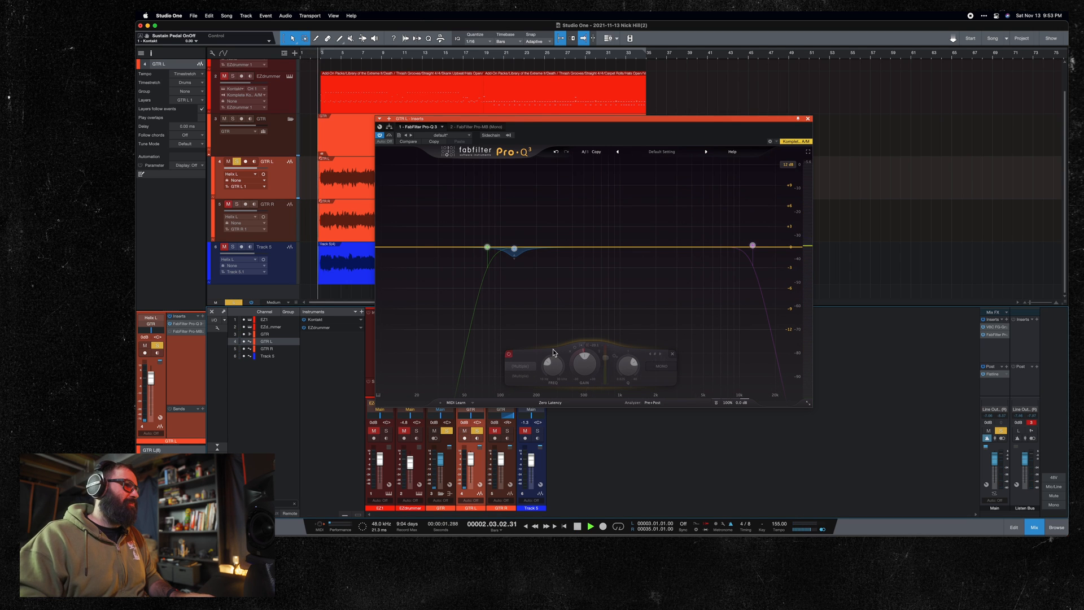
Step: Re-enable the EQ bands and audition band 1's low cut in isolation, then stop playback
mouse_move(468, 228)
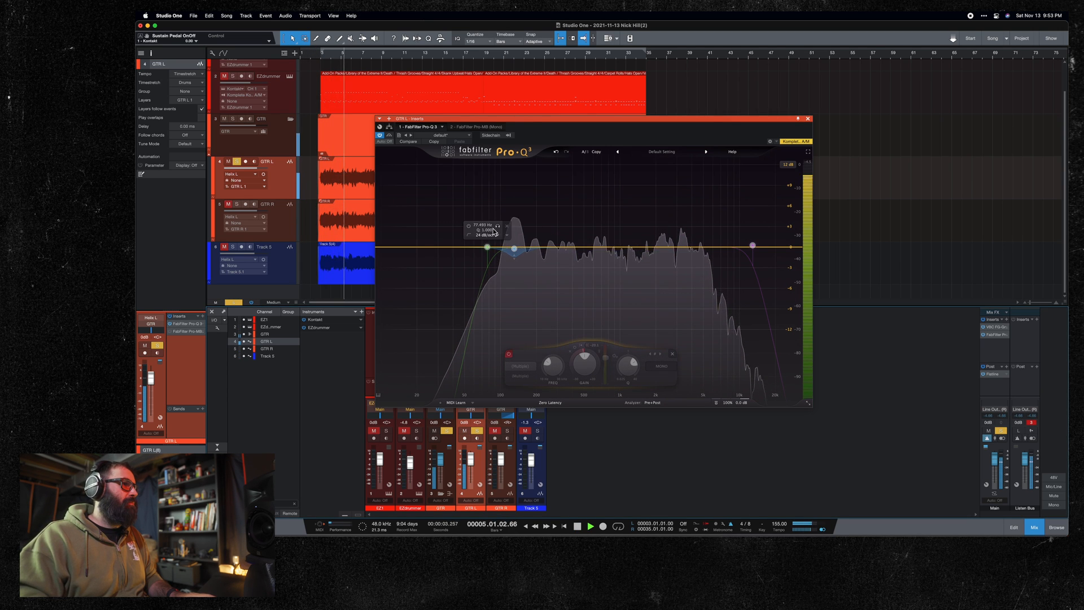
click(469, 227)
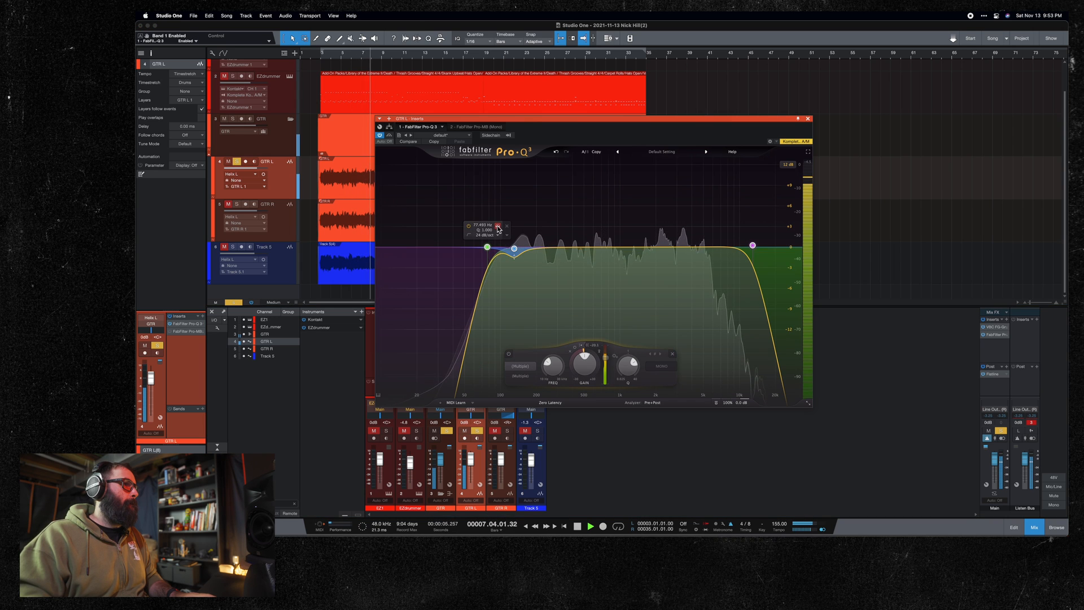
click(497, 225)
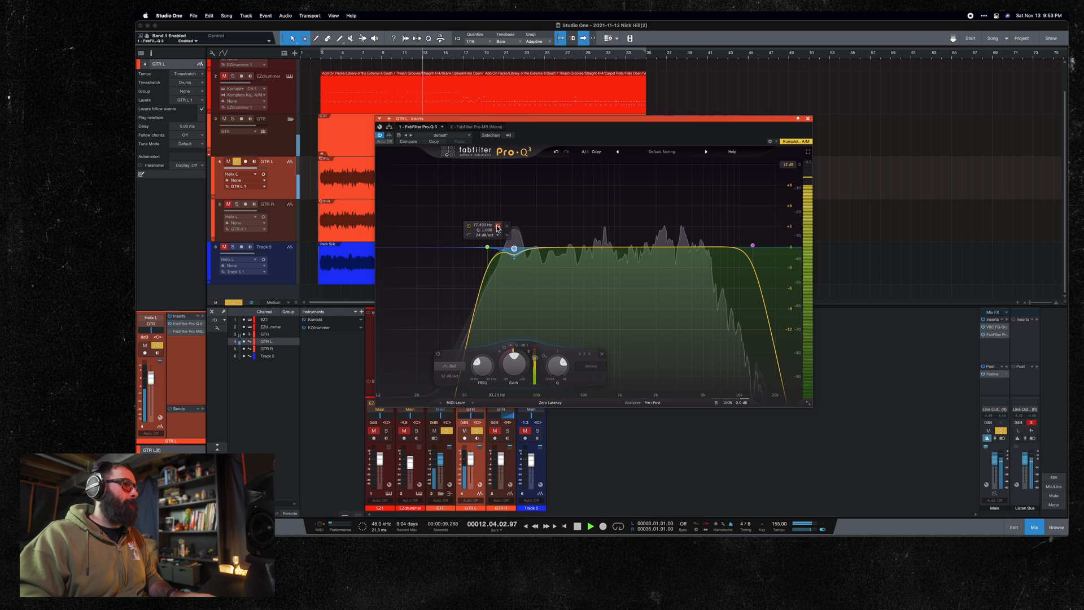
click(497, 226)
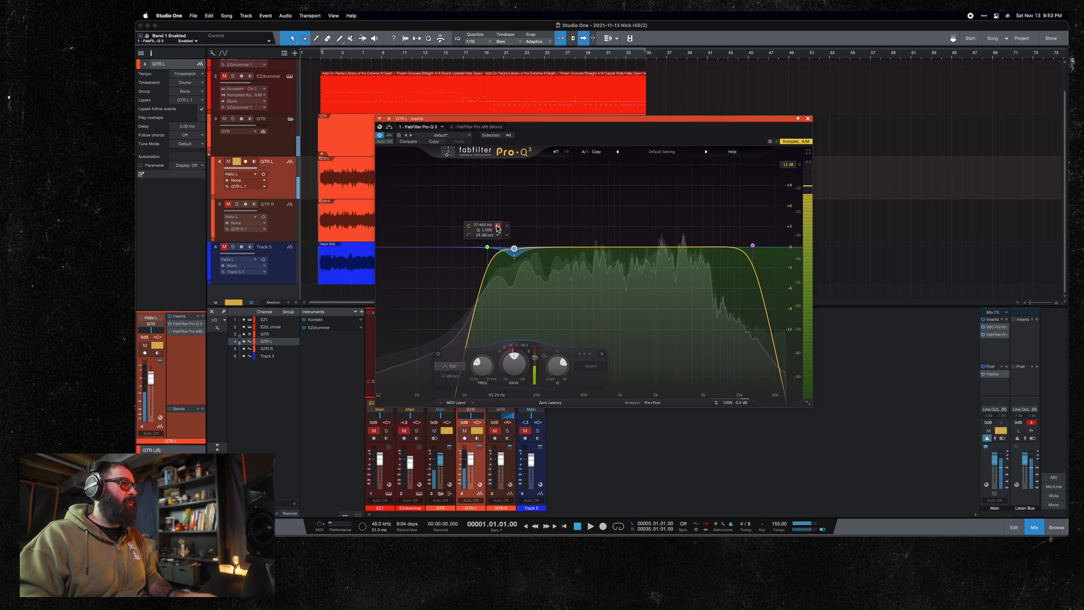
key(space)
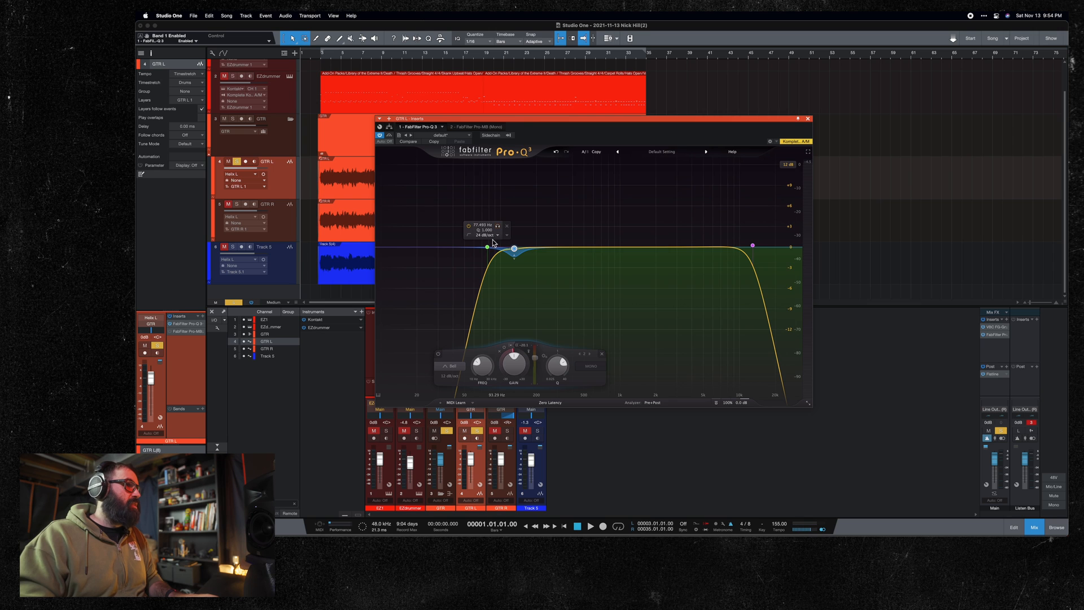
Step: Lower band 1's low-cut frequency to 10 Hz, then sweep it up during playback and settle at about 77 Hz
click(488, 247)
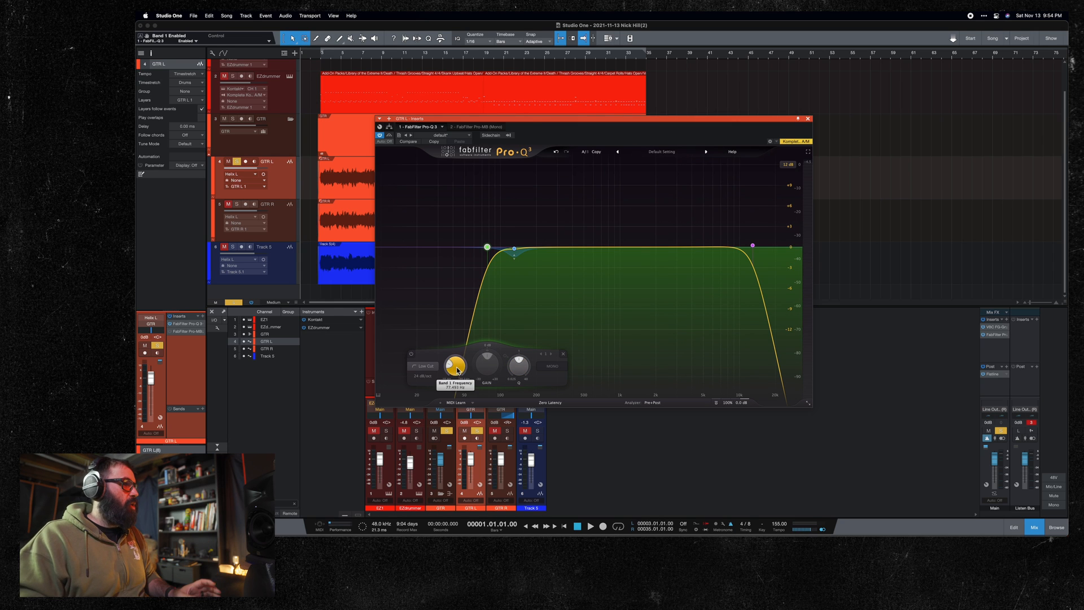
drag(455, 368, 451, 393)
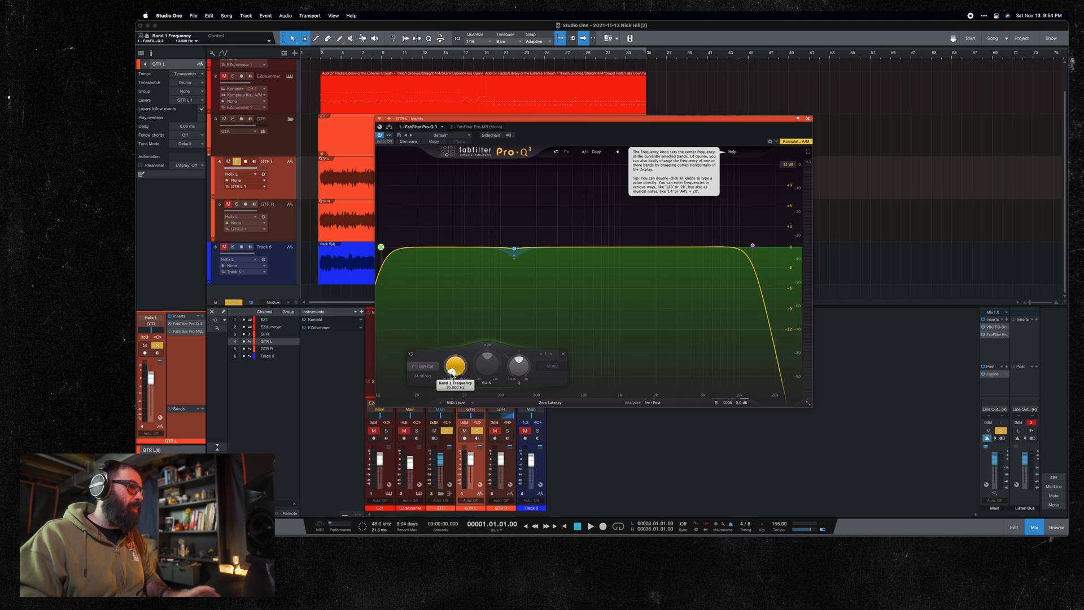
key(space)
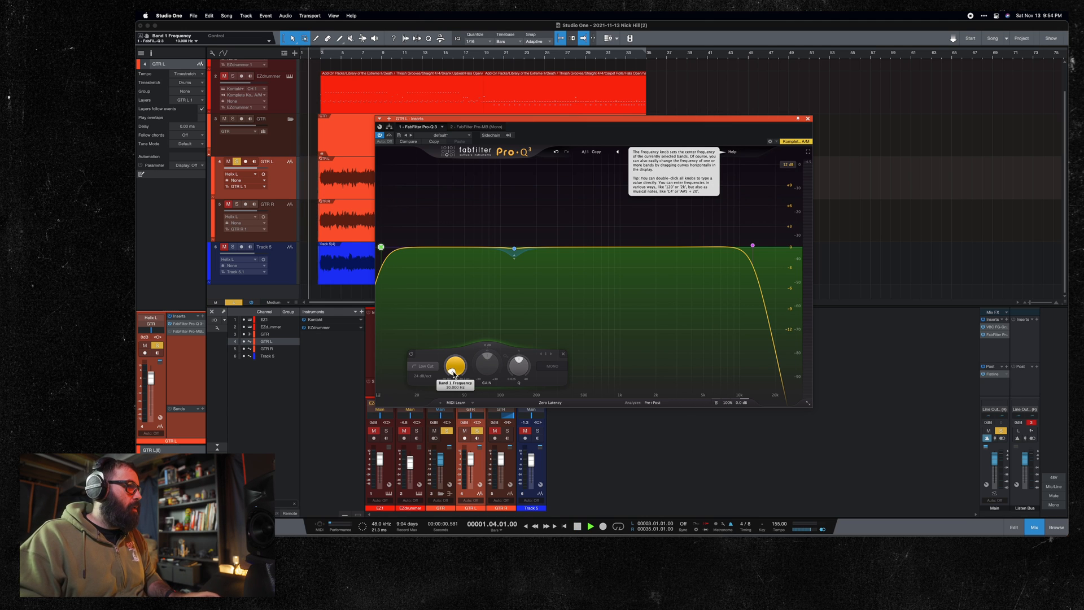
drag(454, 374, 453, 366)
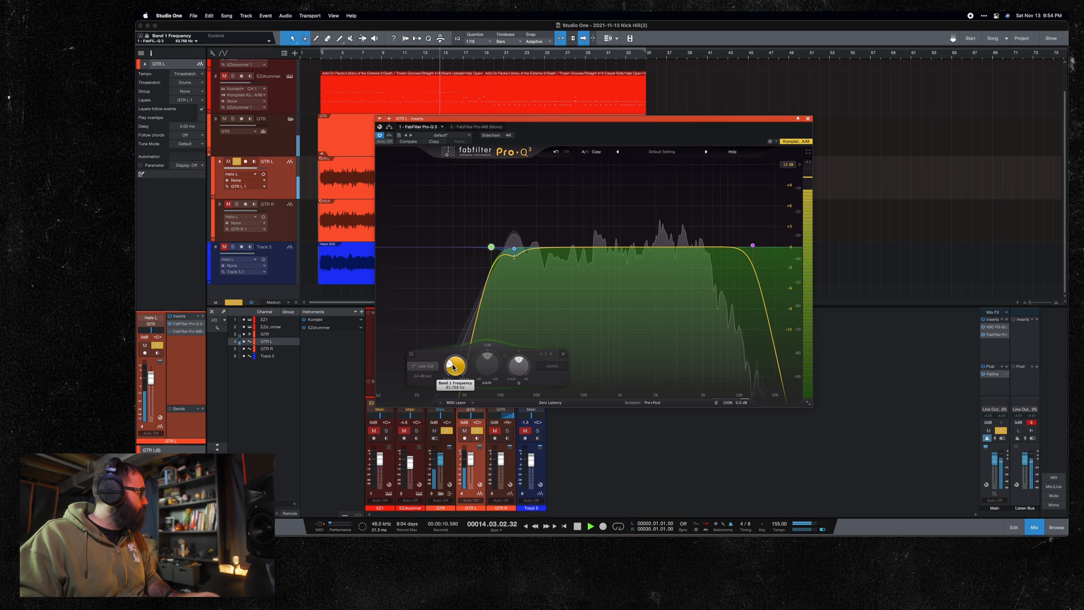
drag(453, 366, 452, 366)
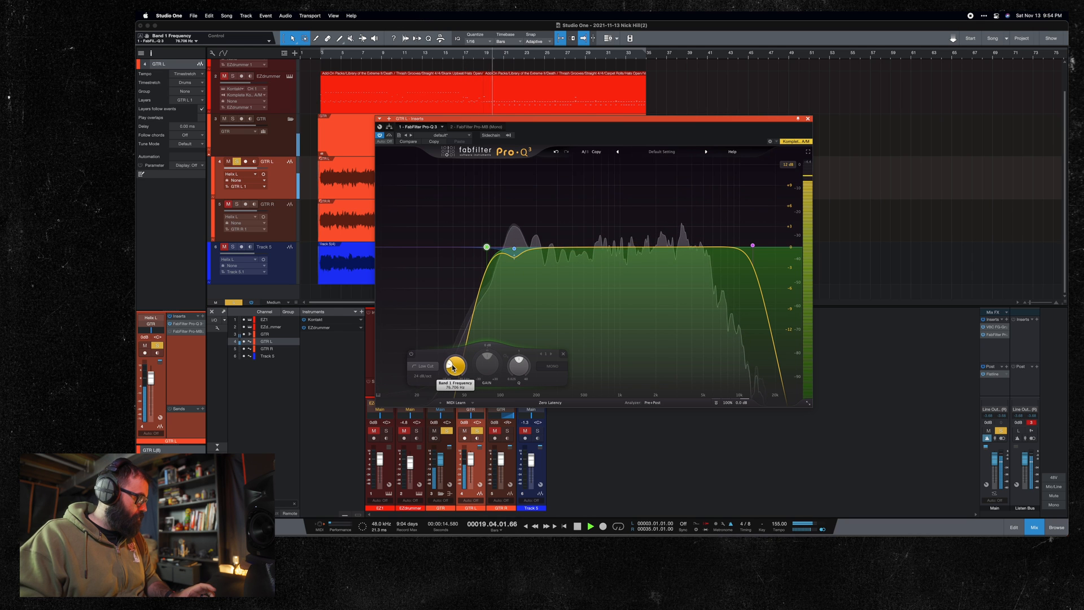
key(space)
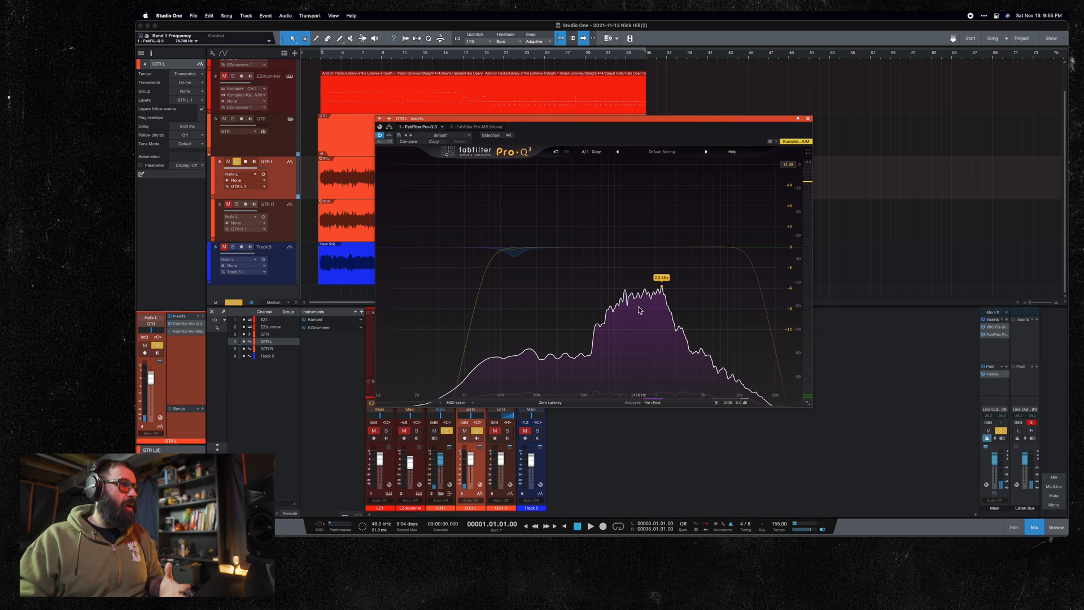
Step: Select band 2 of the GTR L EQ and play from the start, auditioning that band in isolation, then stop playback
mouse_move(487, 246)
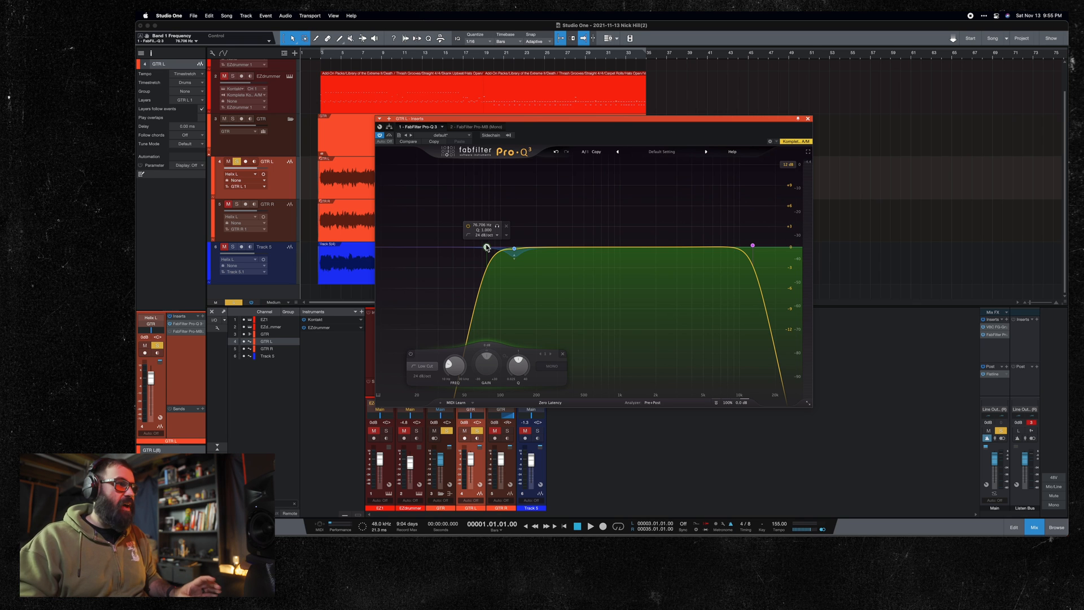
click(514, 249)
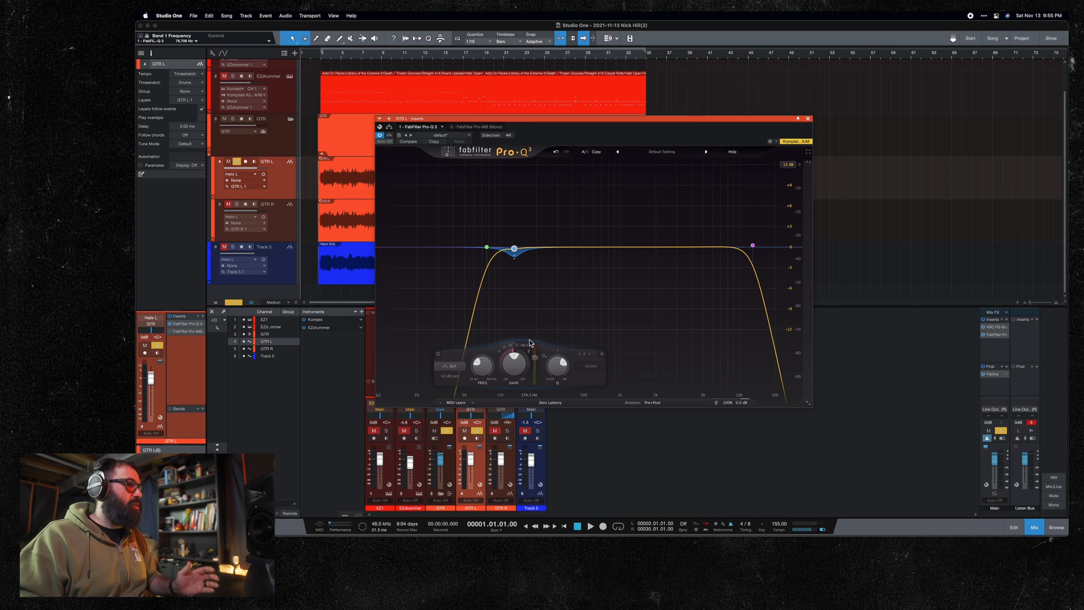
mouse_move(520, 353)
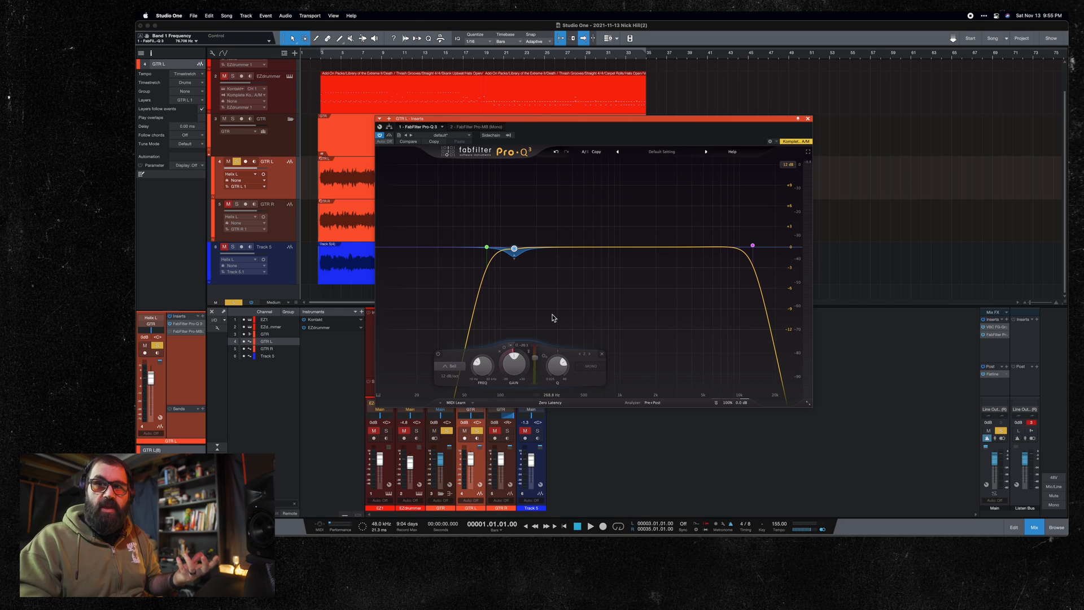
mouse_move(515, 253)
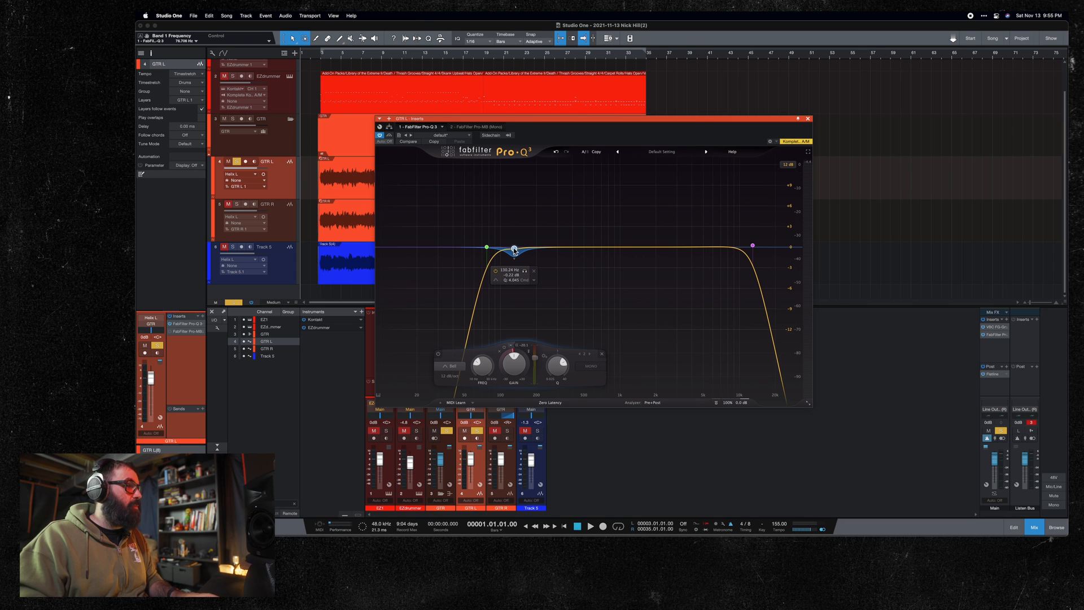
click(323, 60)
key(space)
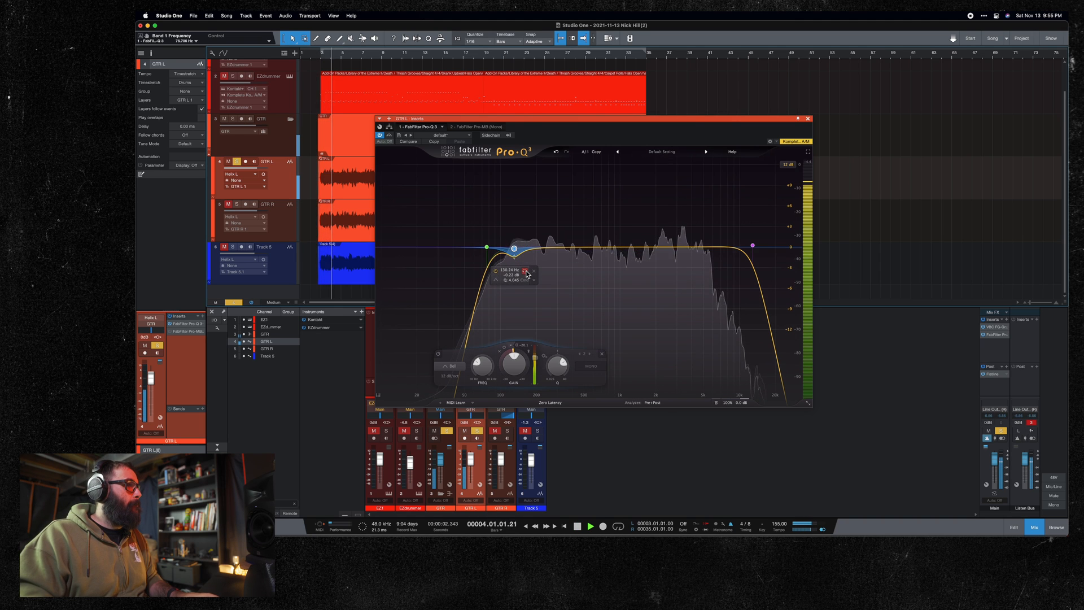
click(527, 274)
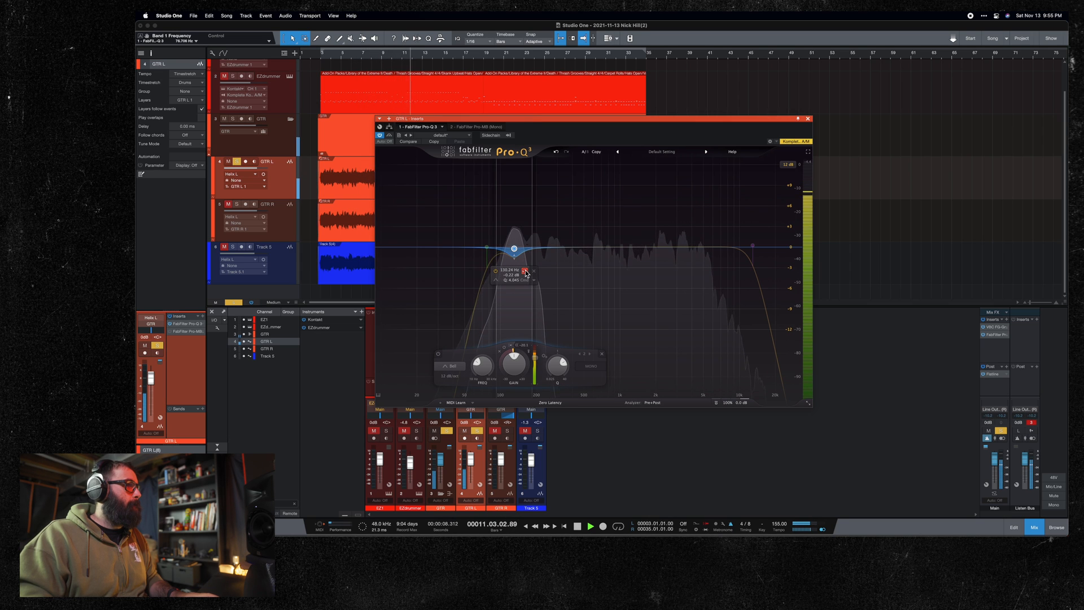
key(space)
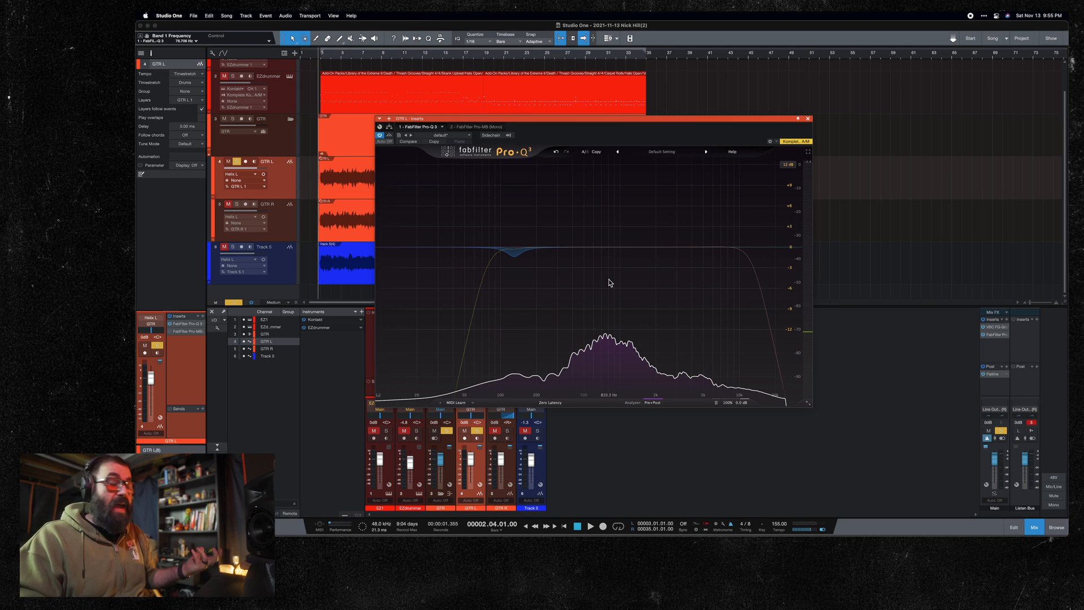
Step: Play GTR L and compare the sound with EQ band 2 disabled and re-enabled, then stop playback
mouse_move(605, 282)
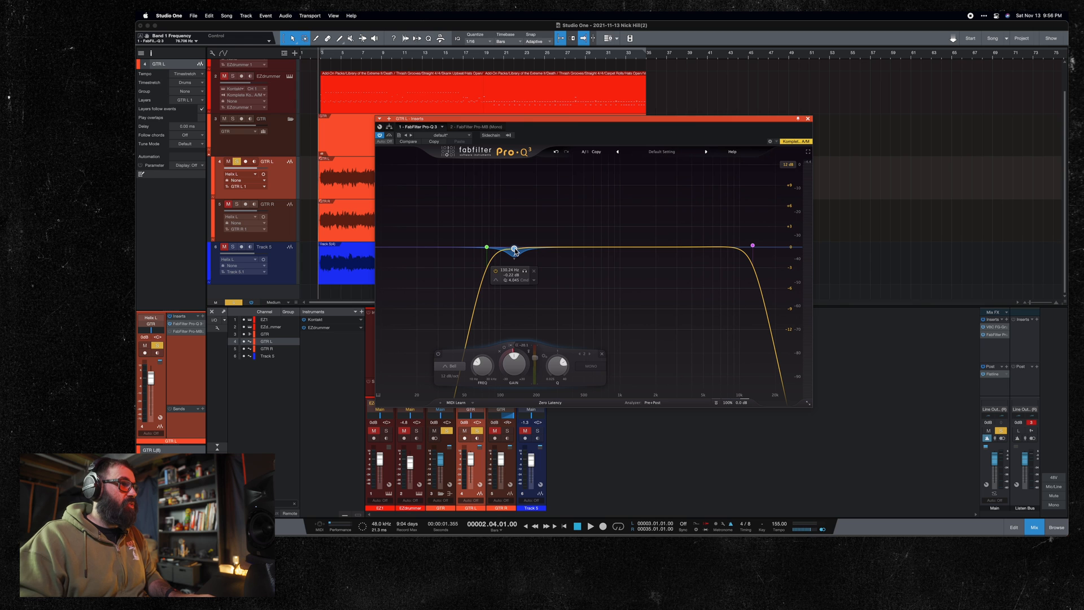
key(space)
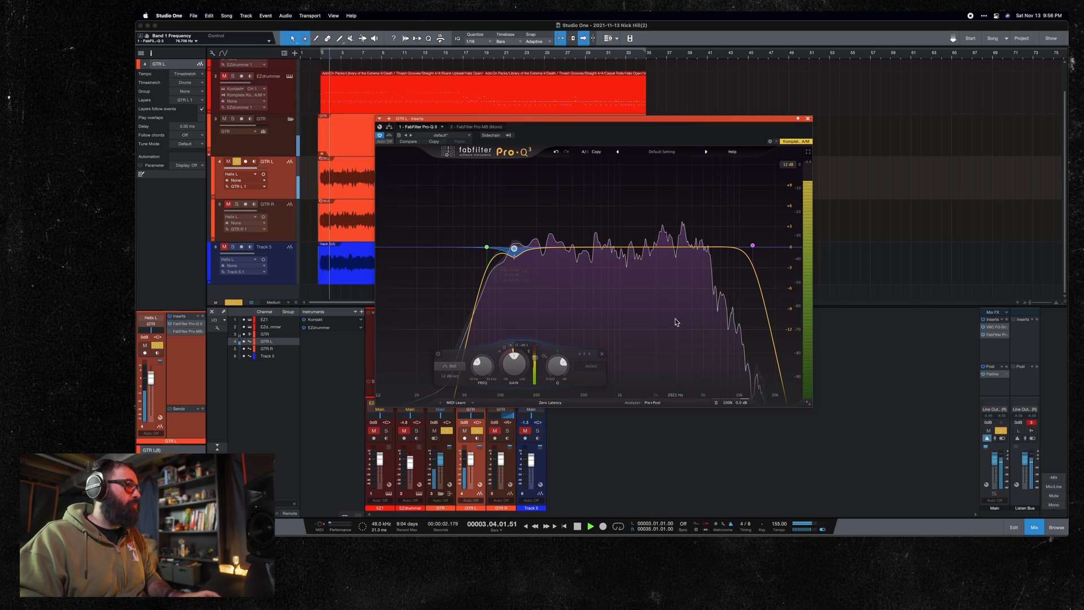
mouse_move(676, 322)
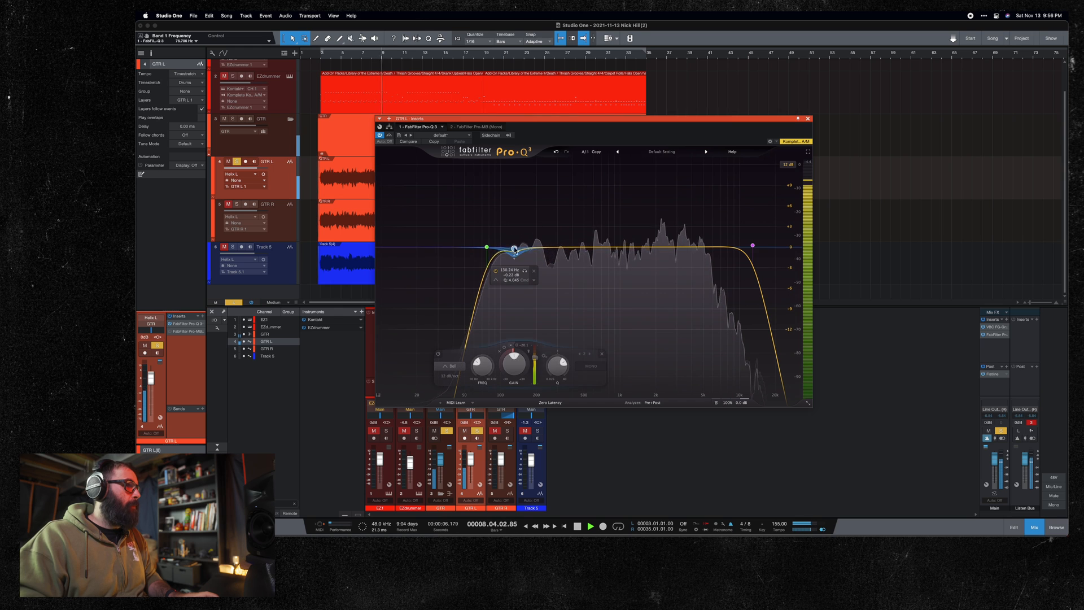
click(439, 354)
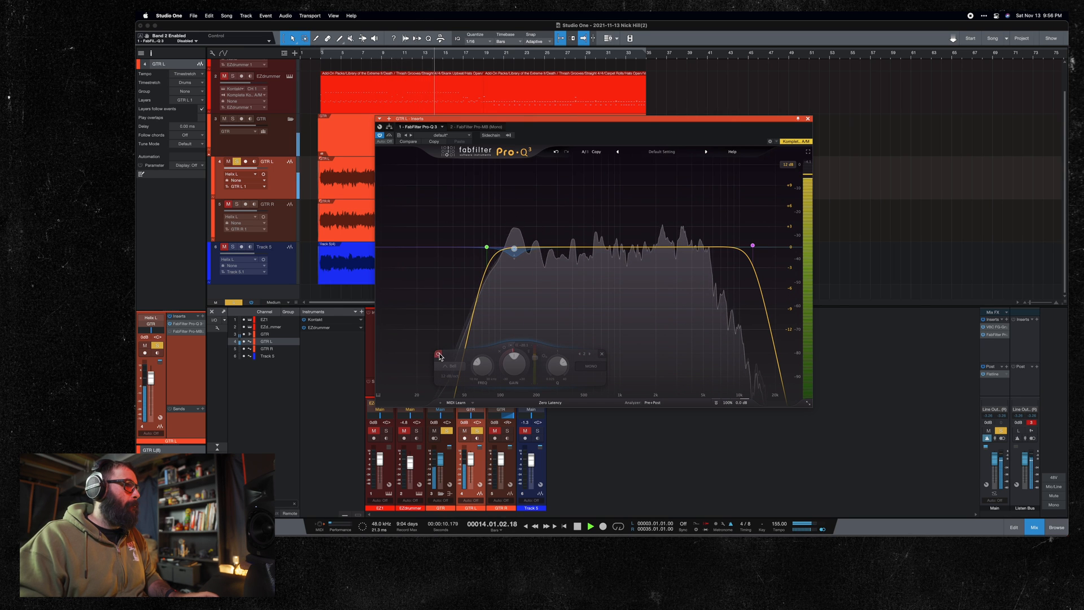
click(439, 355)
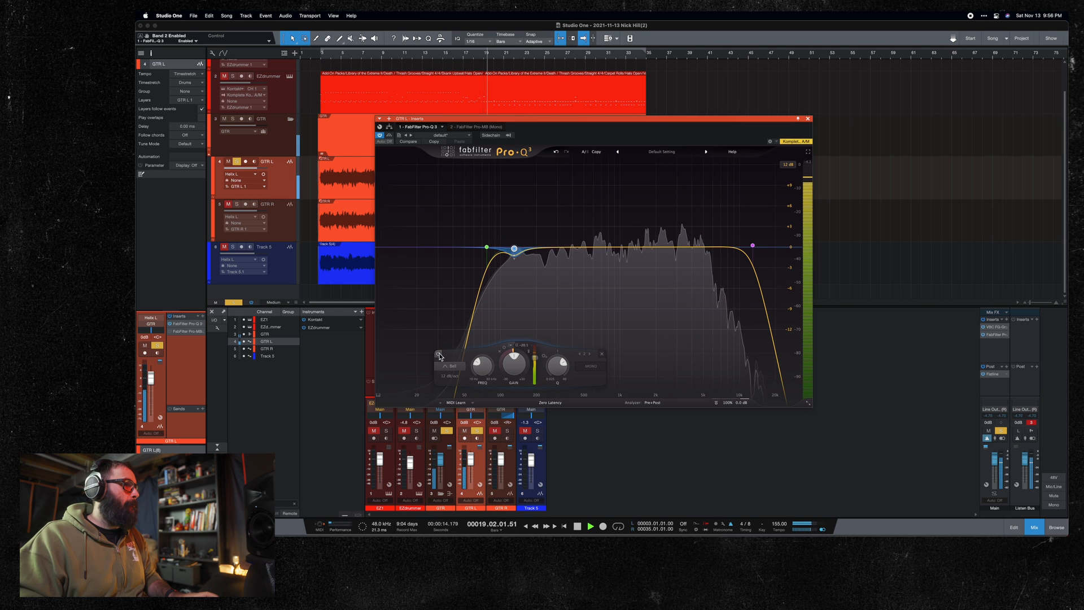
mouse_move(510, 263)
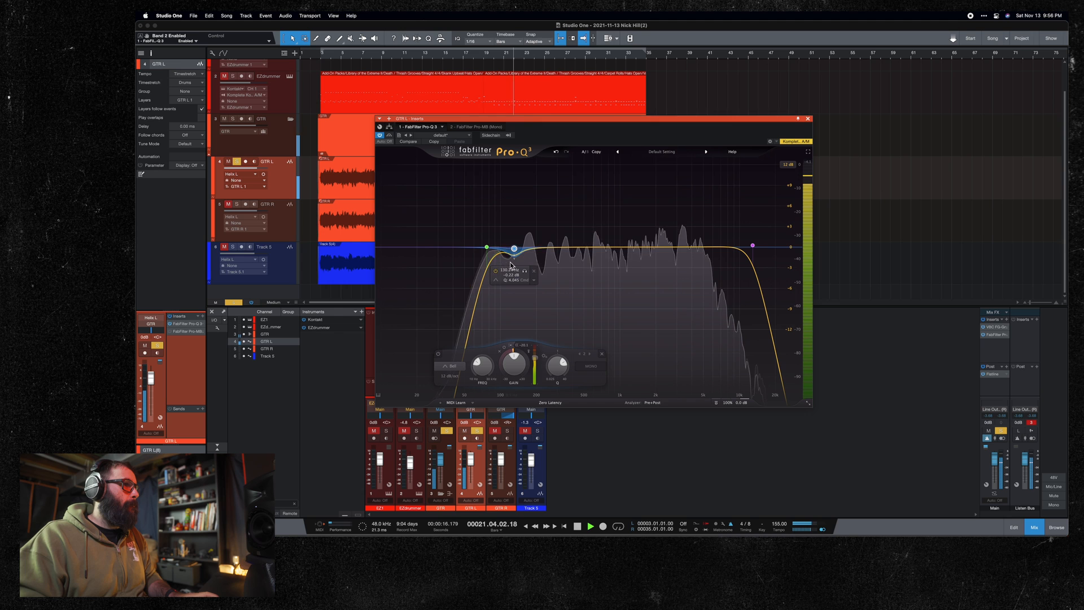
key(space)
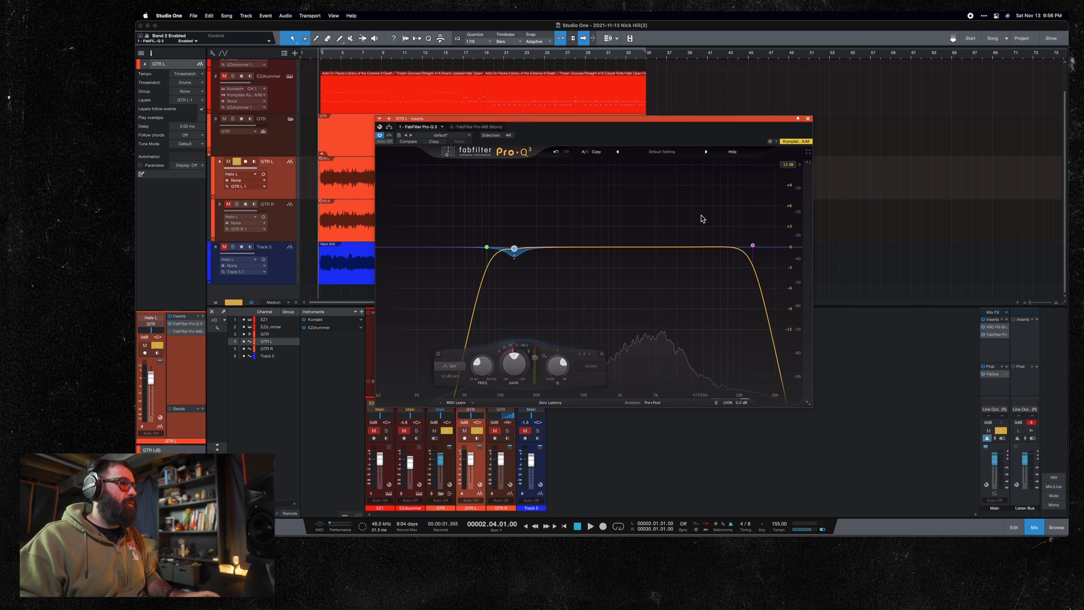
Step: Raise band 3's high-cut frequency to 30000 Hz and set its Q to 1
mouse_move(752, 246)
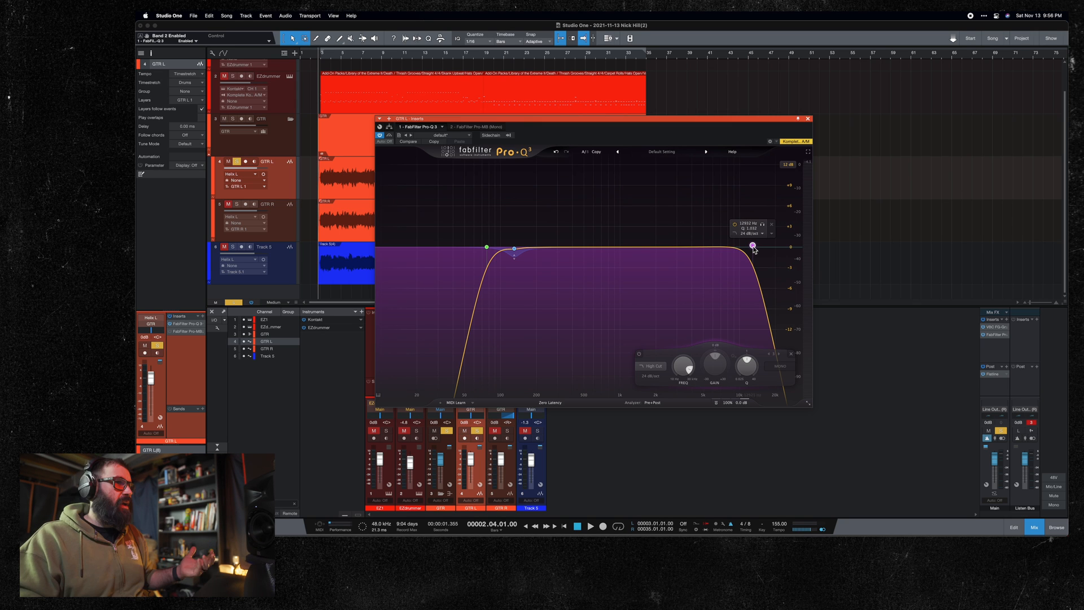
mouse_move(689, 368)
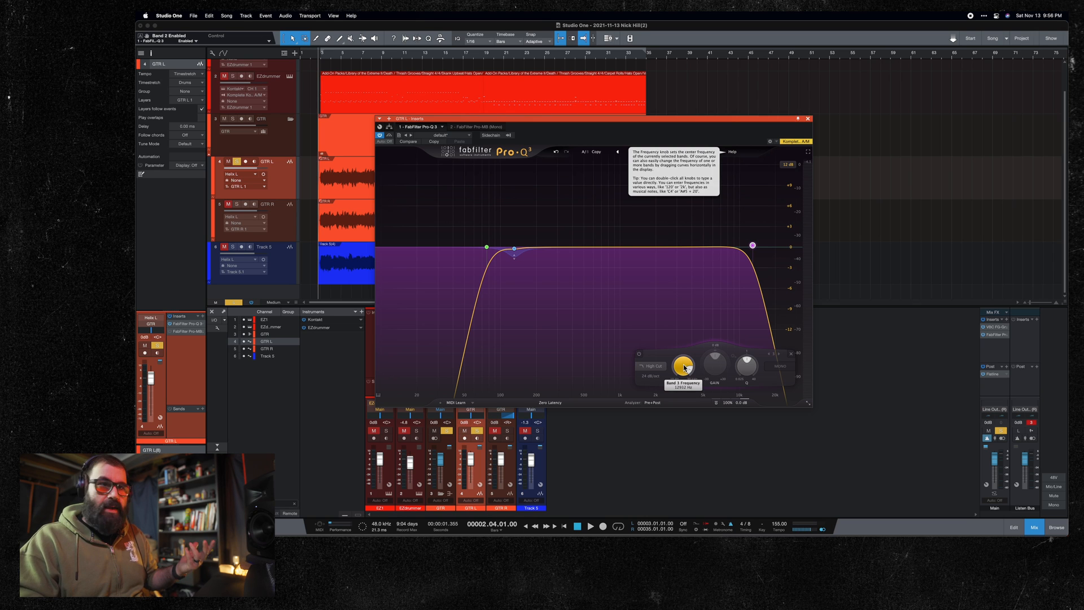
drag(752, 248, 808, 249)
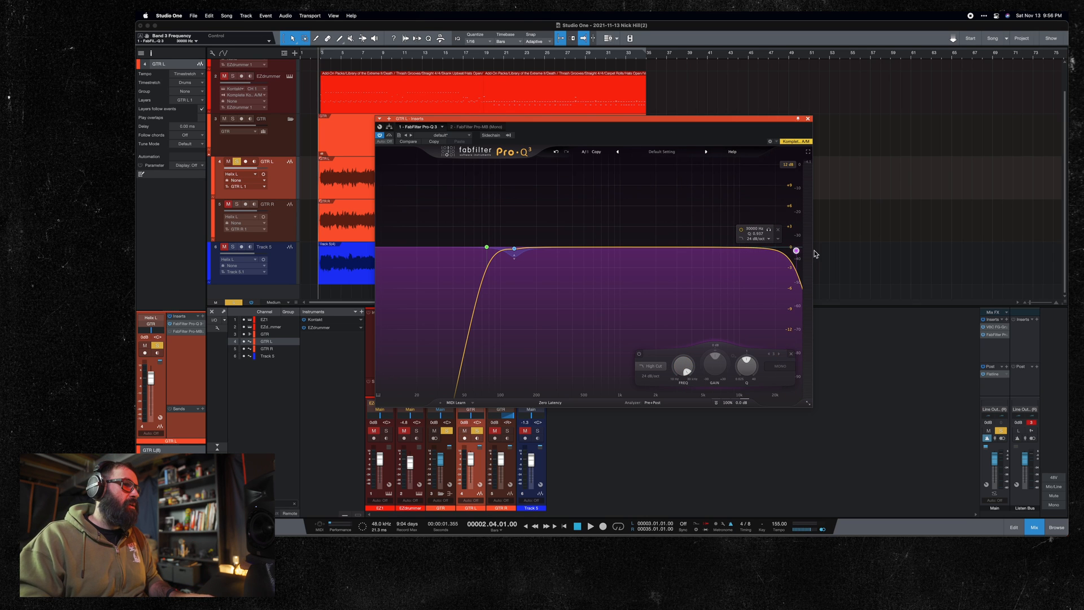
mouse_move(744, 366)
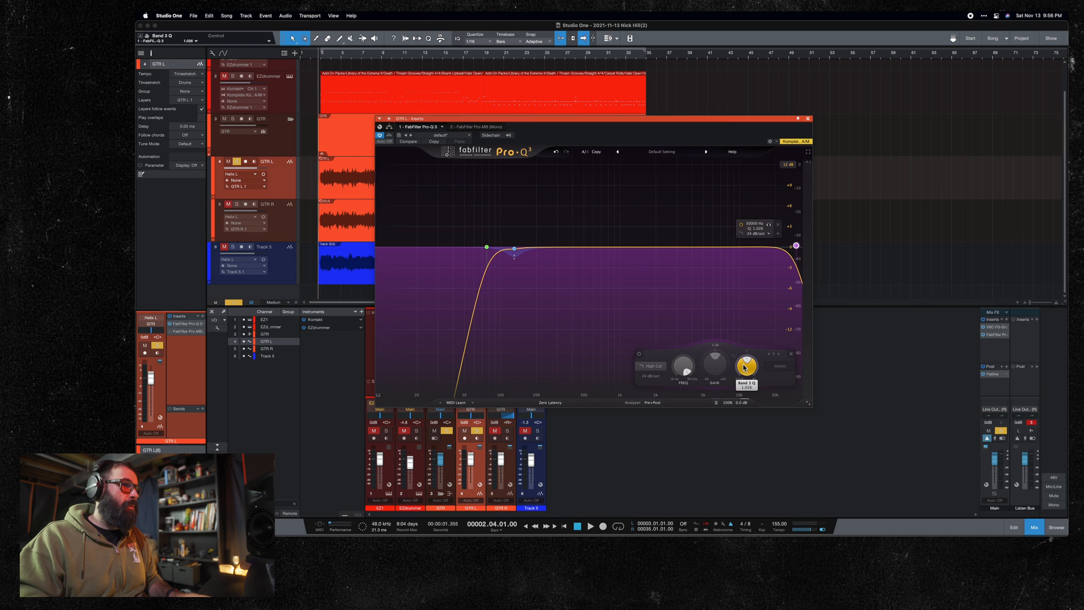
drag(744, 367, 744, 371)
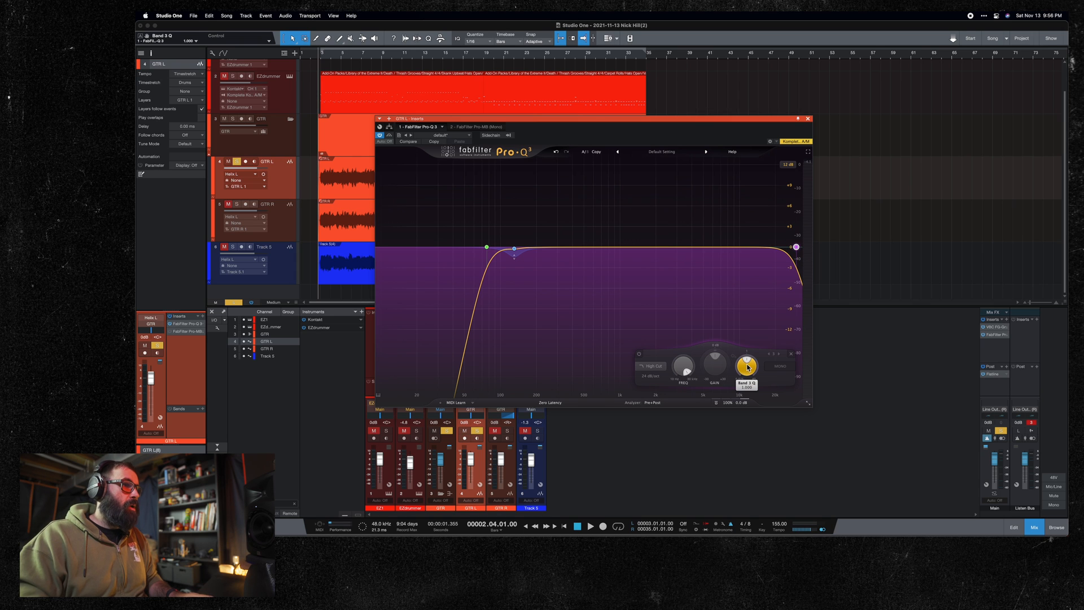
Step: Sweep band 3's high-cut frequency down during playback, settle at about 10.8 kHz and stop playback
mouse_move(688, 364)
key(space)
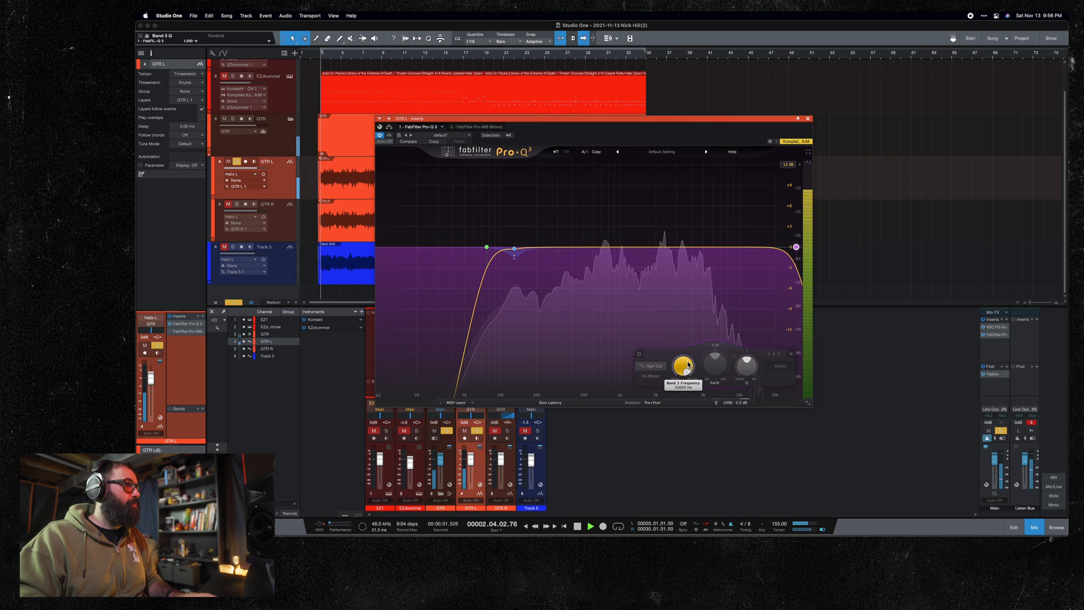
drag(689, 364, 684, 390)
mouse_move(742, 247)
key(space)
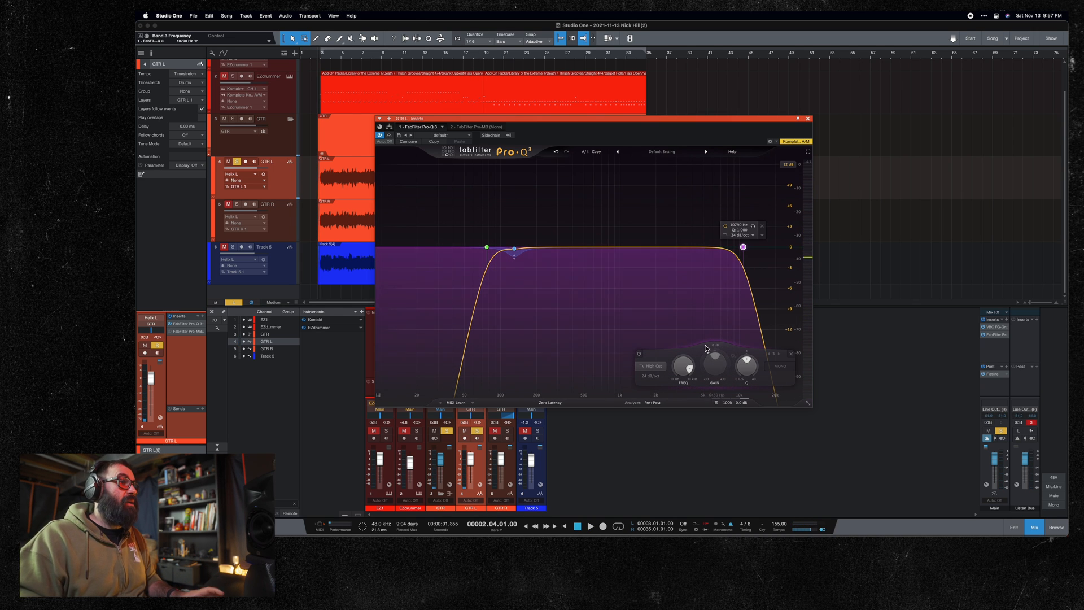
Step: Play GTR L and compare the sound with band 3's high cut disabled and re-enabled, then stop playback
key(space)
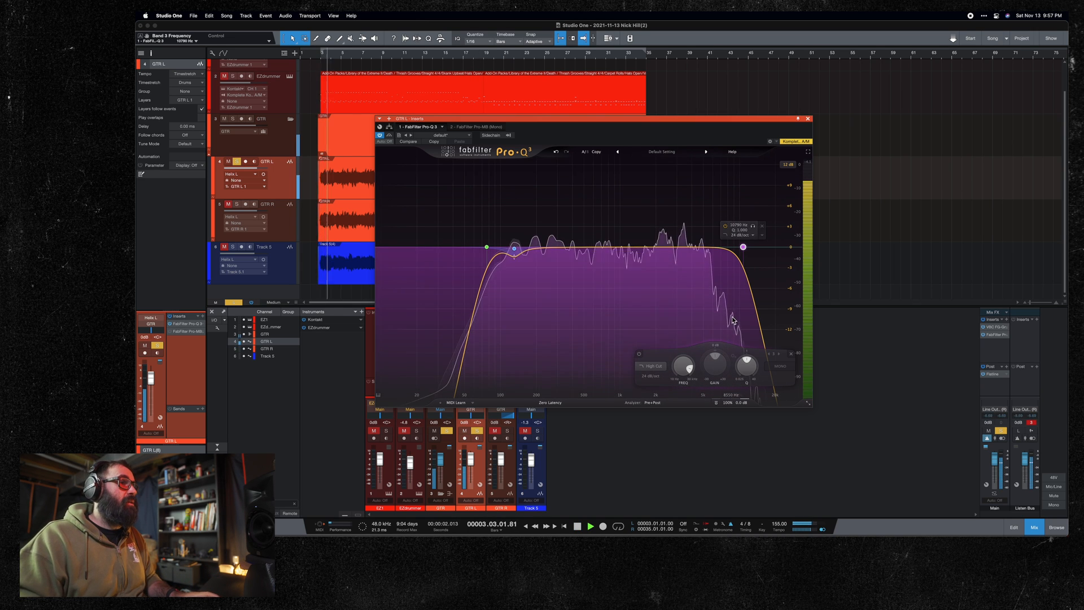
click(725, 226)
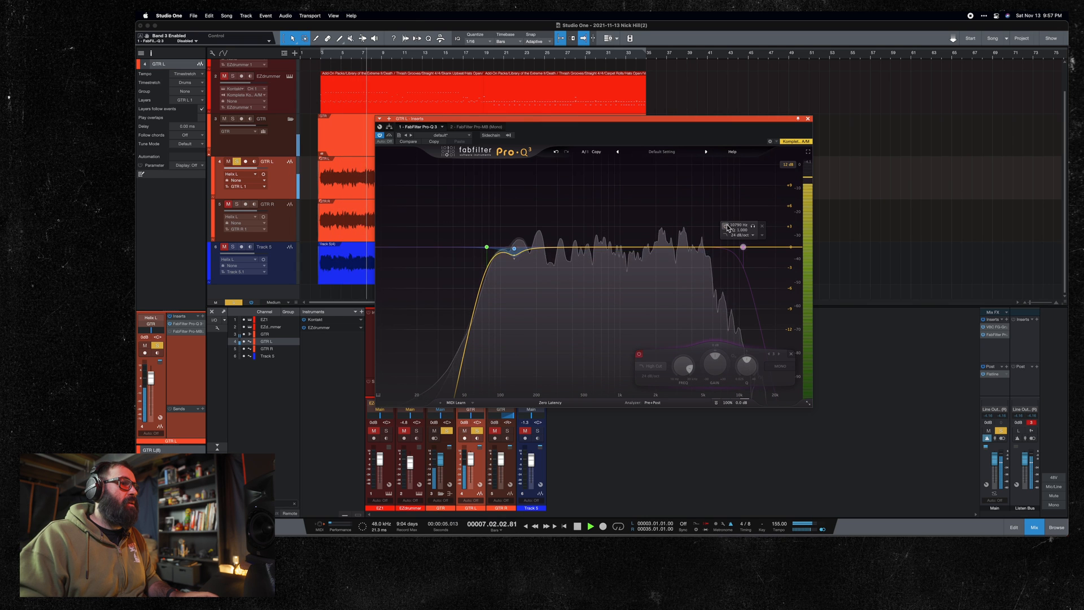
click(725, 225)
key(space)
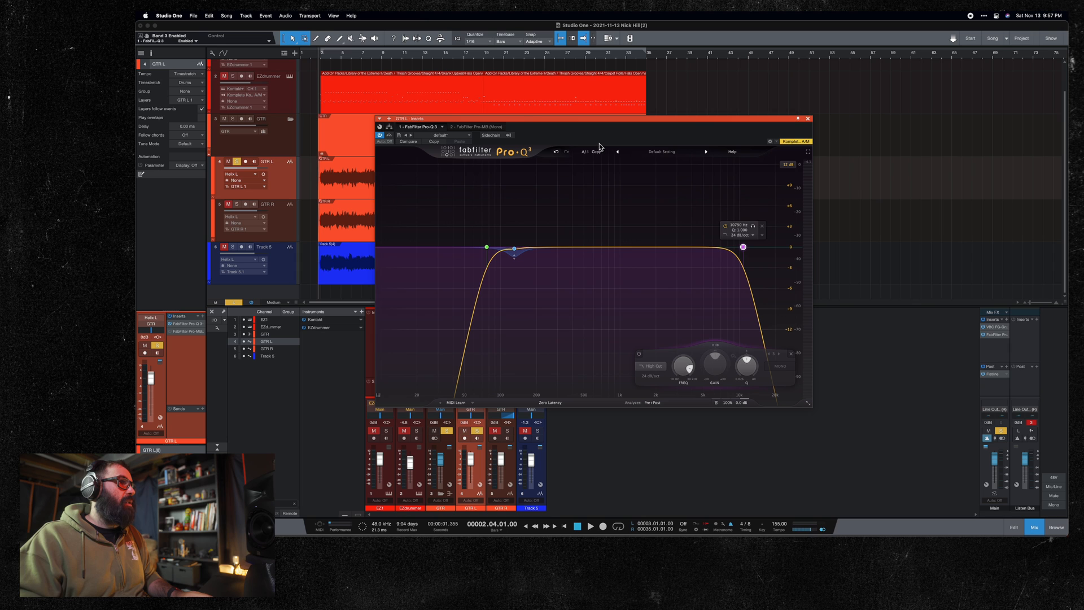
Step: Undo the frequency and Q changes made to band 3's high cut
click(556, 152)
click(557, 152)
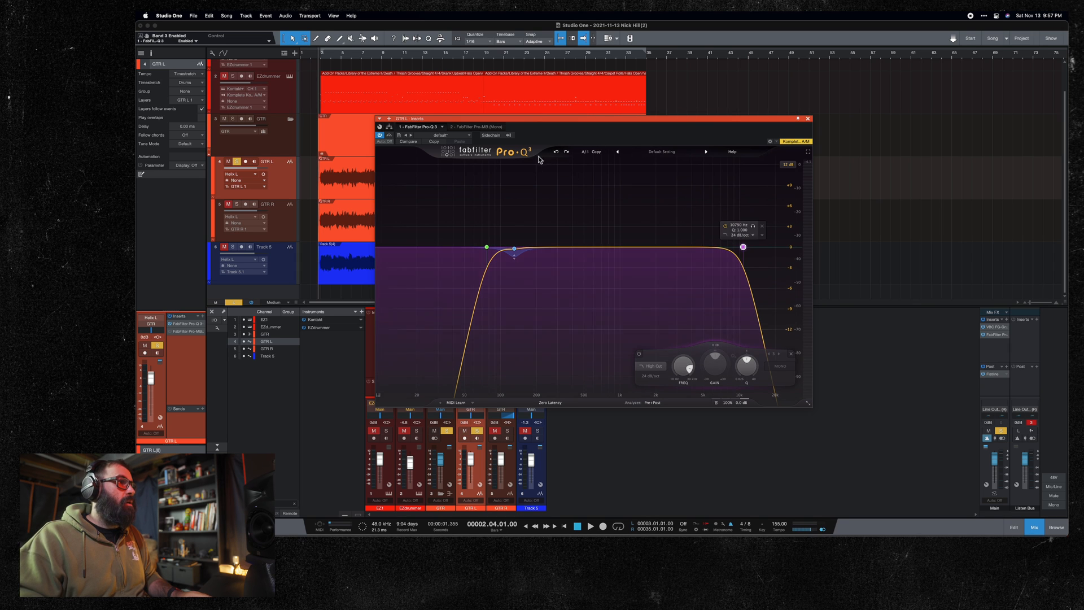
click(556, 152)
click(556, 152)
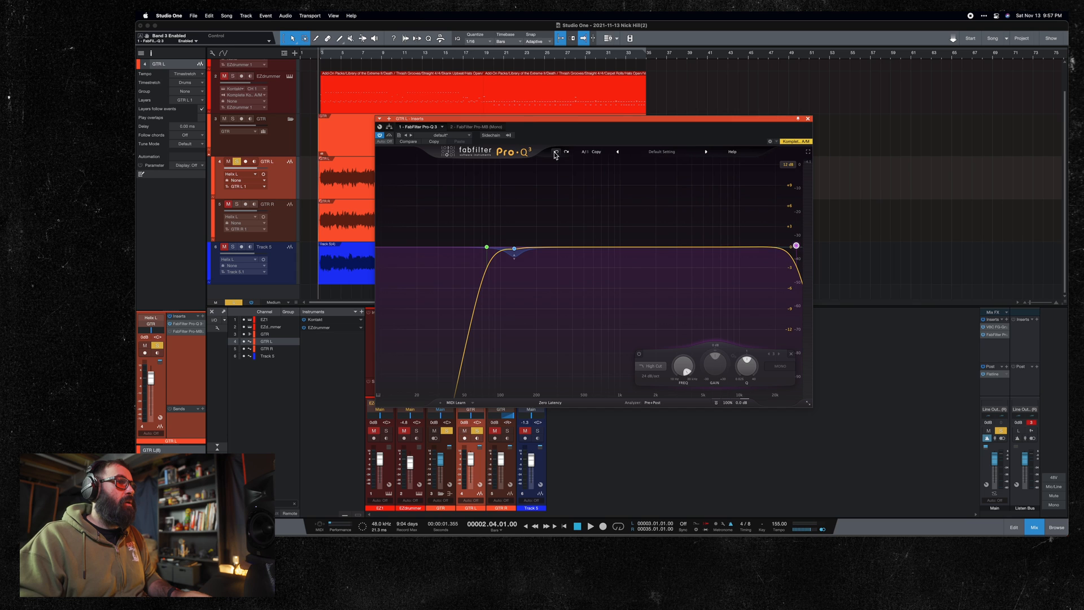
click(556, 153)
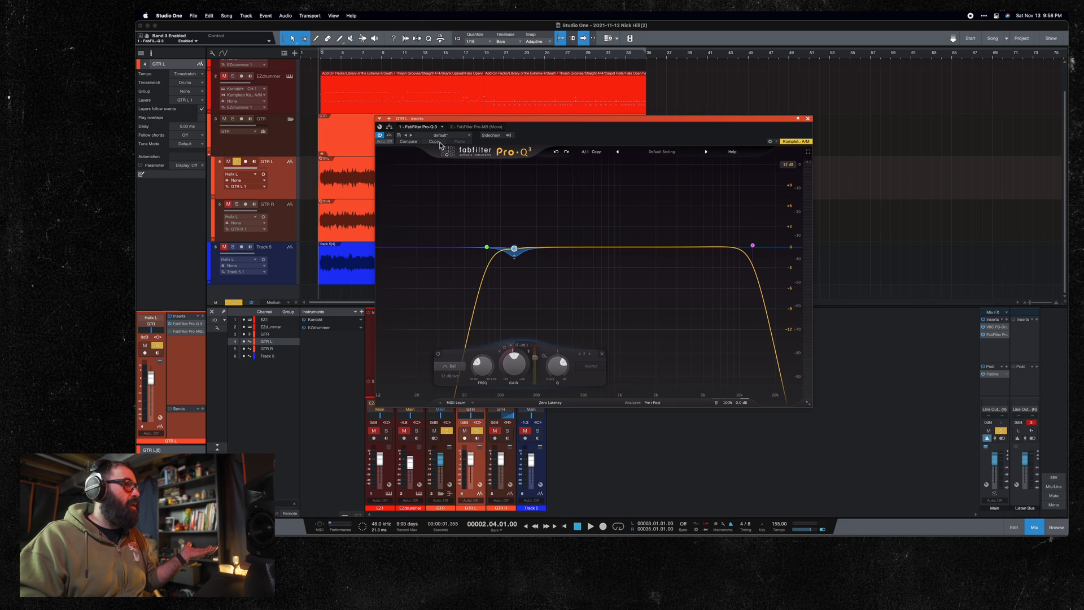
Step: Close the GTR L EQ, open FabFilter Pro-Q 3 on GTR R, enlarge its window and inspect its three bands
click(807, 119)
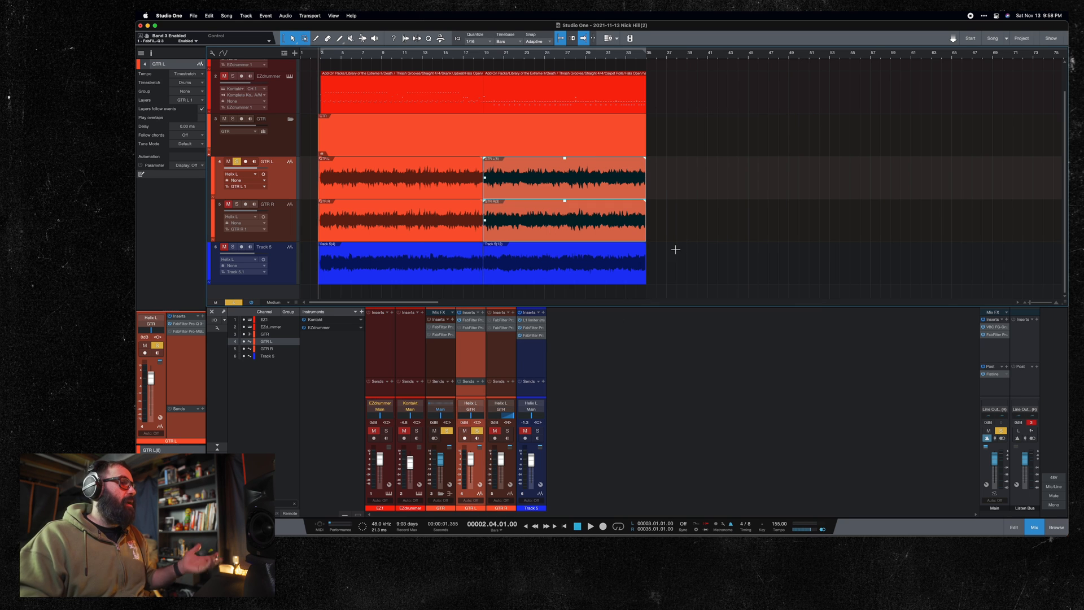
click(502, 325)
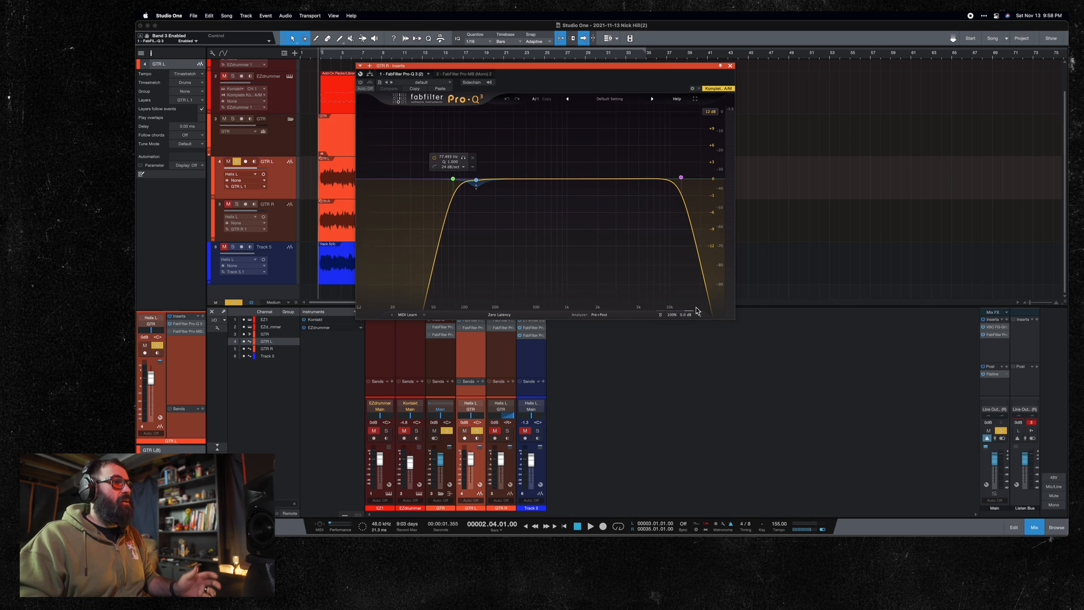
click(699, 315)
click(716, 357)
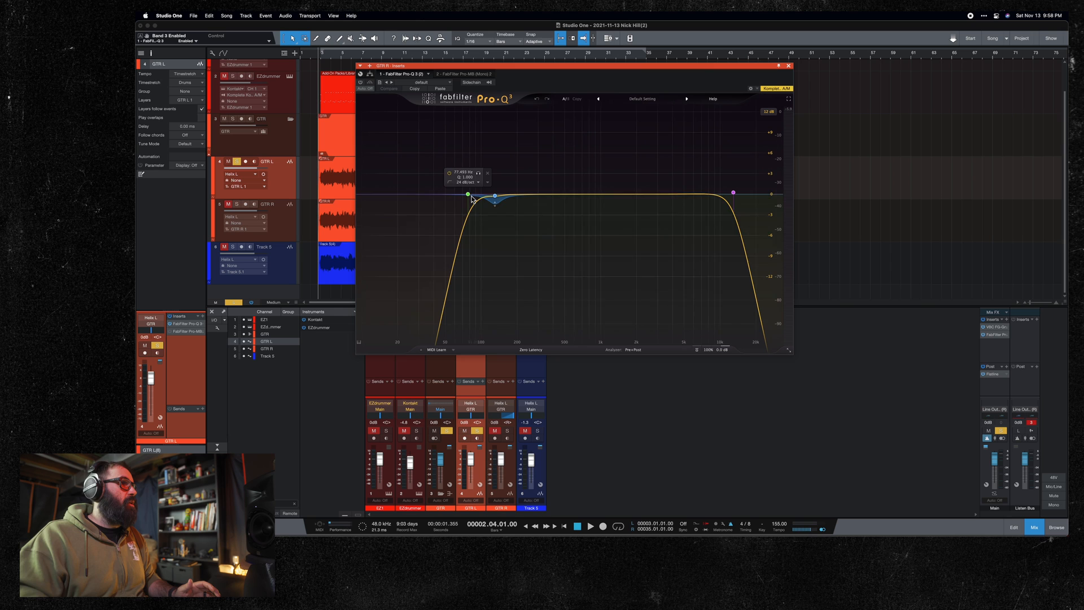
click(733, 193)
click(493, 197)
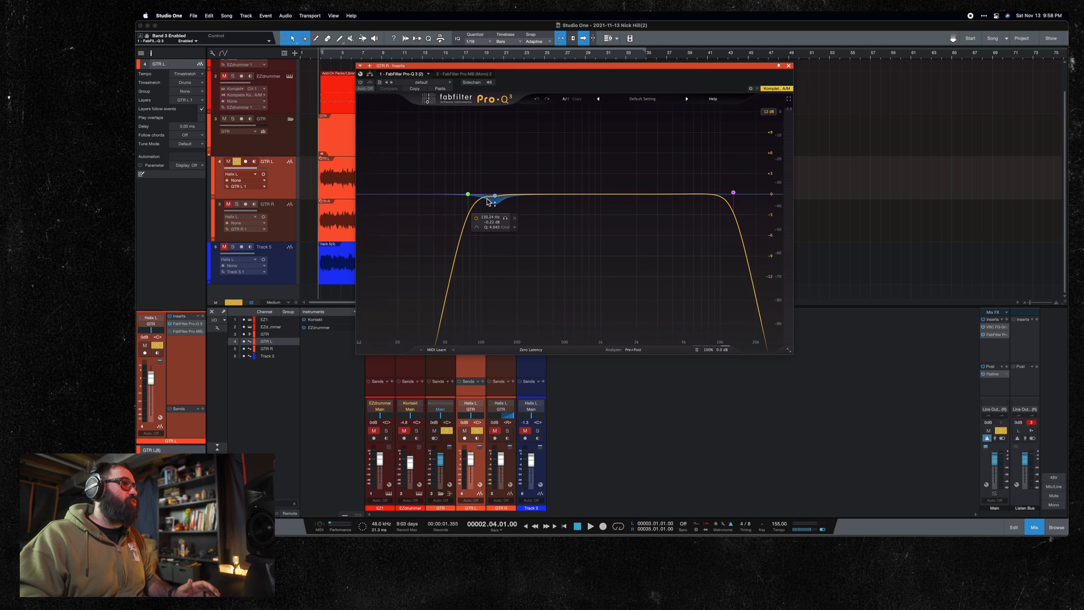
Step: Close the GTR R EQ, open FabFilter Pro-MB on GTR L, move its window clear of the mixer channels and start playback
click(789, 65)
click(478, 422)
click(471, 344)
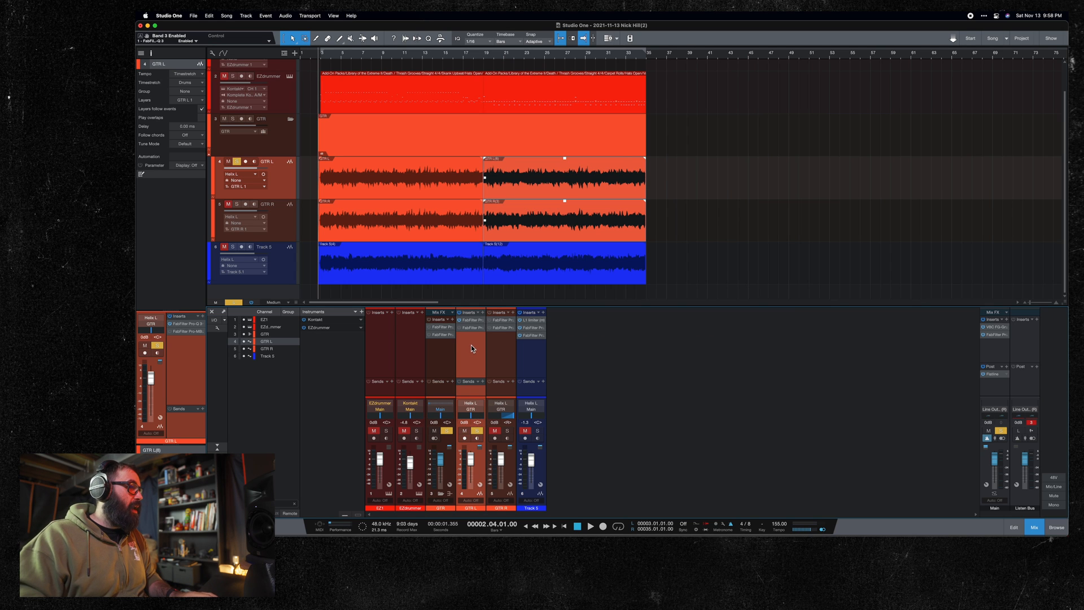
click(472, 327)
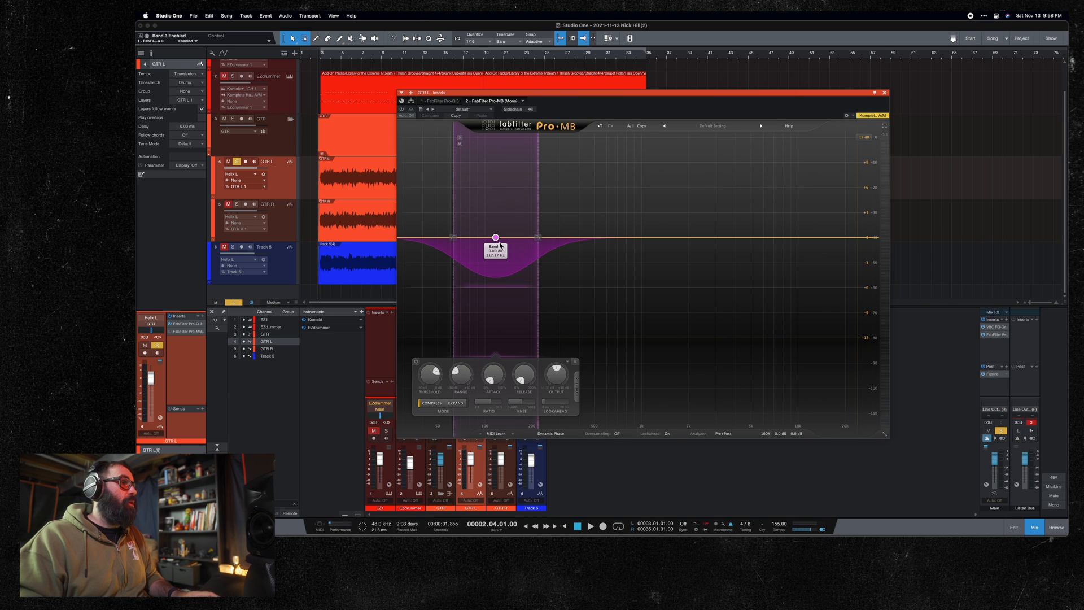
drag(562, 102, 706, 100)
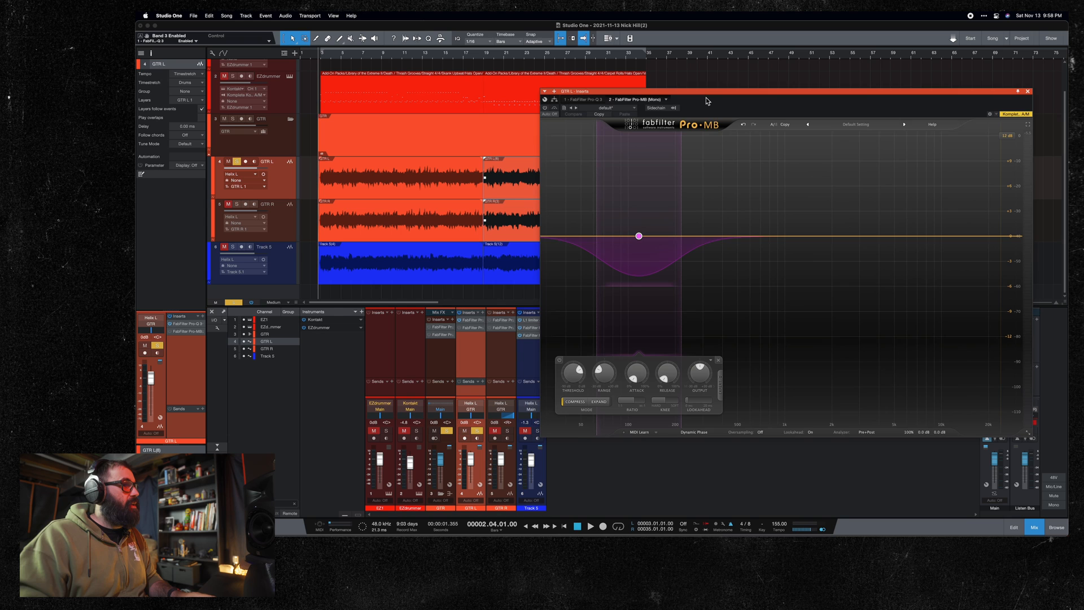
key(space)
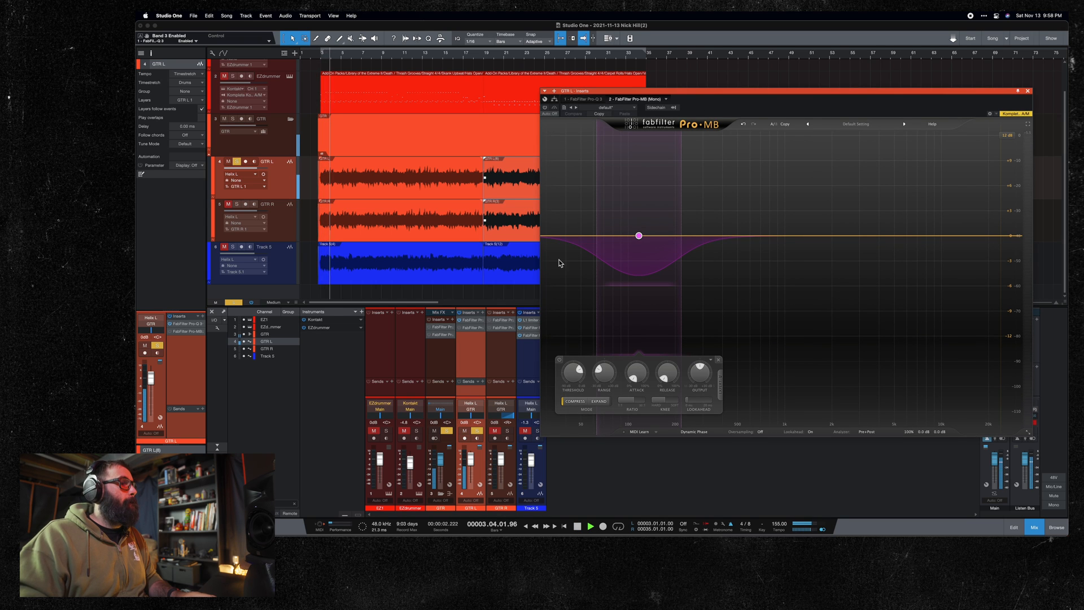
Step: Stop playback and activate FabFilter Pro-MB on GTR L with its window open
click(469, 326)
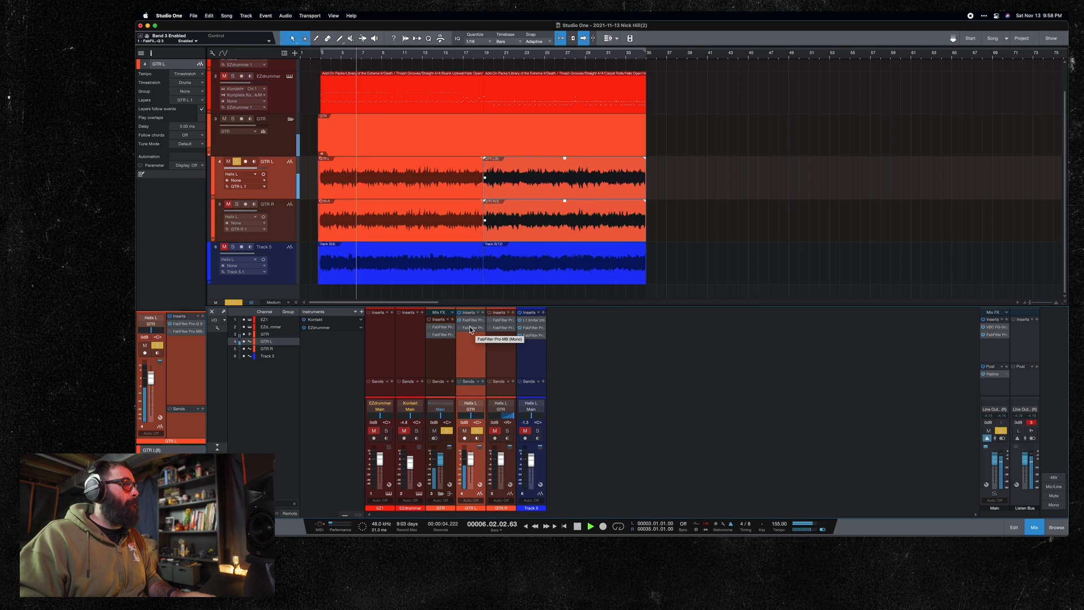
click(471, 328)
key(space)
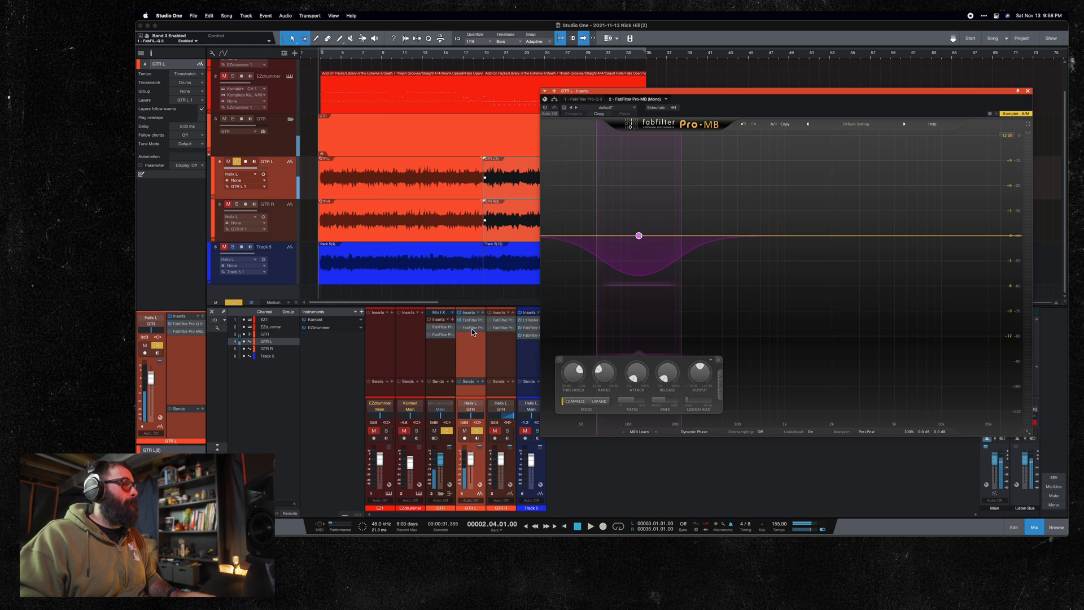
click(459, 329)
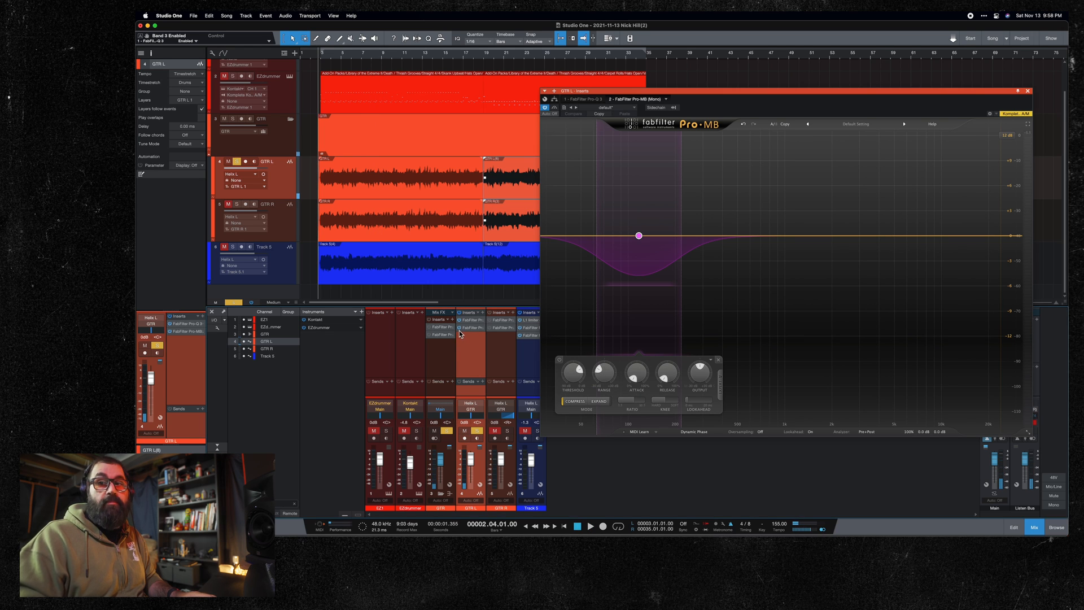
Step: Play GTR L, audition the Pro-MB band soloed, compare the sound with the plugin bypassed and active, then stop playback
key(space)
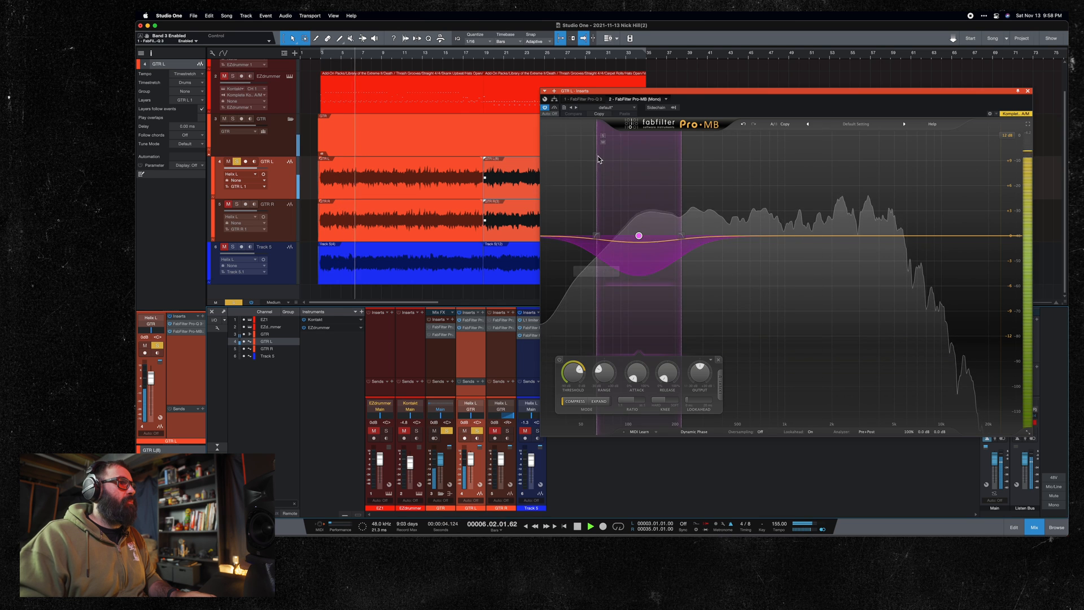
click(602, 138)
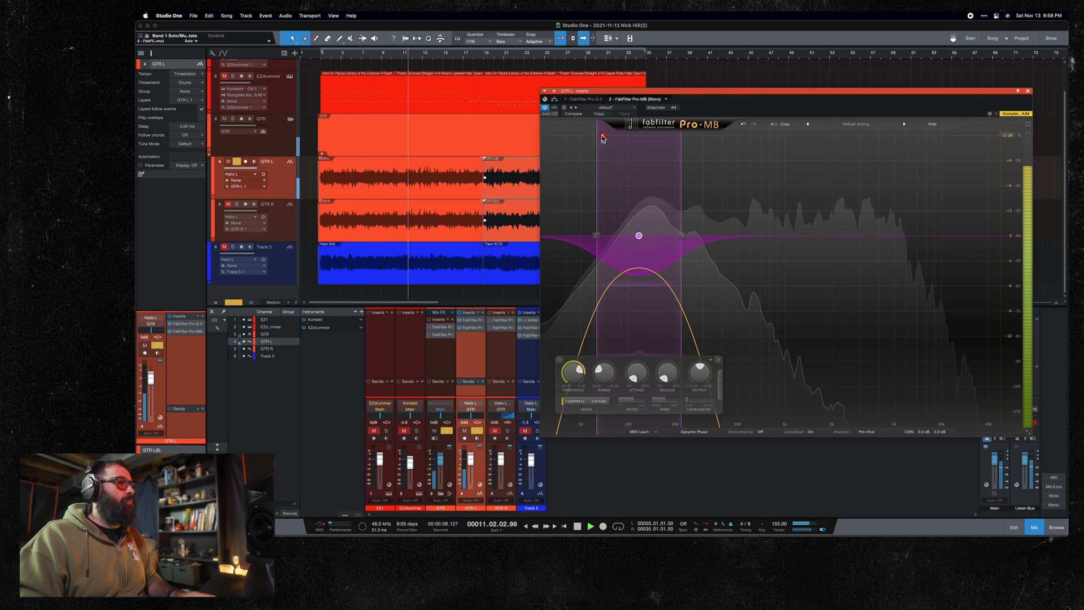
click(603, 137)
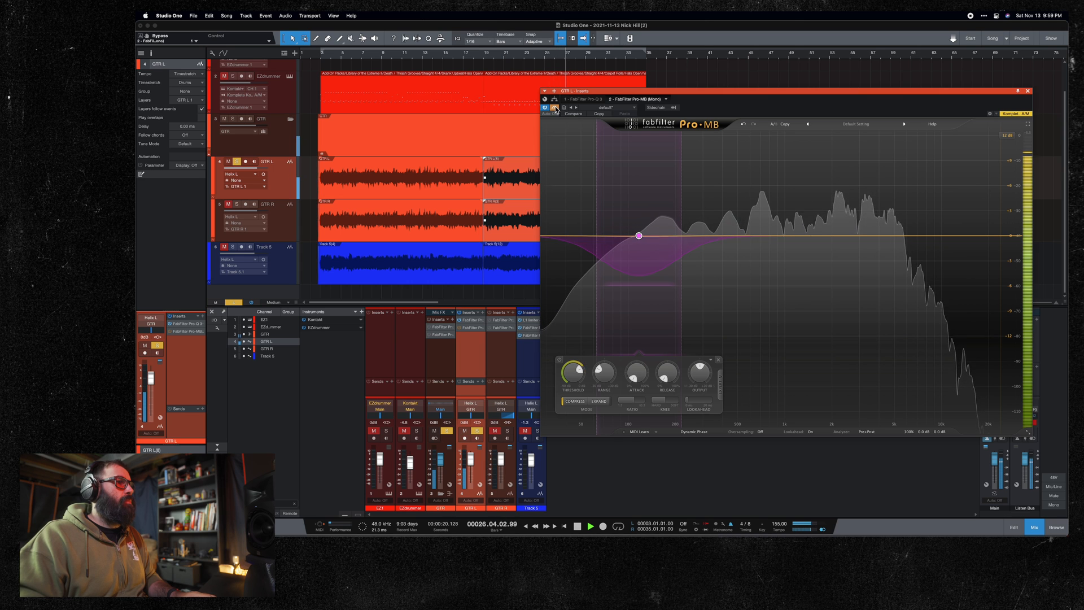
key(space)
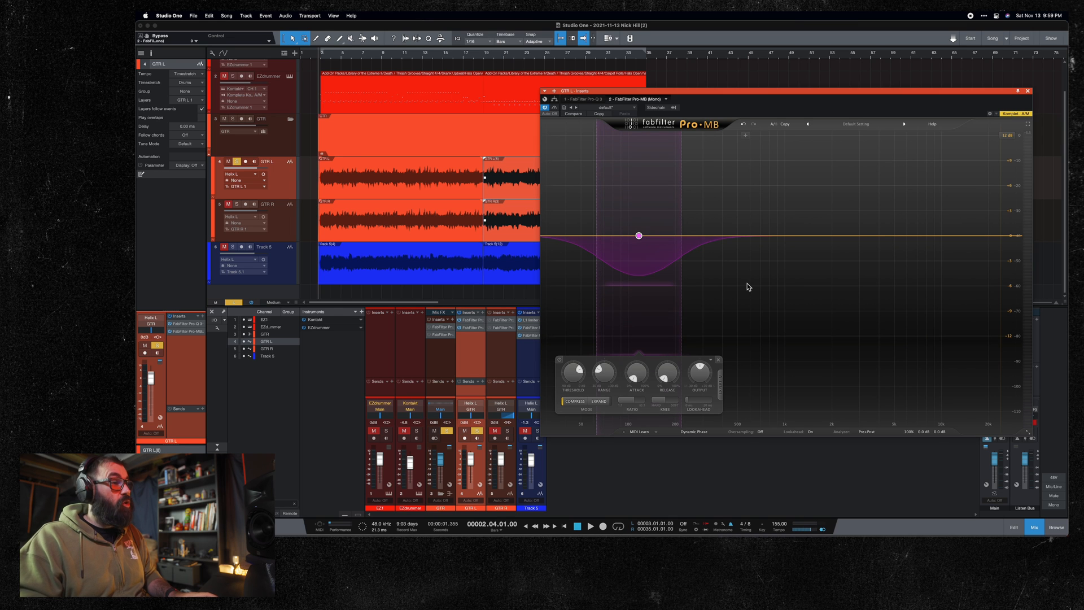
Step: Solo the GTR L Pro-MB band during playback, raise its high crossover slightly, then unsolo it and stop playback
key(space)
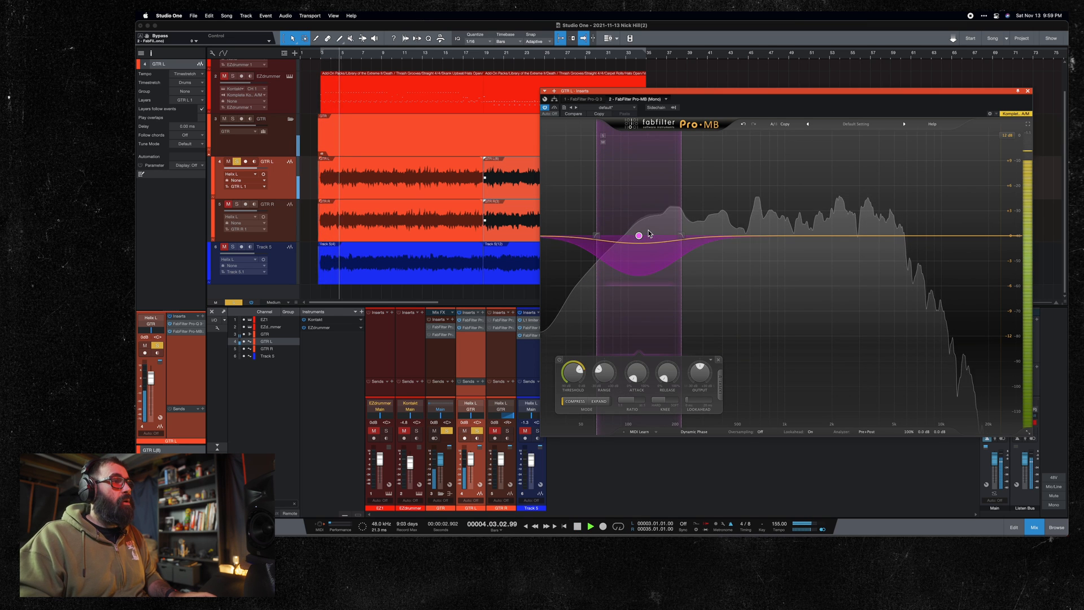
click(603, 136)
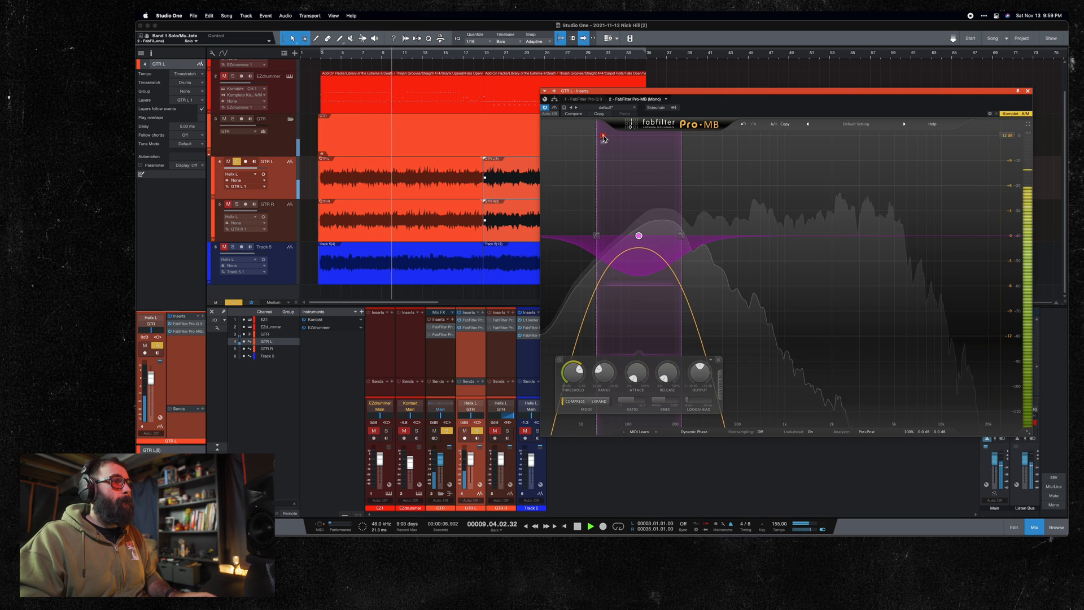
drag(682, 179, 687, 182)
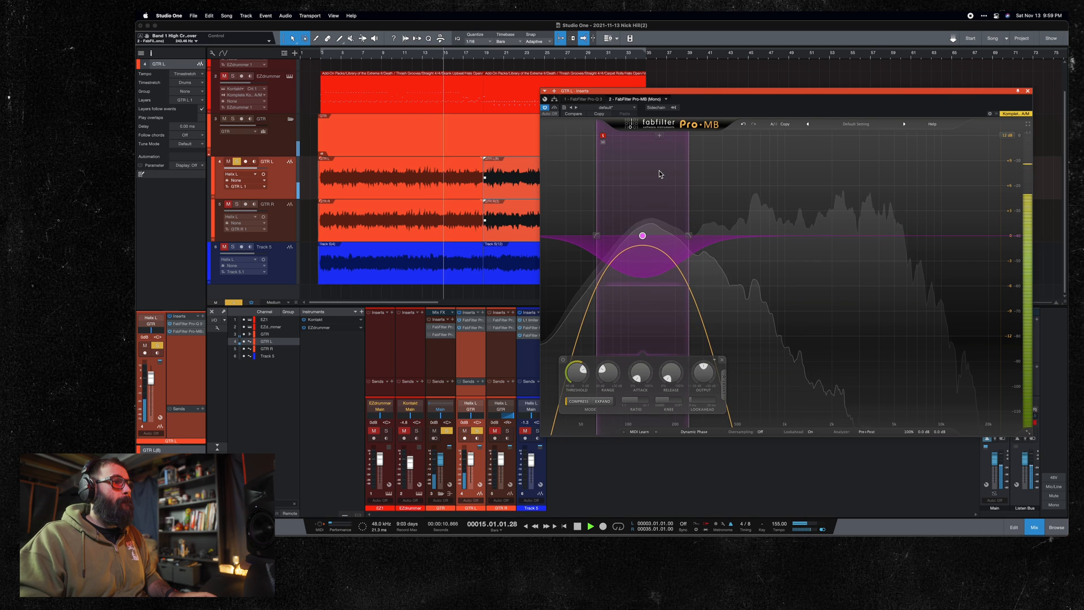
click(602, 137)
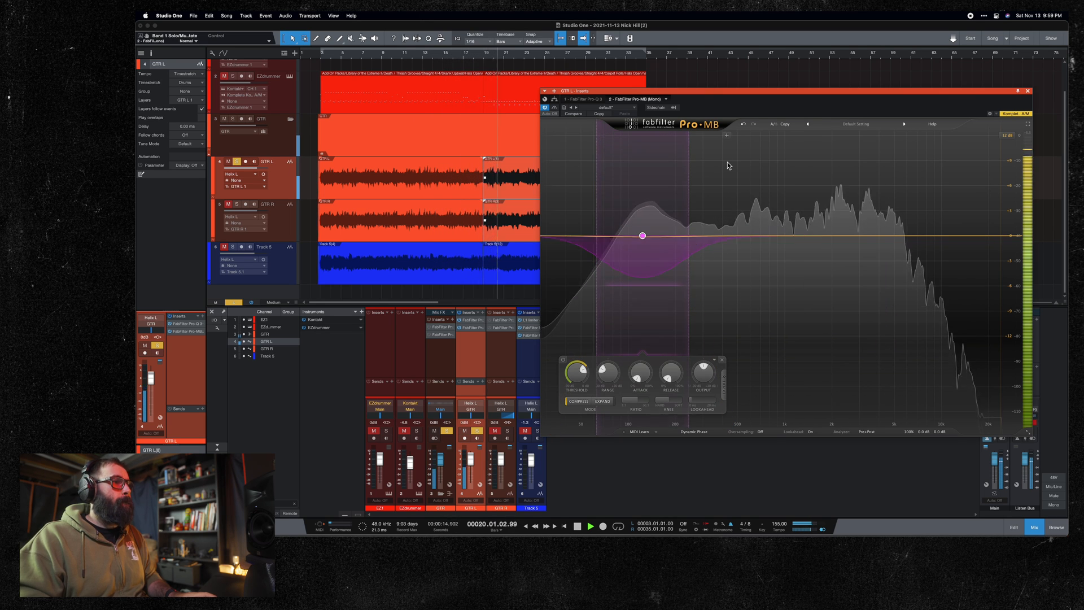
key(space)
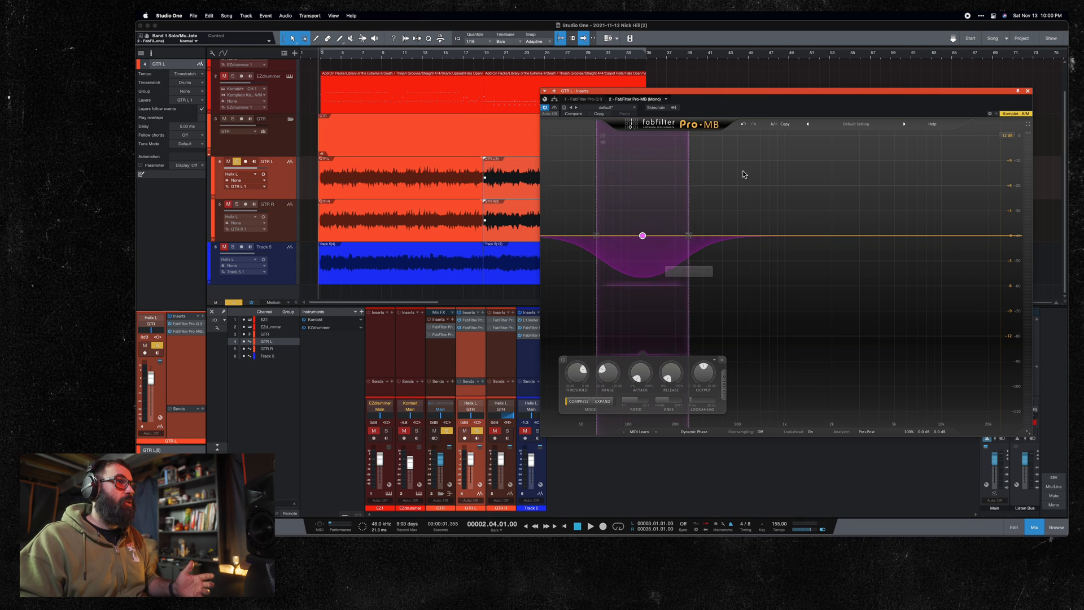
click(1028, 91)
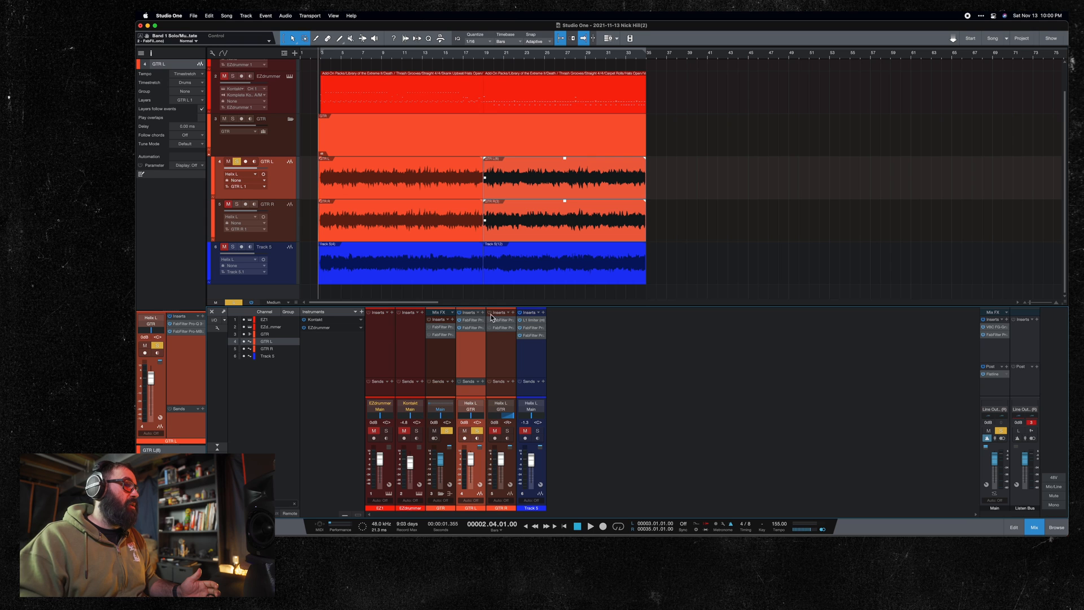
click(502, 327)
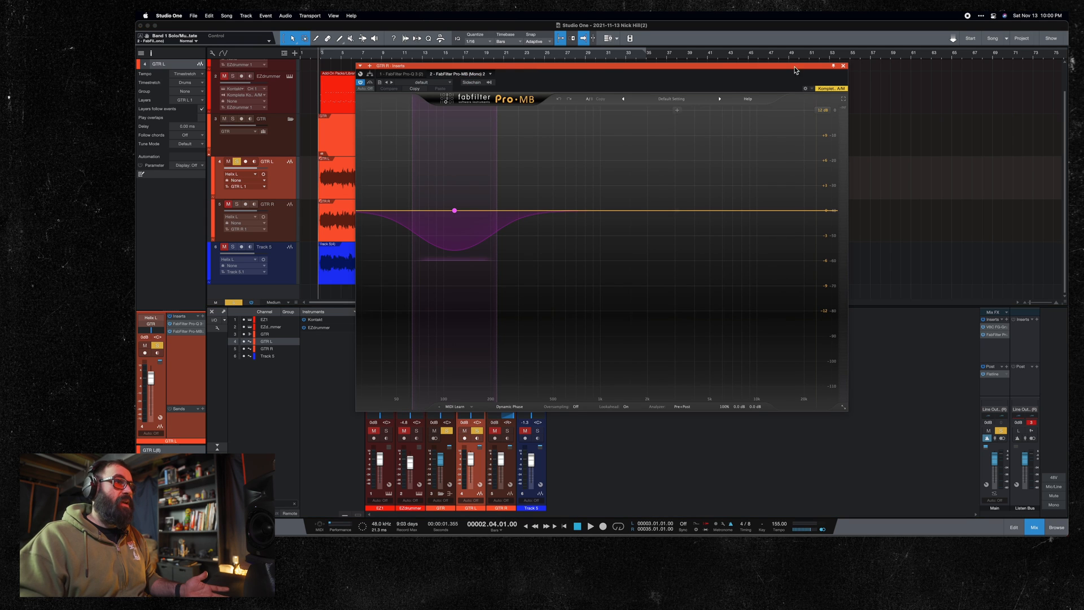
click(844, 67)
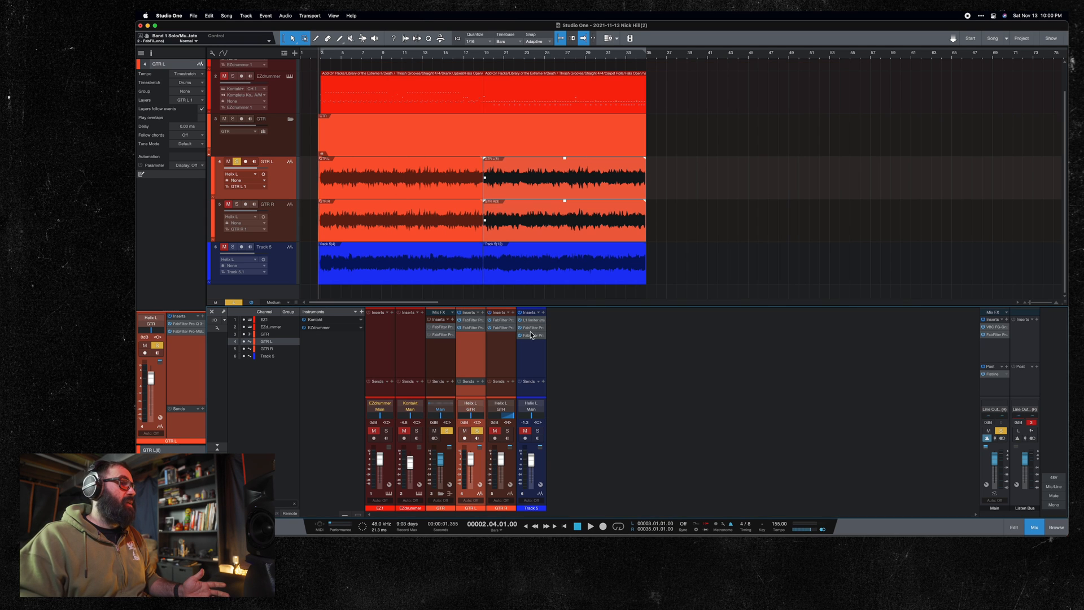
Step: Copy the Pro-MB settings from GTR L, paste them into Pro-MB on GTR R and close the plugin window
click(477, 329)
click(599, 115)
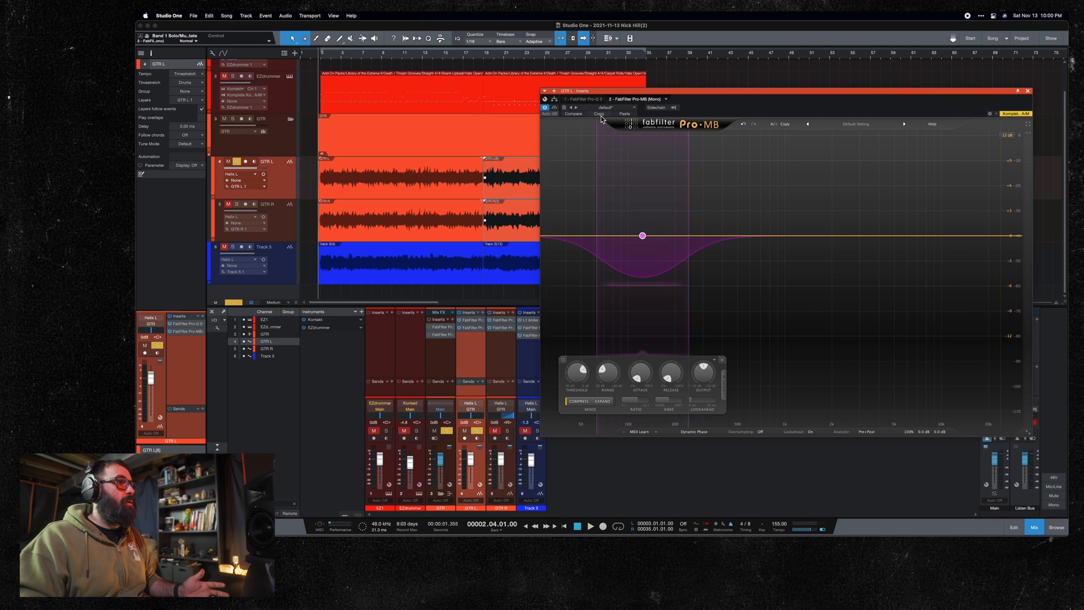
click(1028, 91)
click(509, 328)
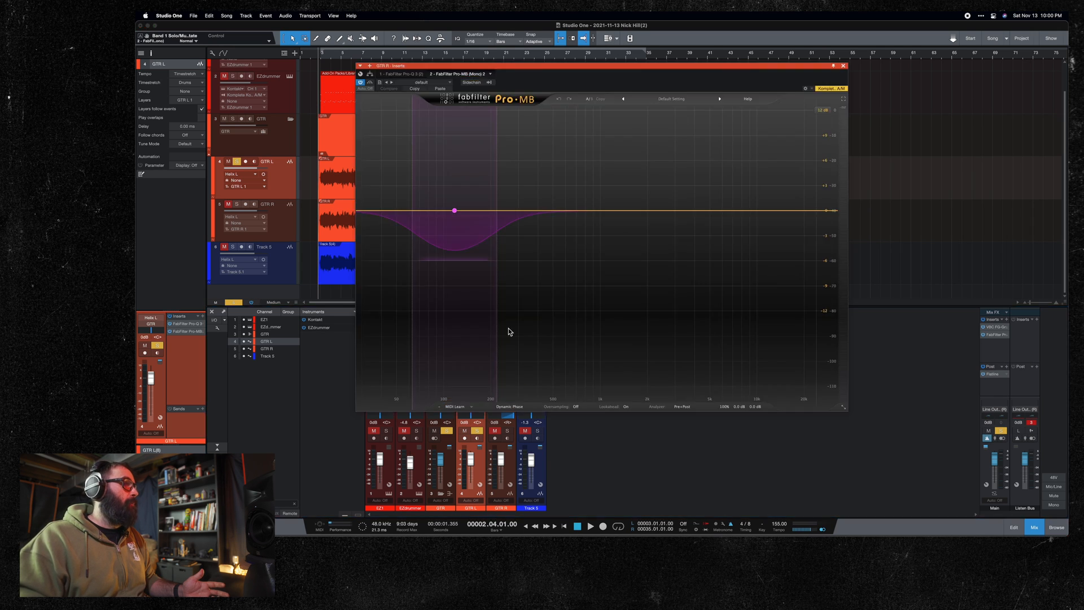
click(450, 92)
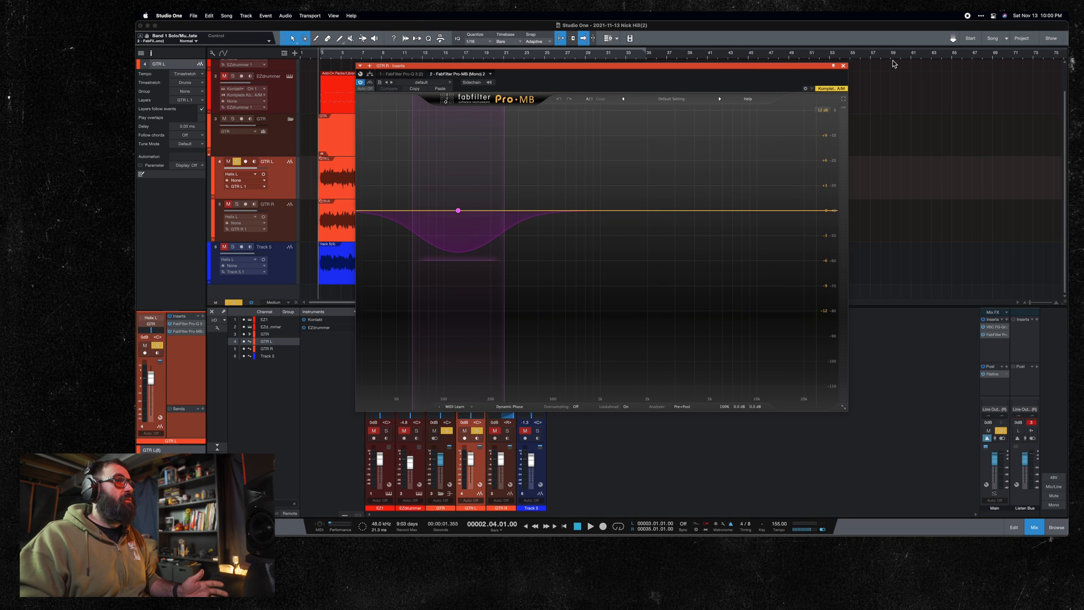
click(844, 67)
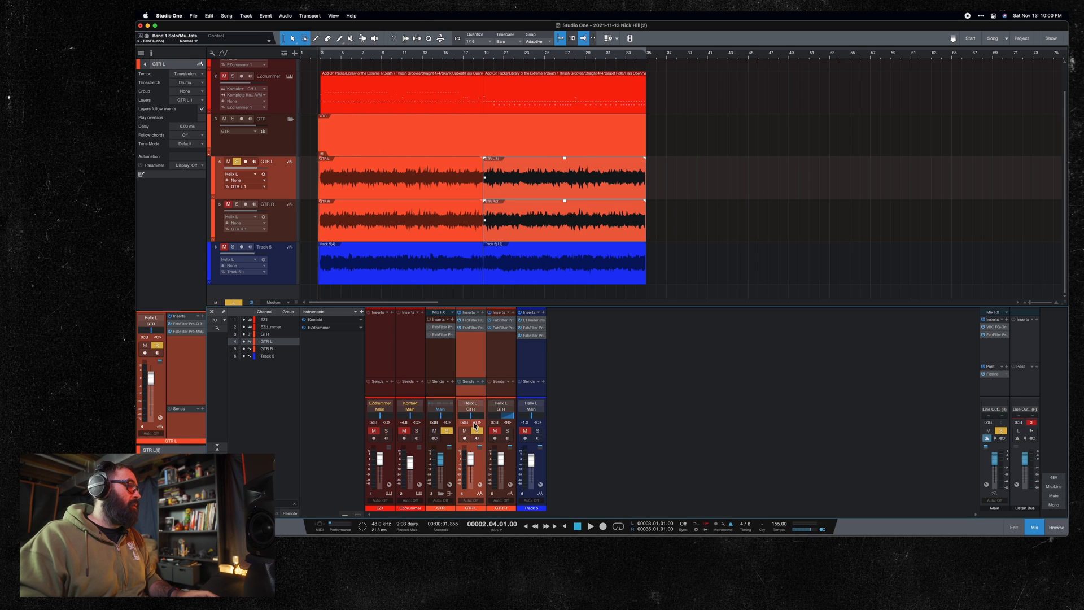
Step: Pan GTR L hard left, start playback and solo GTR R alongside it
drag(478, 423, 466, 413)
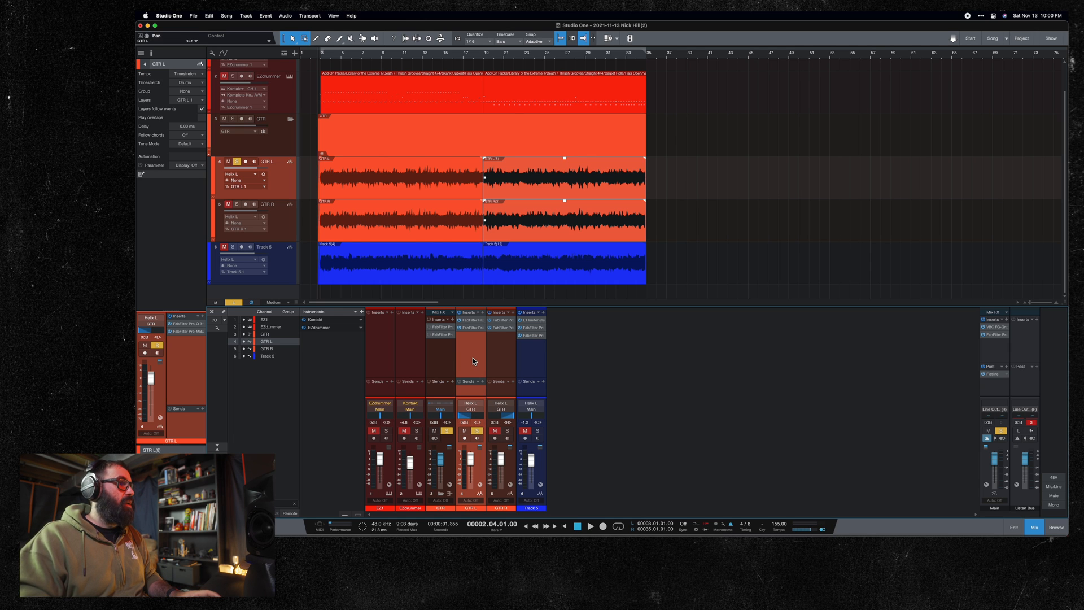
key(space)
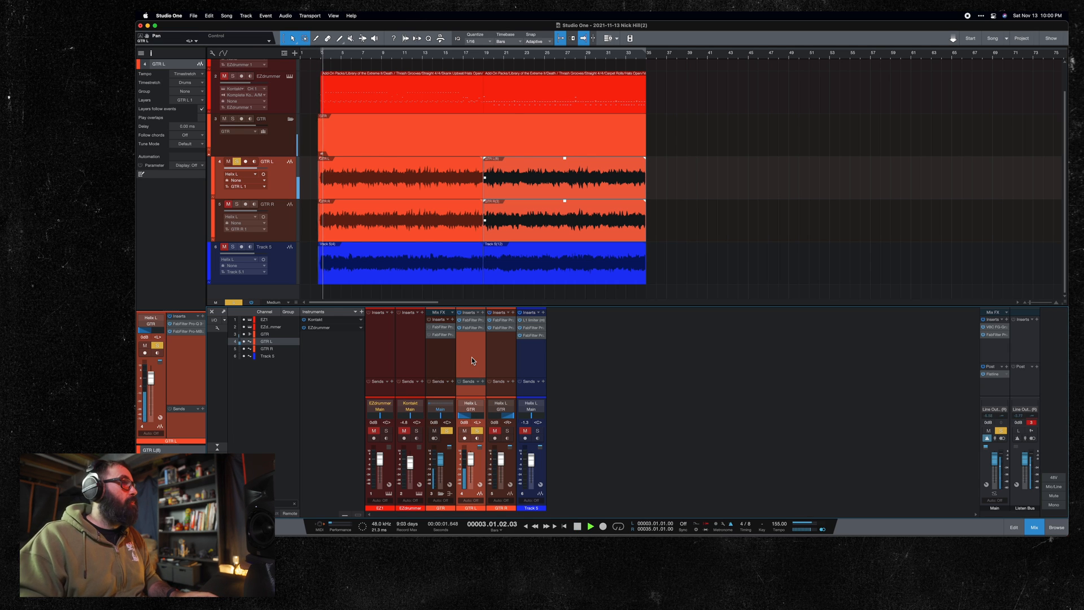
click(508, 431)
Step: Select GTR L and GTR R together, compare both guitars with their inserts bypassed and active, then stop playback
key(space)
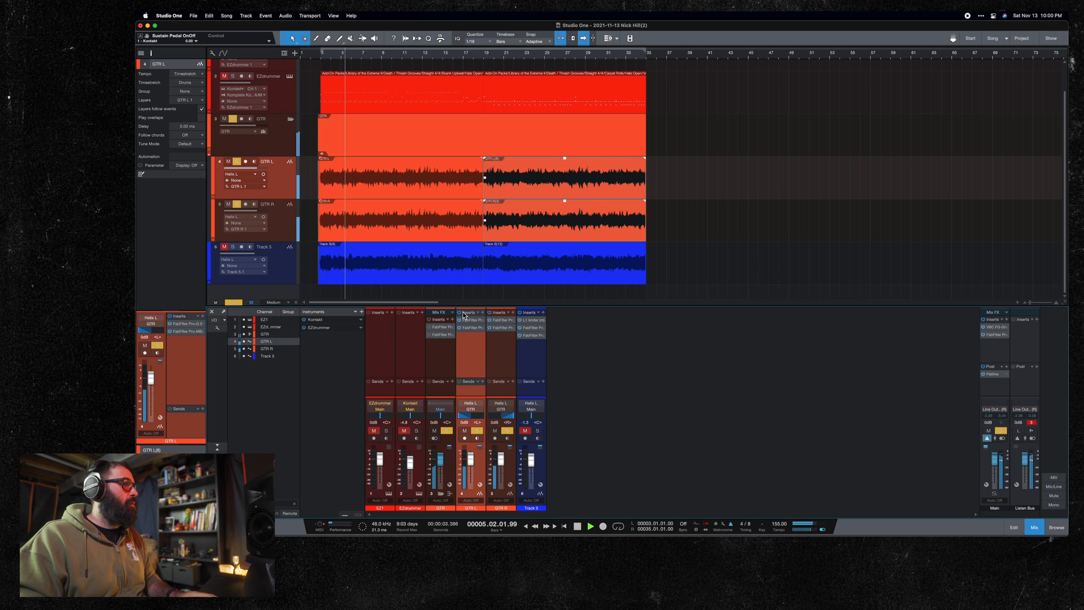
shift+click(502, 342)
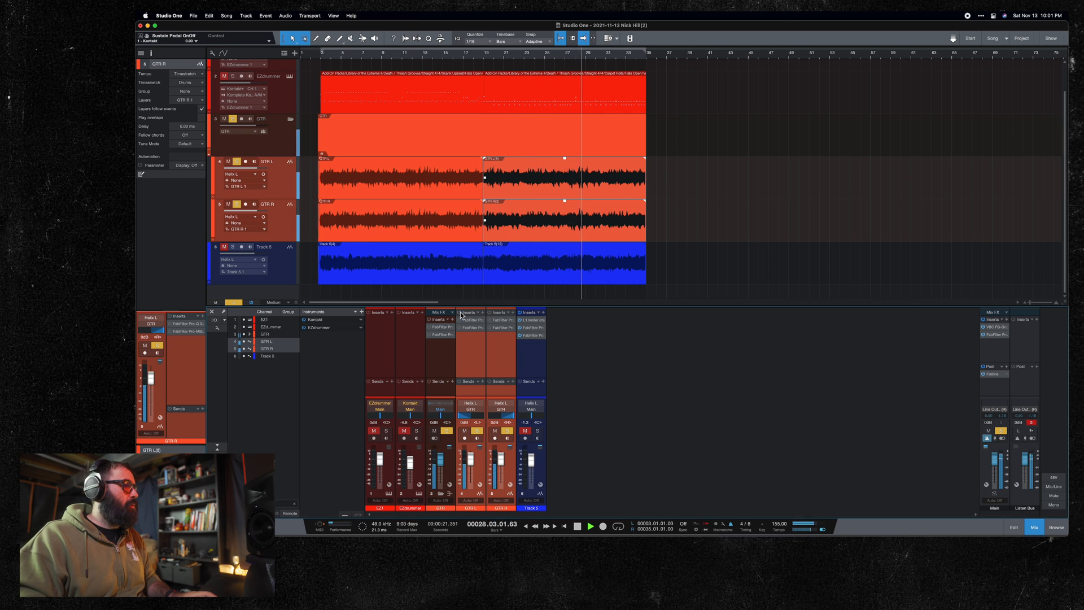
key(space)
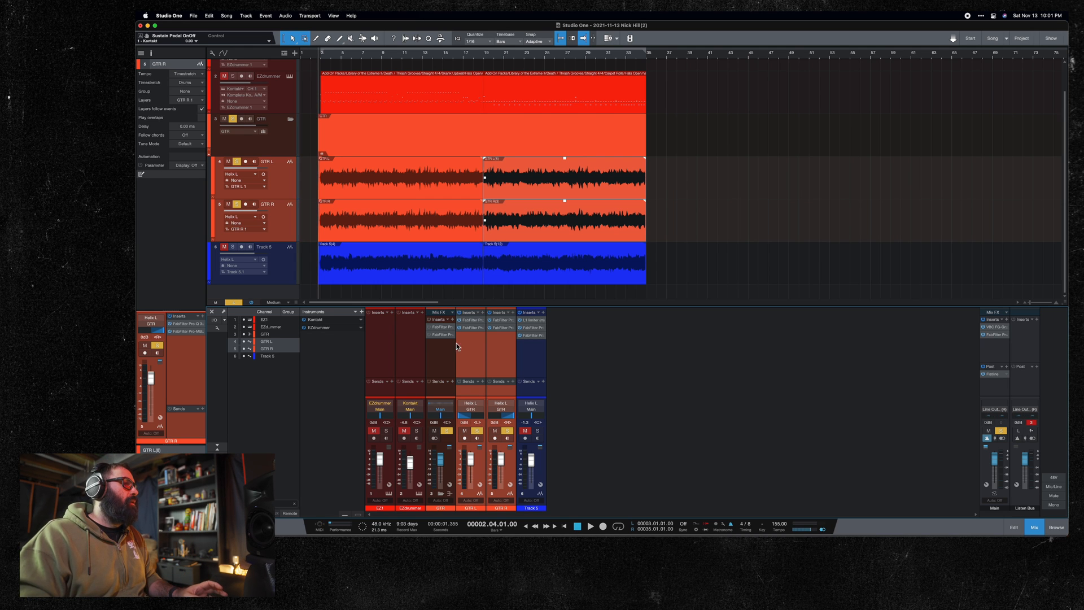
Step: Open Pro-Q 3 on the GTR bus, disable all three of its bands and activate the plugin
click(448, 359)
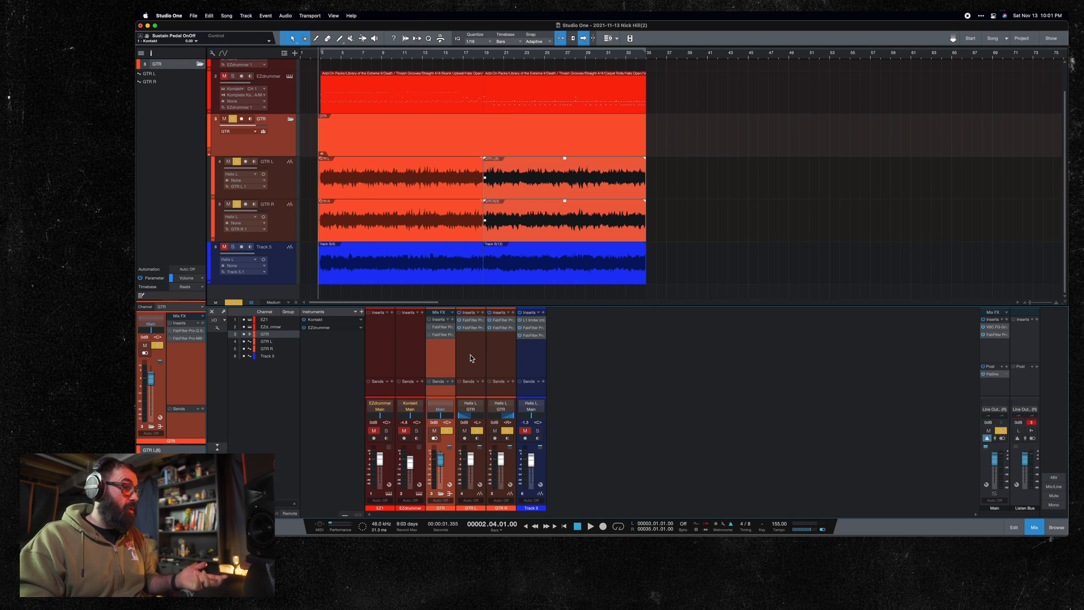
click(443, 330)
drag(611, 155, 627, 150)
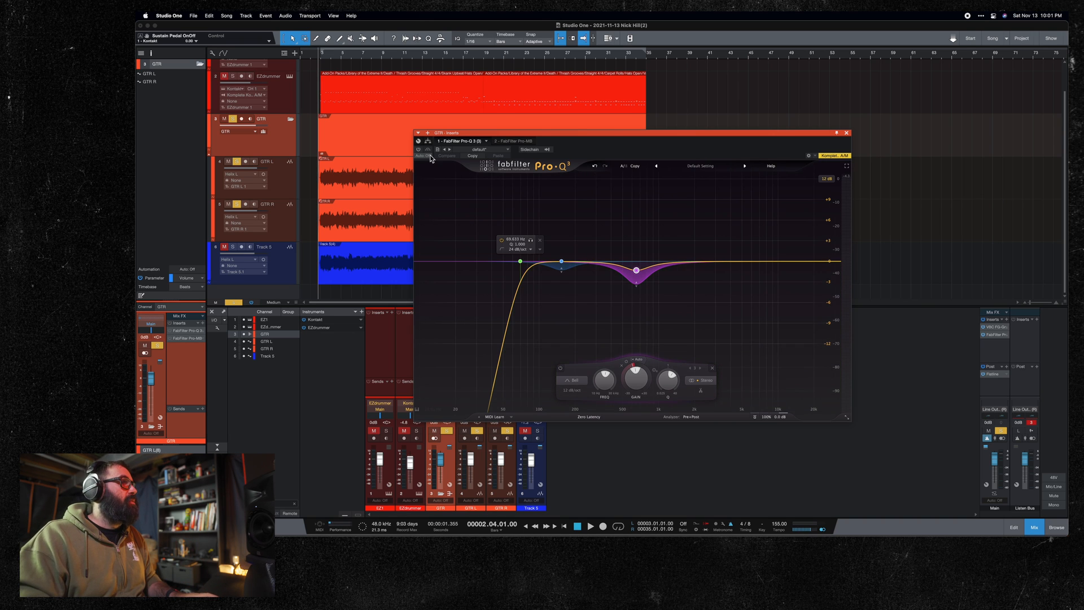
drag(469, 217, 679, 285)
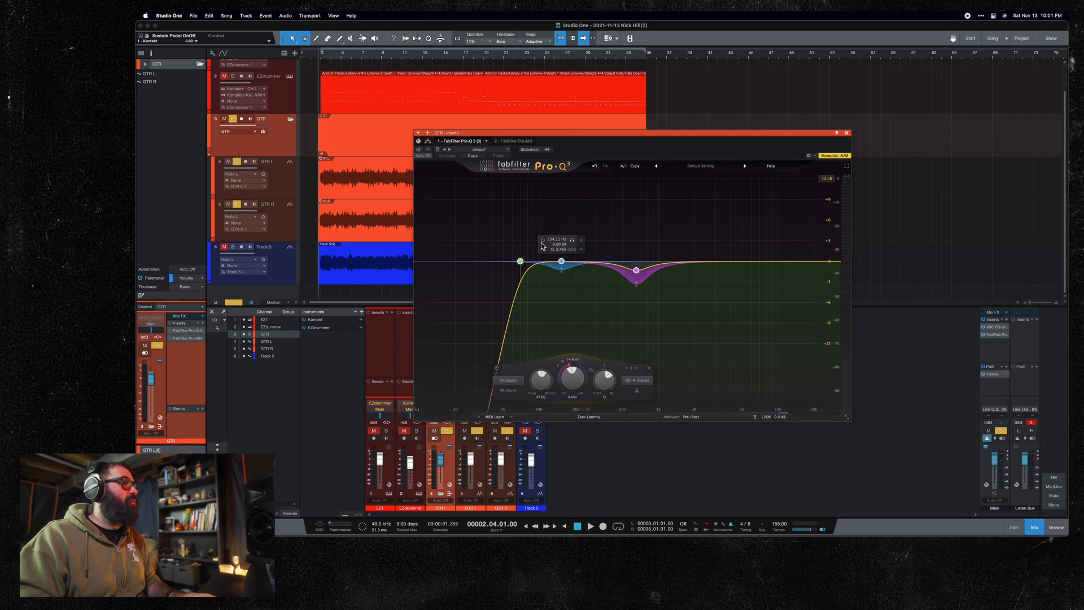
click(500, 240)
click(420, 149)
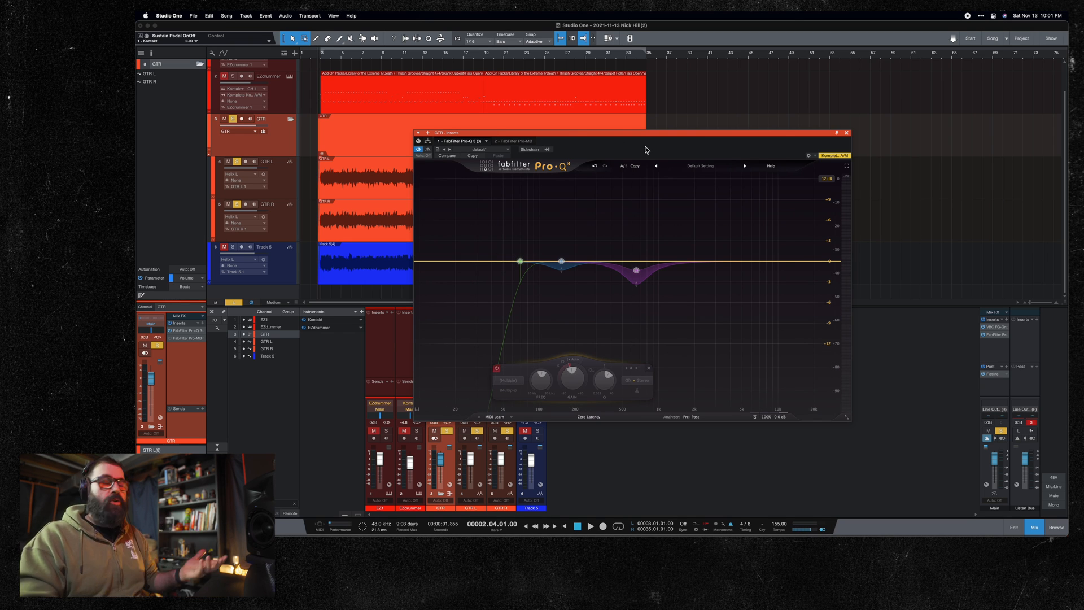
Step: Play the GTR bus, briefly audition the low cut band soloed in Pro-Q 3, then stop playback
key(space)
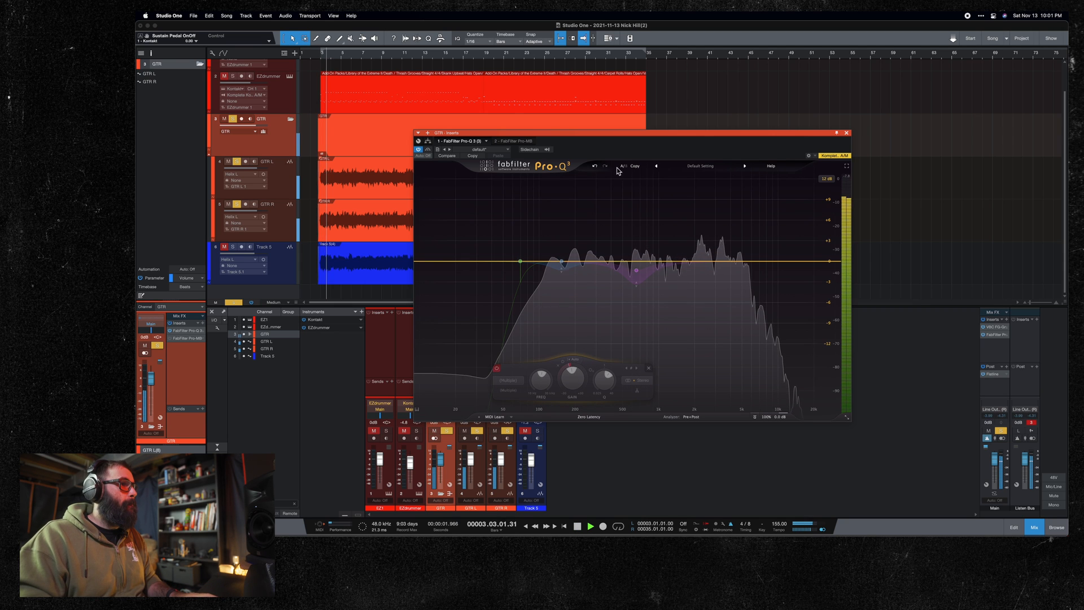
mouse_move(520, 260)
click(530, 240)
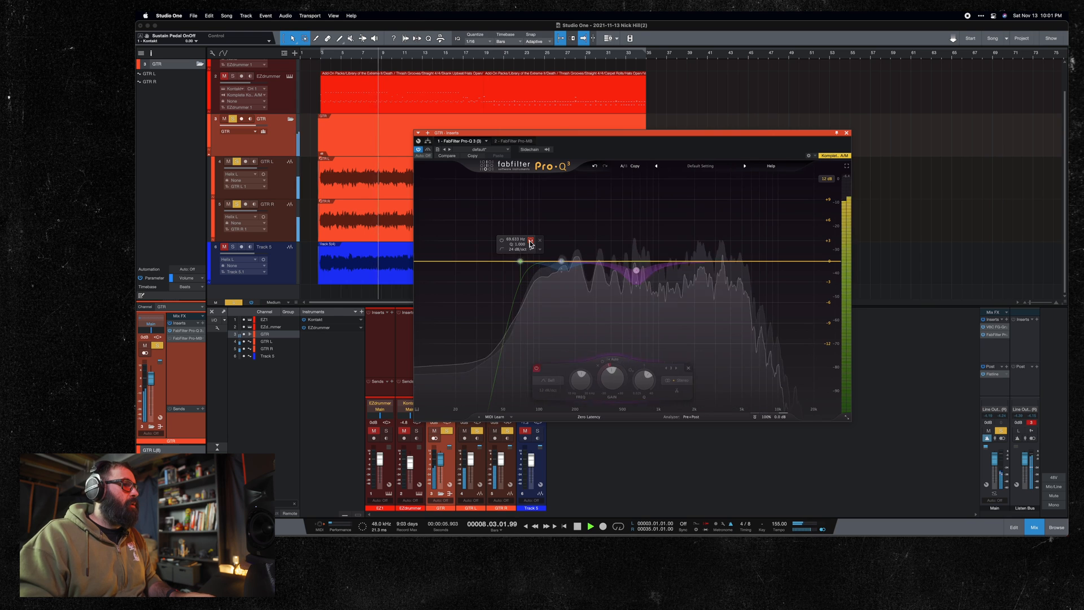
click(529, 240)
key(space)
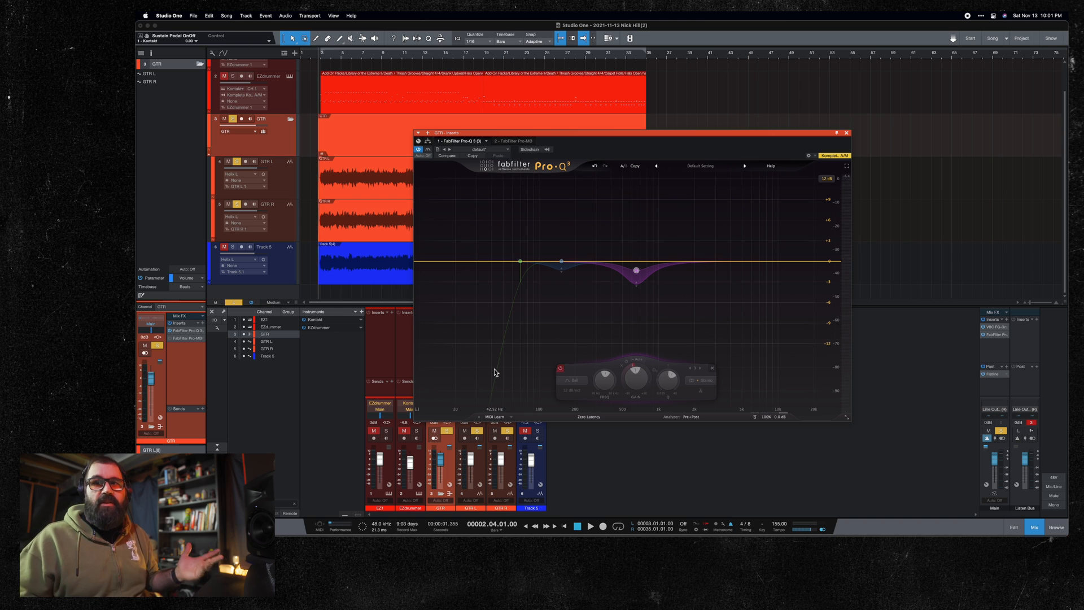
Step: Play the GTR bus and enable band 1's low cut in Pro-Q 3 to hear its effect, then stop playback
mouse_move(521, 262)
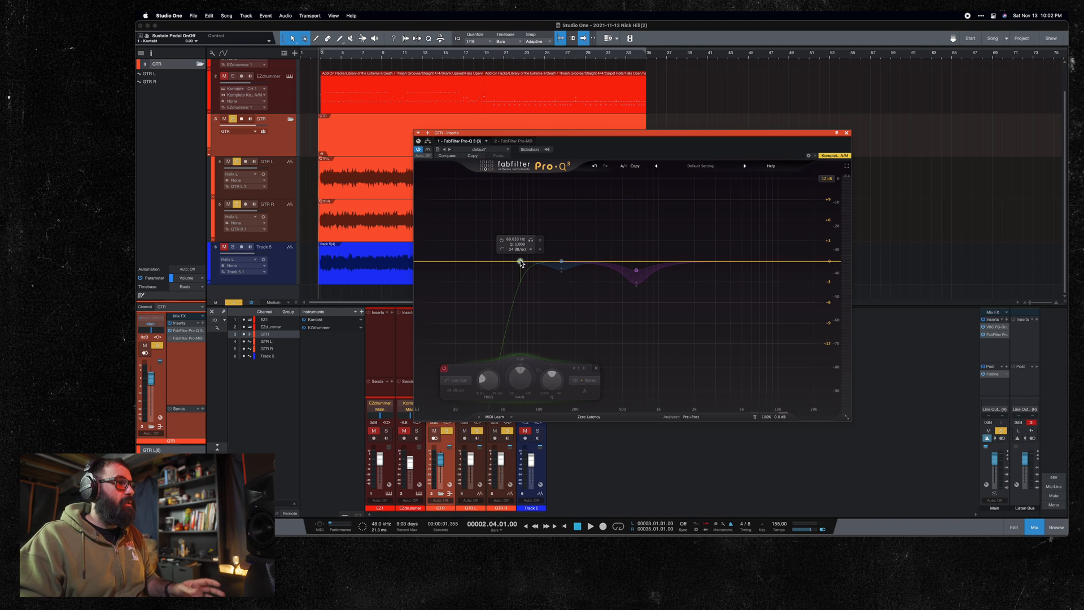
key(space)
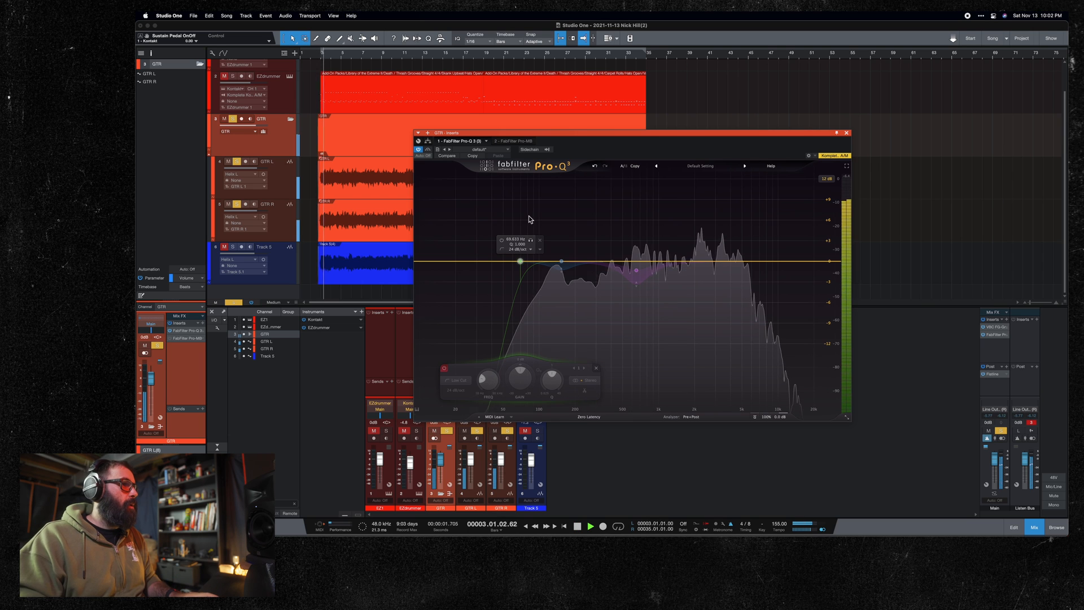
click(502, 240)
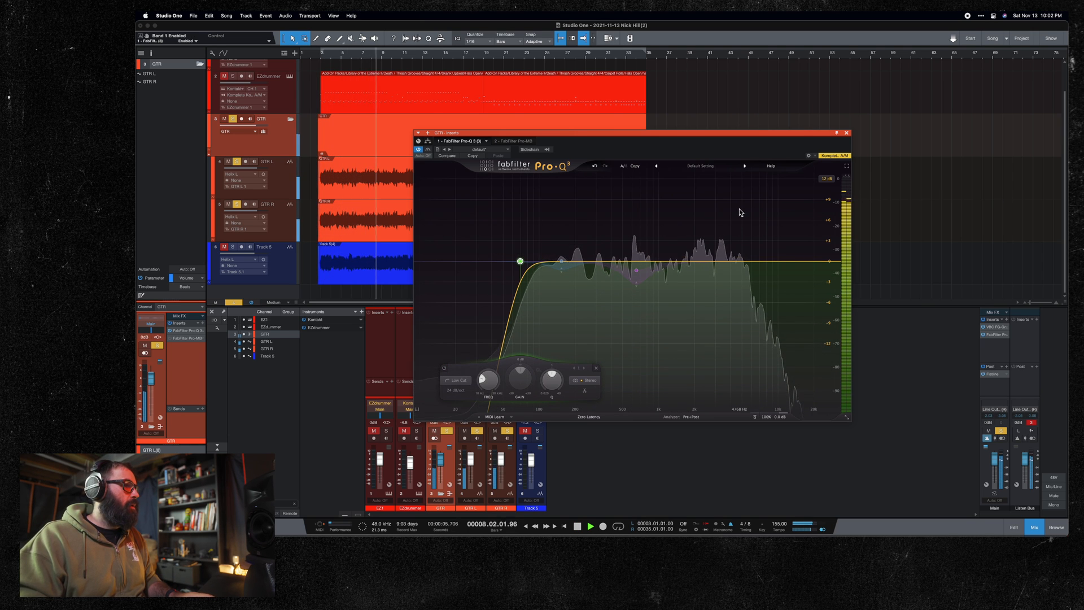
mouse_move(562, 255)
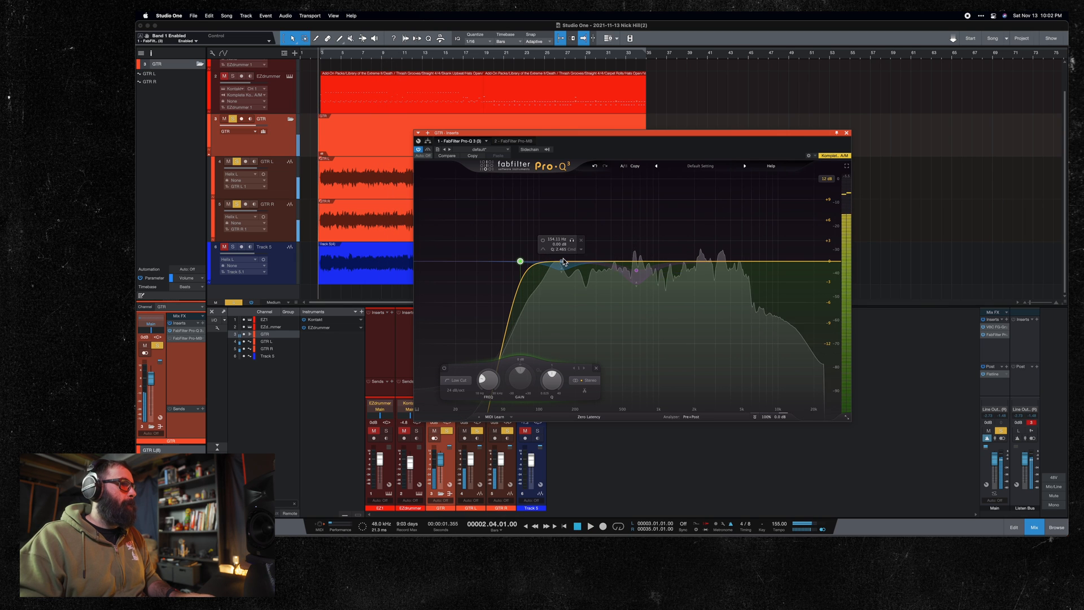
Step: Play the GTR bus with Pro-Q 3's band 2 soloed, enable the band in the full signal, then stop playback
key(space)
click(561, 263)
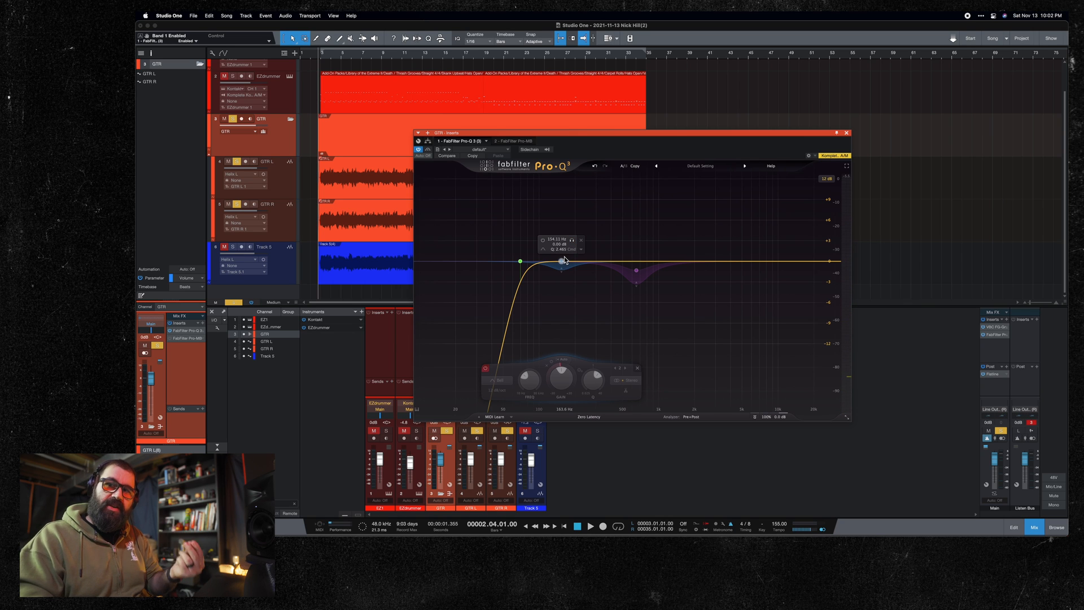
click(572, 241)
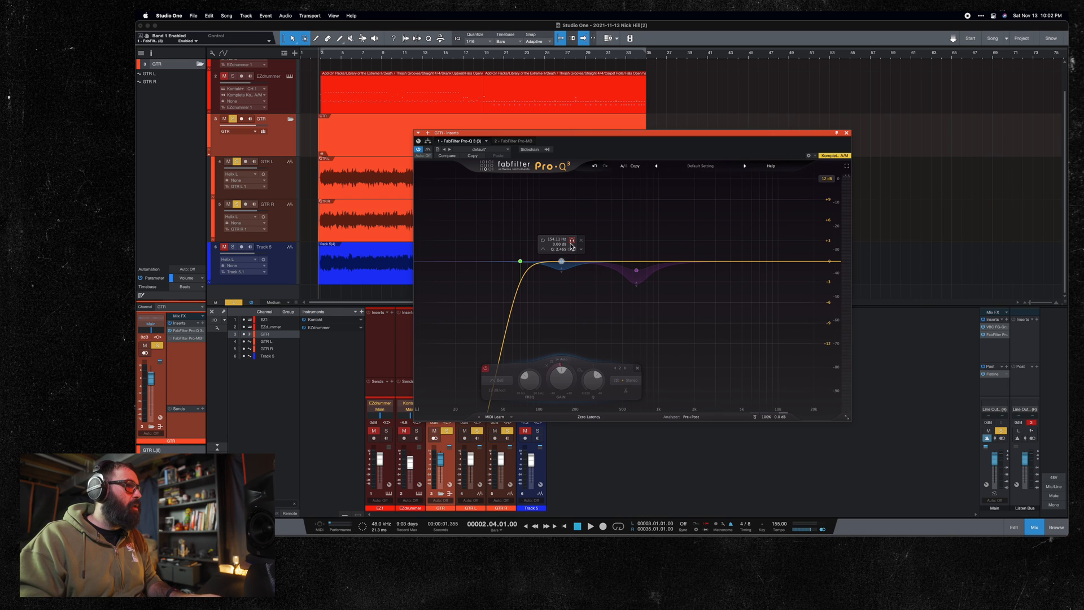
key(space)
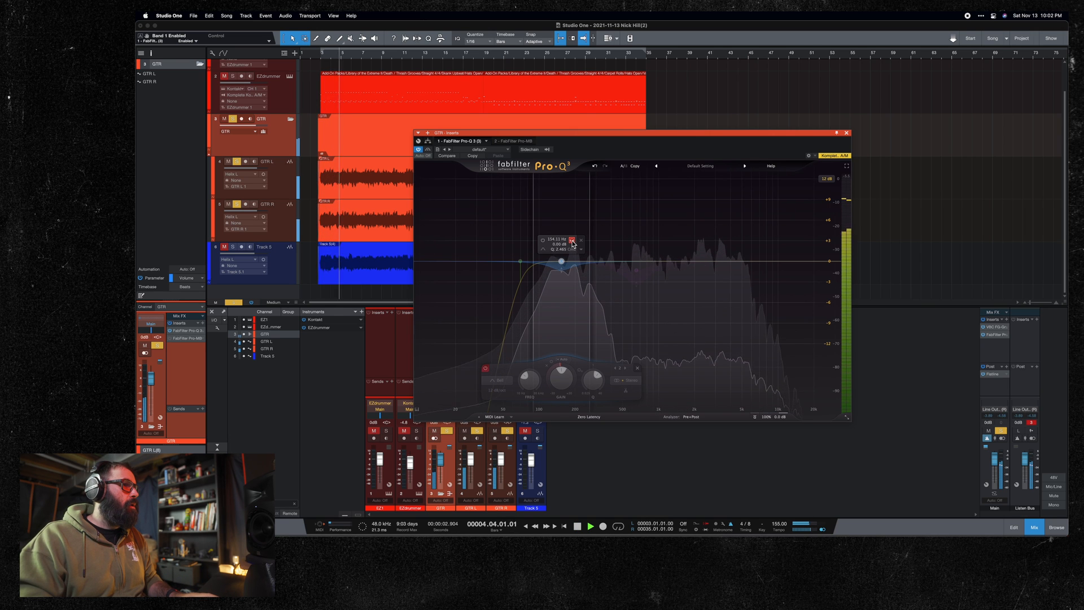
click(572, 240)
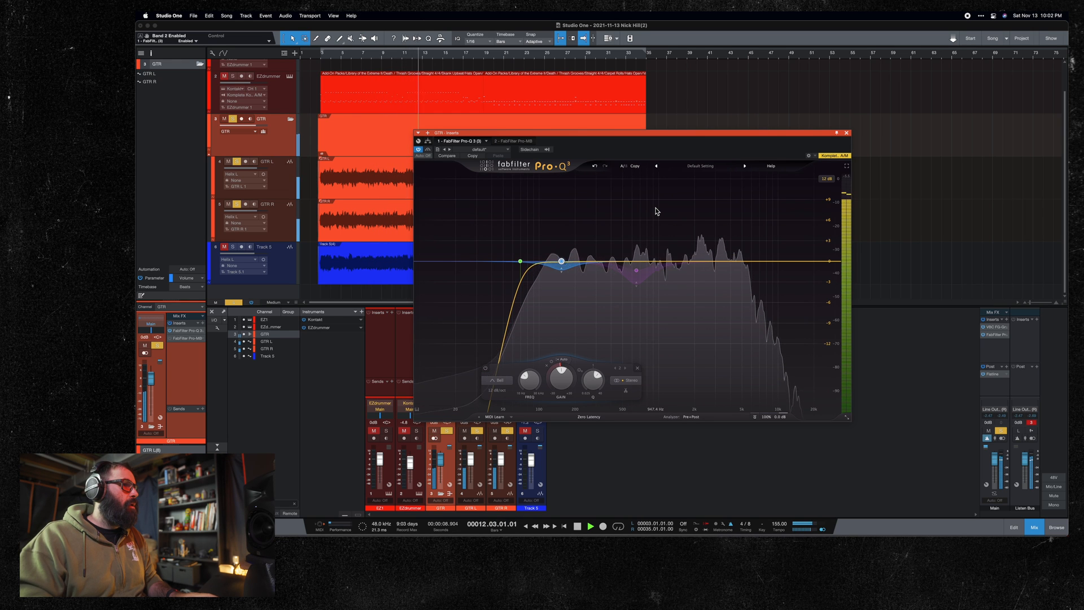
key(space)
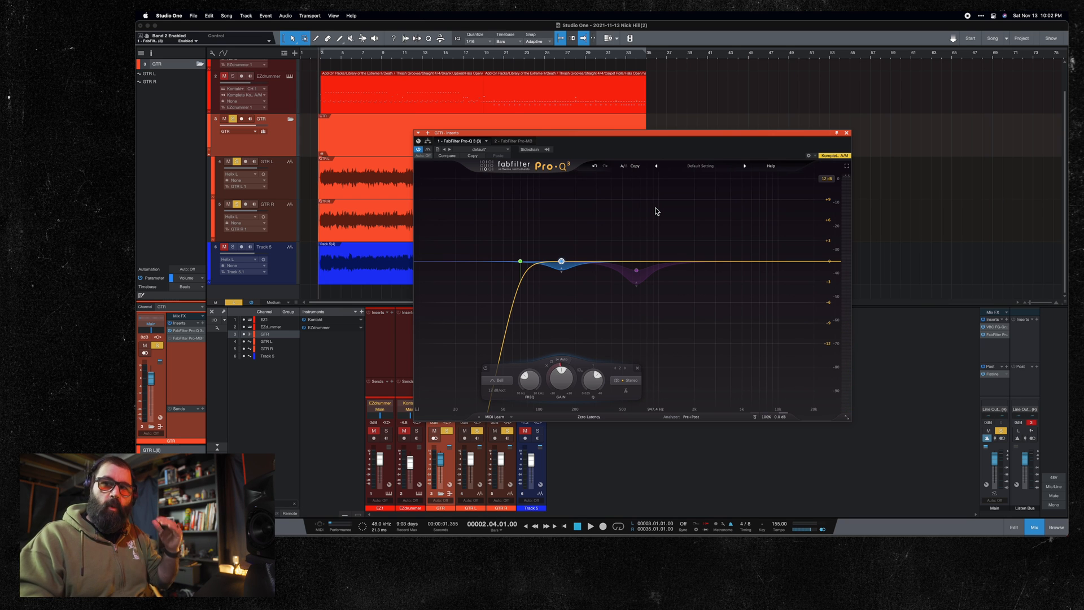
Step: Play the GTR bus with Pro-Q 3's band 3 soloed, then unsolo and enable that band
mouse_move(640, 269)
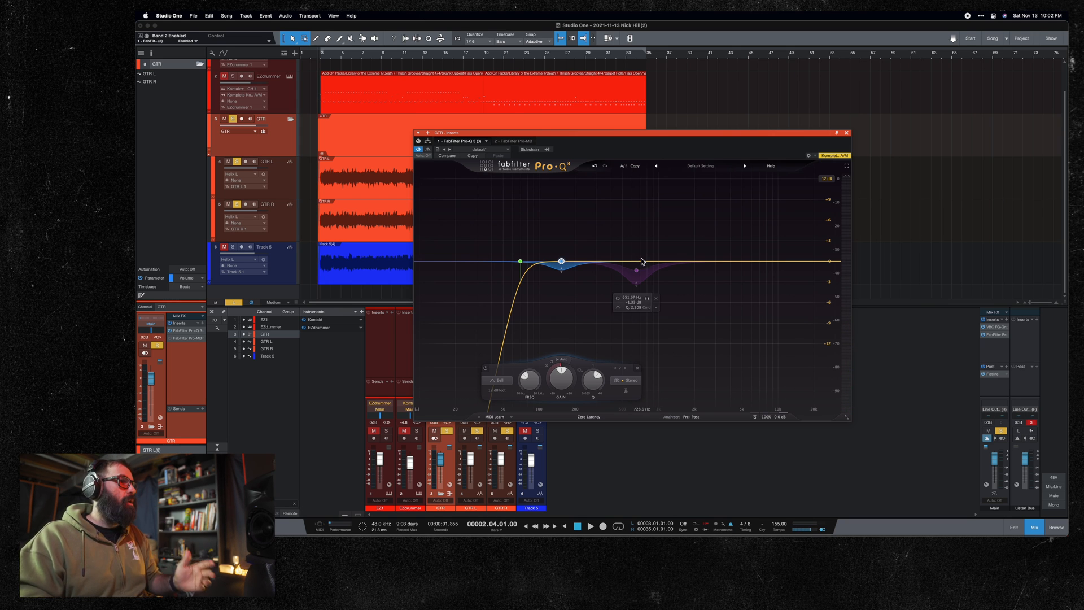
click(639, 274)
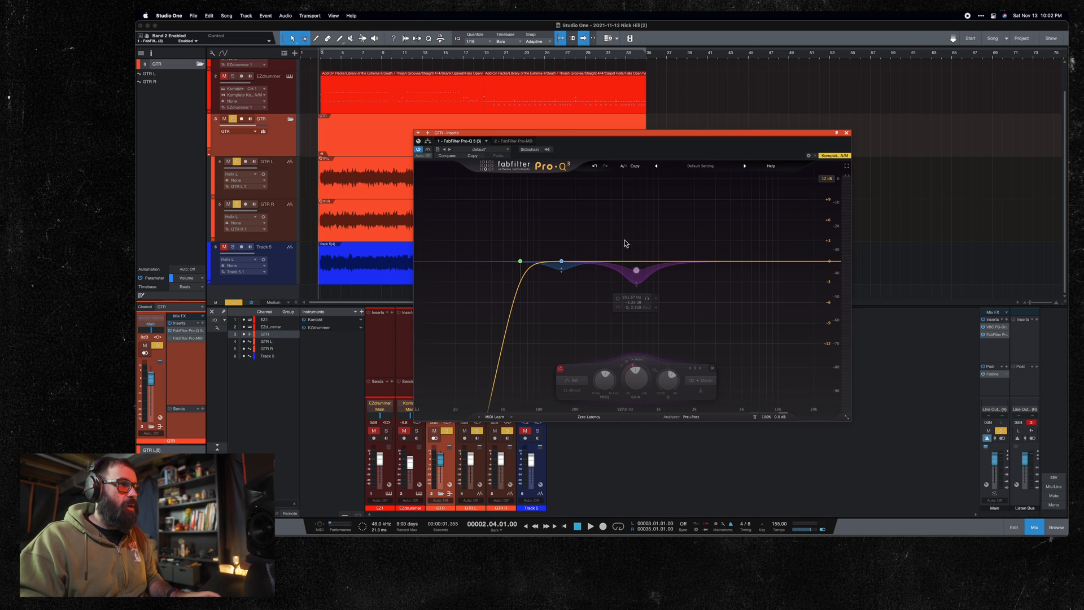
key(space)
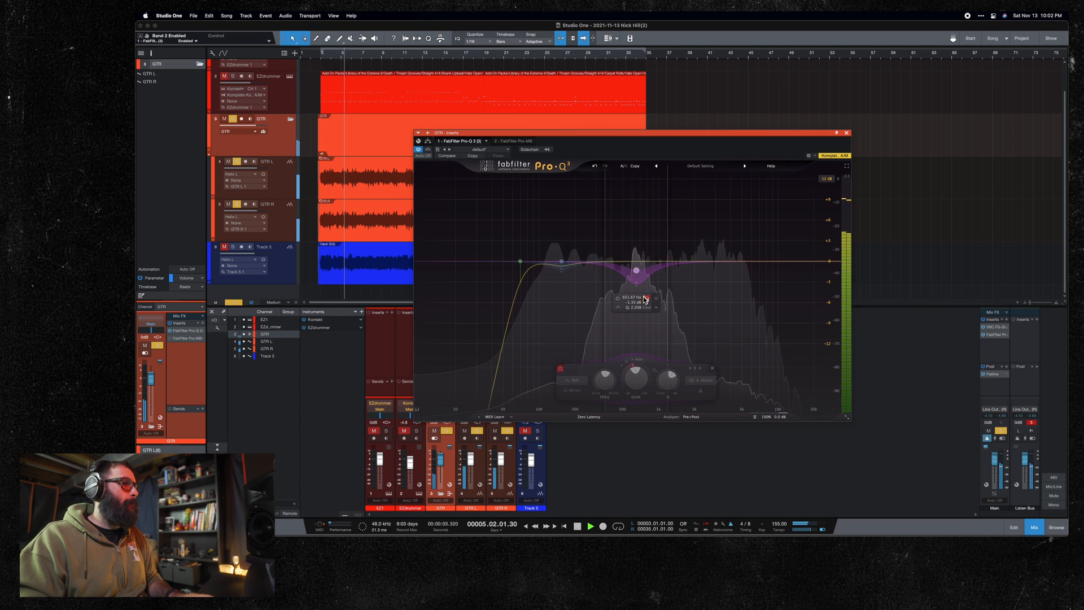
click(647, 299)
click(616, 299)
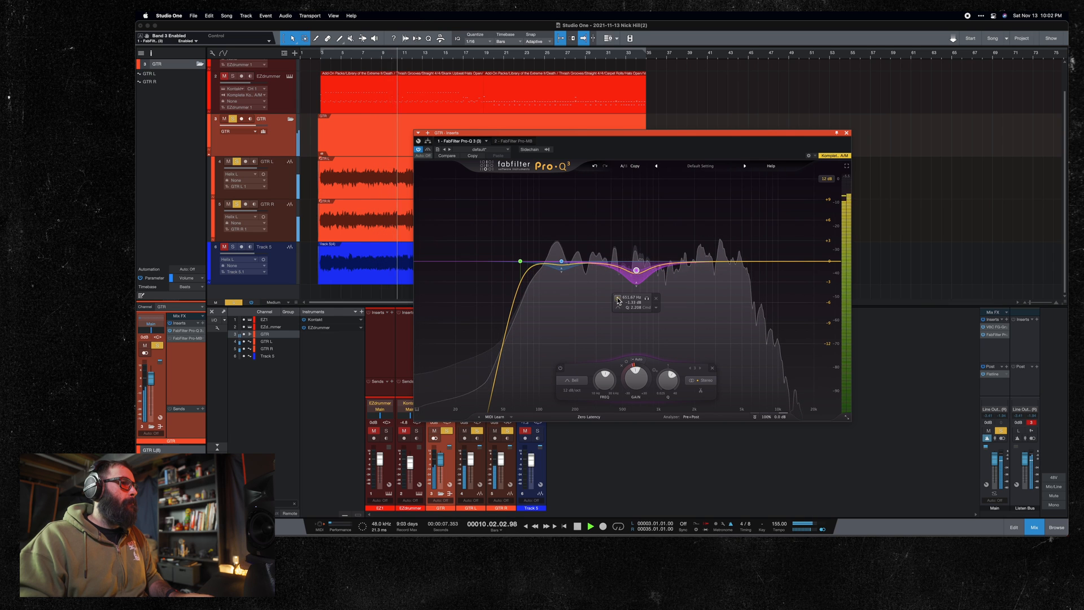
Step: Compare the guitars with Pro-Q 3's band 3 disabled and enabled, briefly soloing it, then stop playback with it enabled
click(617, 299)
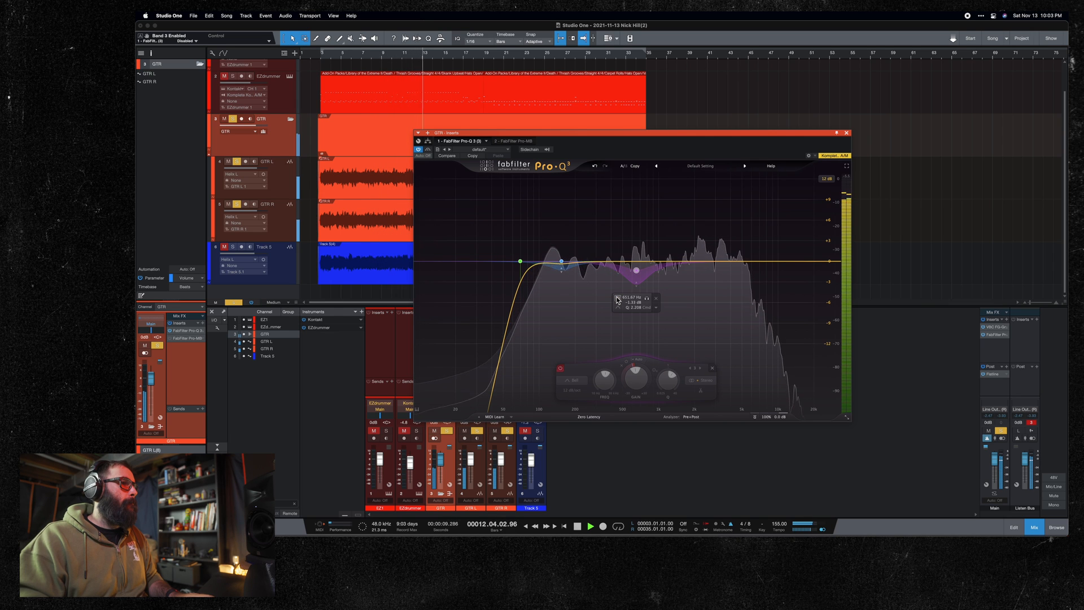
click(617, 300)
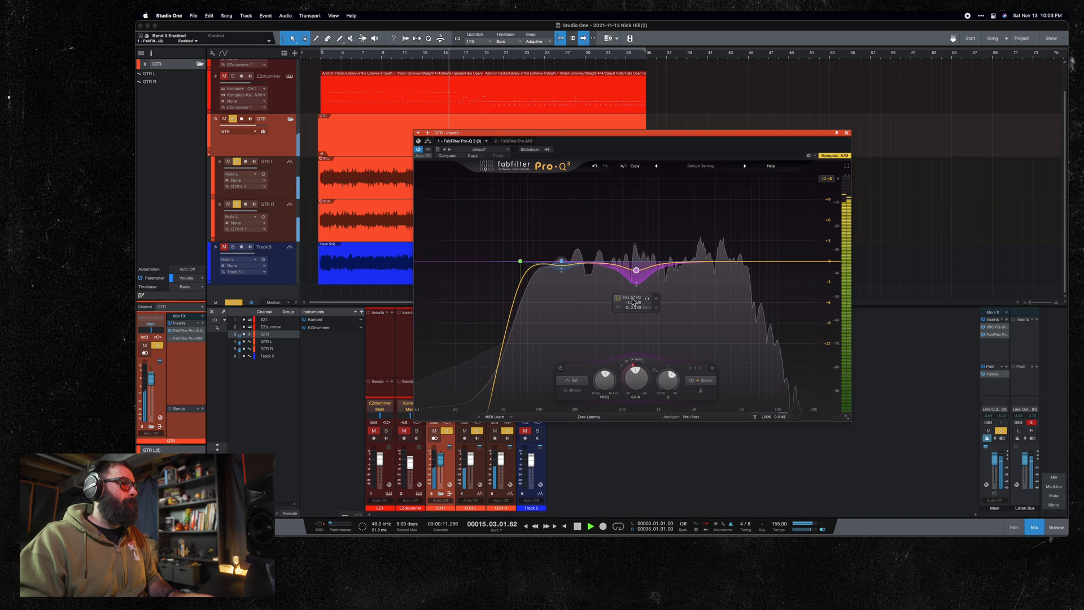
click(647, 299)
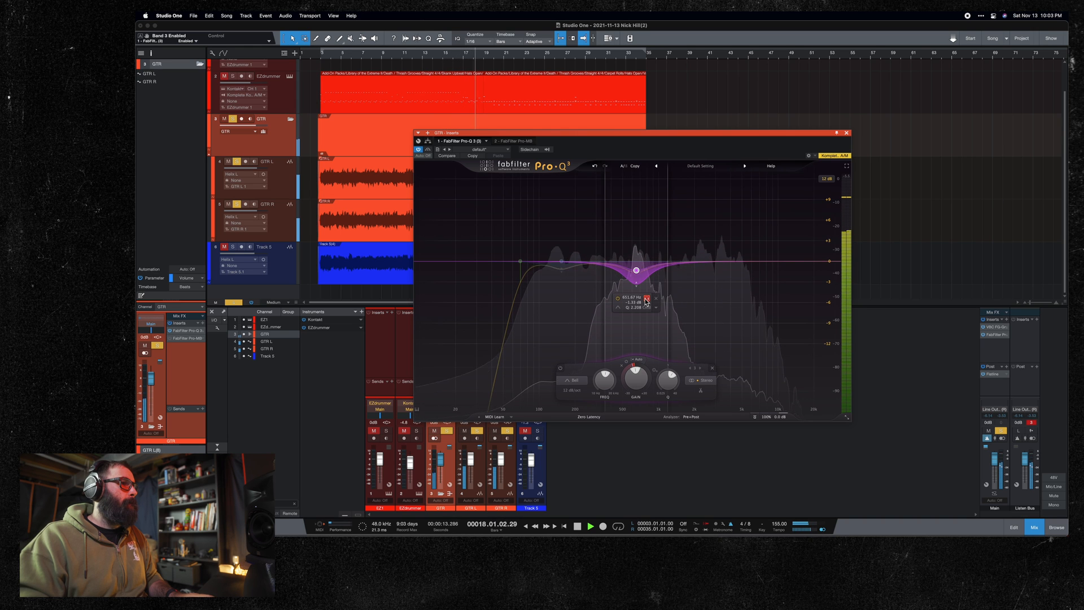
click(647, 300)
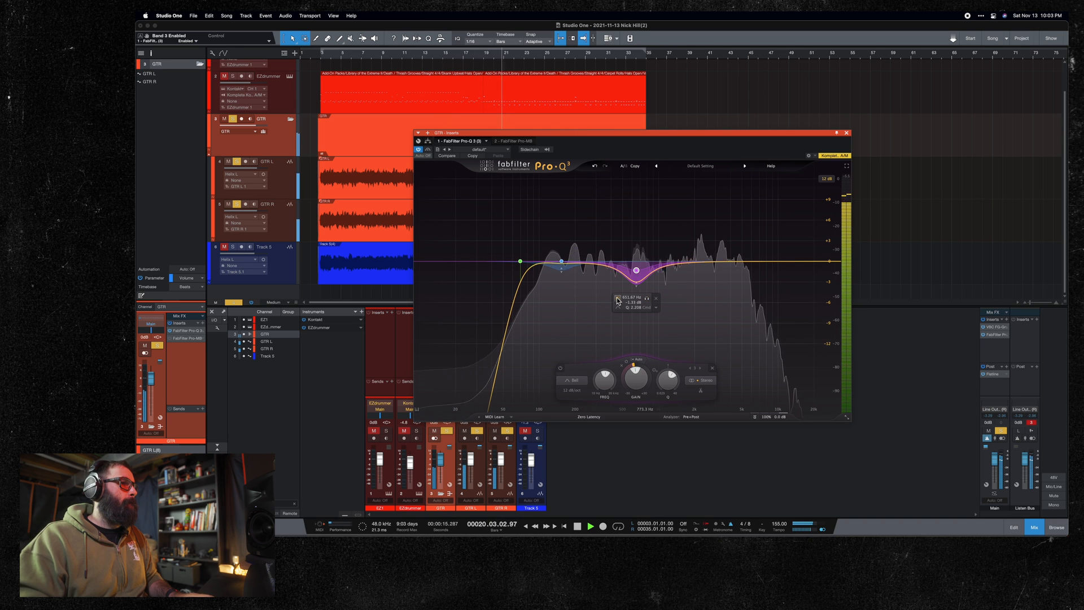
click(617, 299)
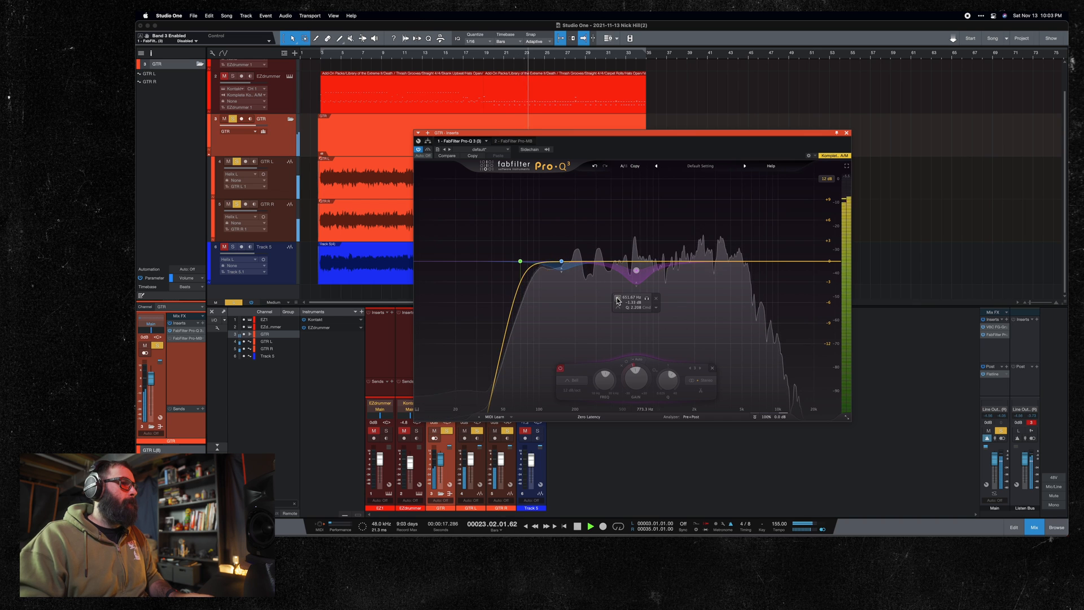
click(617, 300)
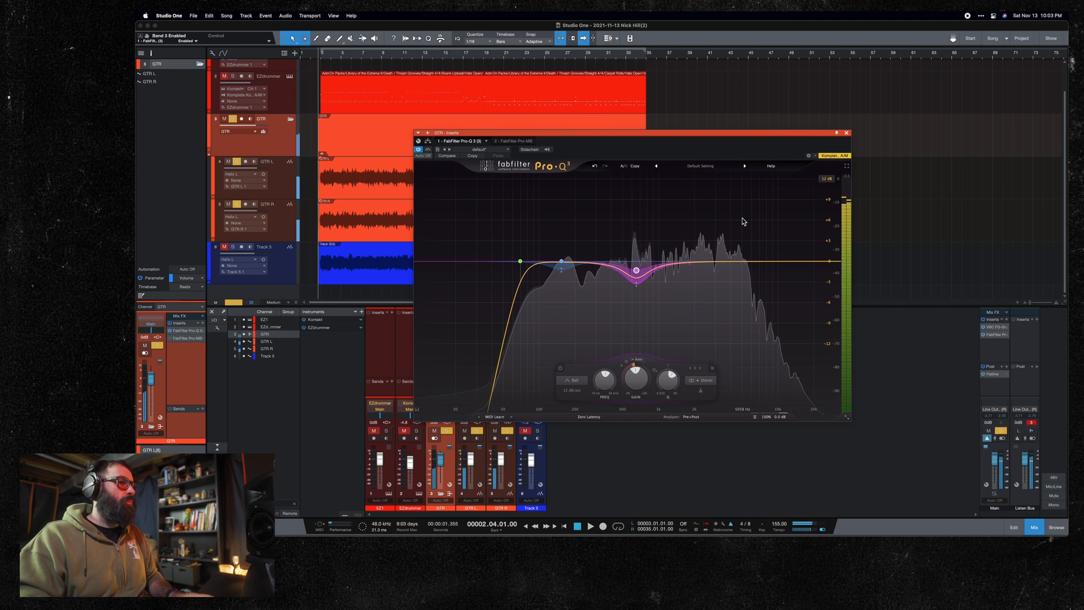
key(space)
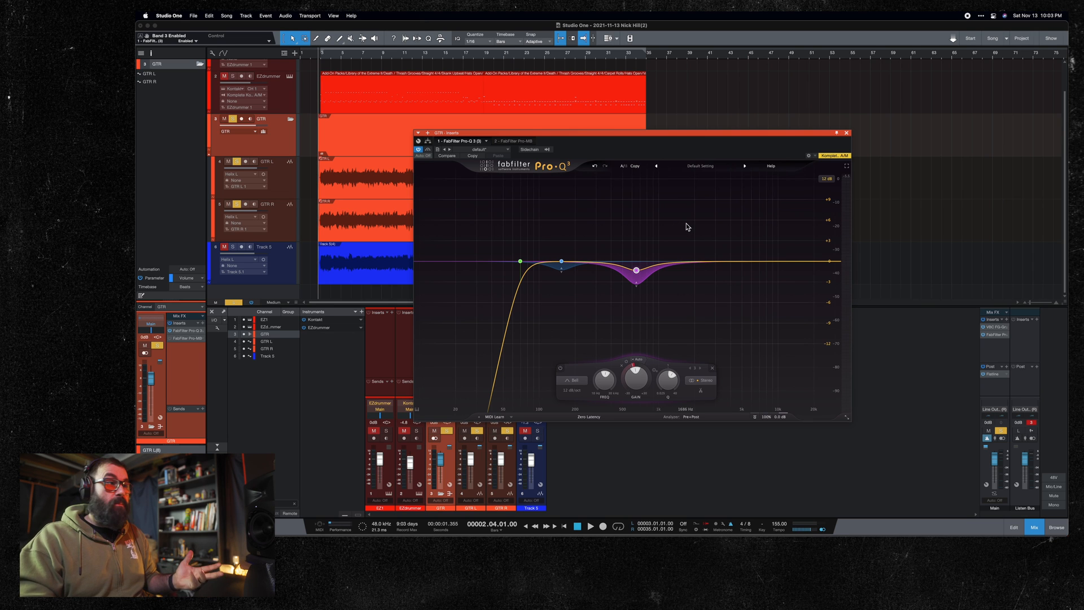
Step: Switch to Pro-MB on the GTR bus and activate it during playback
click(517, 141)
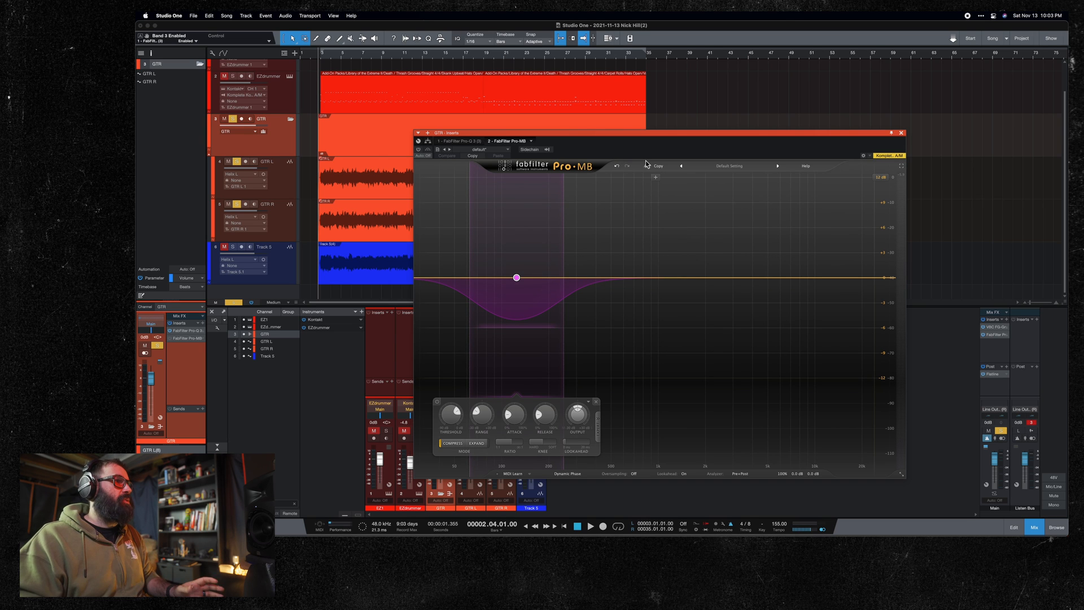
key(space)
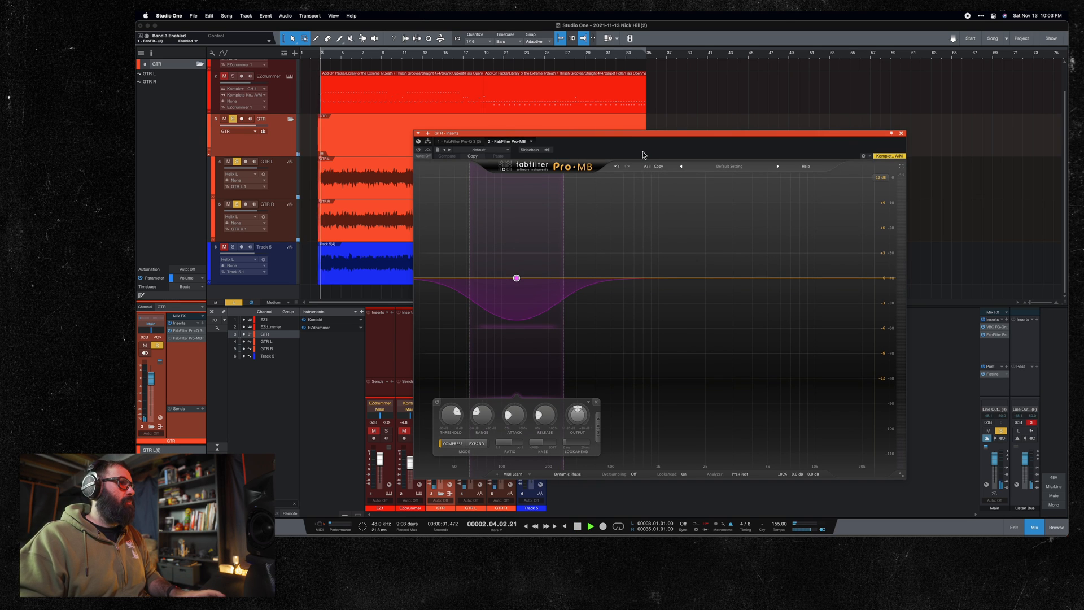
click(418, 150)
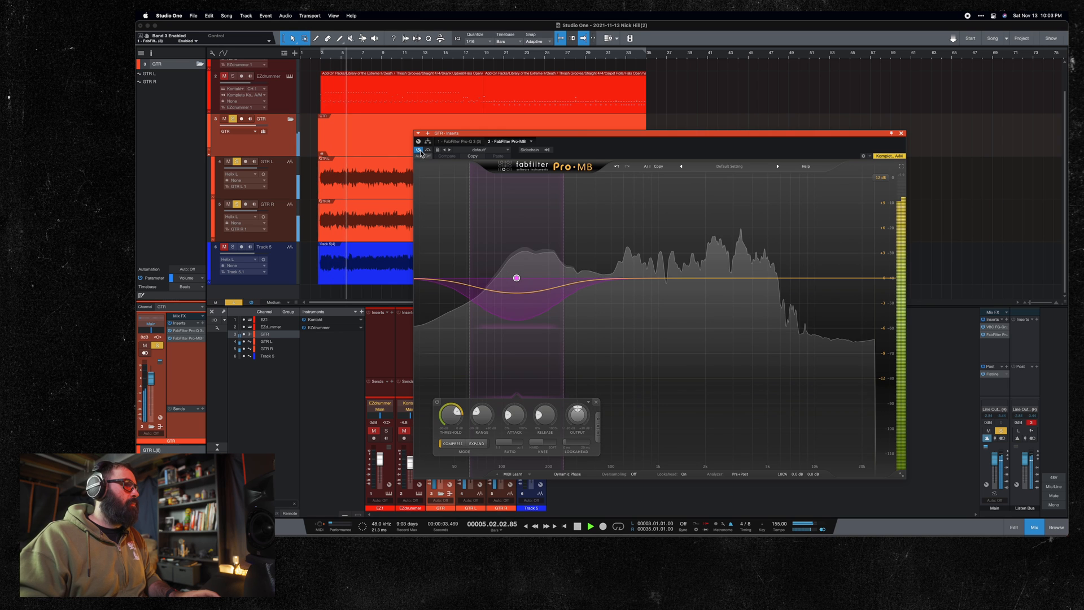
Step: Solo Pro-MB's band 1, set its high crossover to about 272 Hz, then unsolo it and stop playback
click(476, 180)
drag(563, 218, 570, 217)
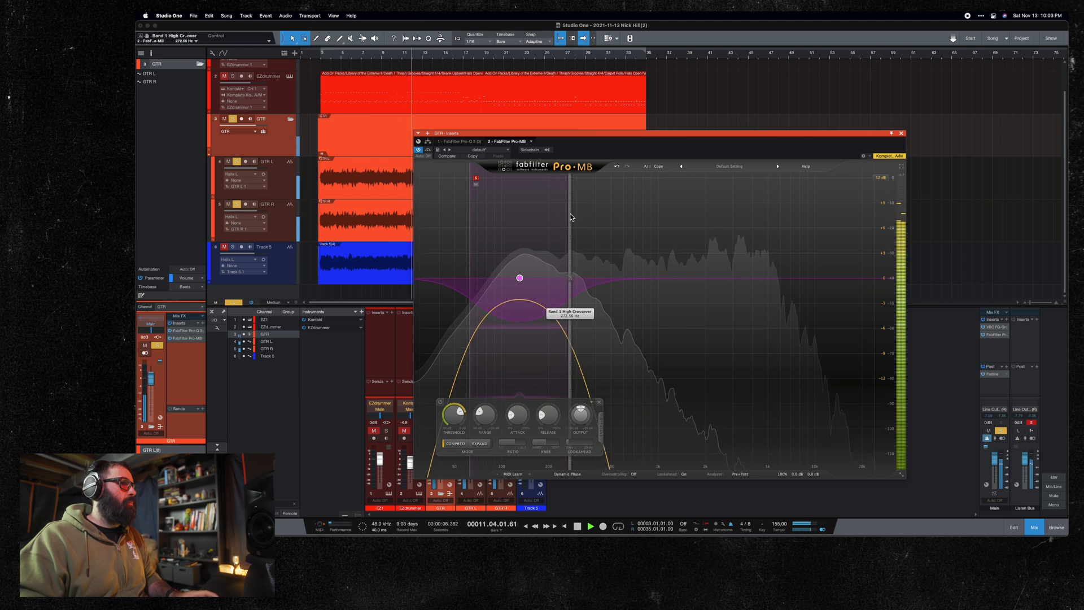
click(476, 179)
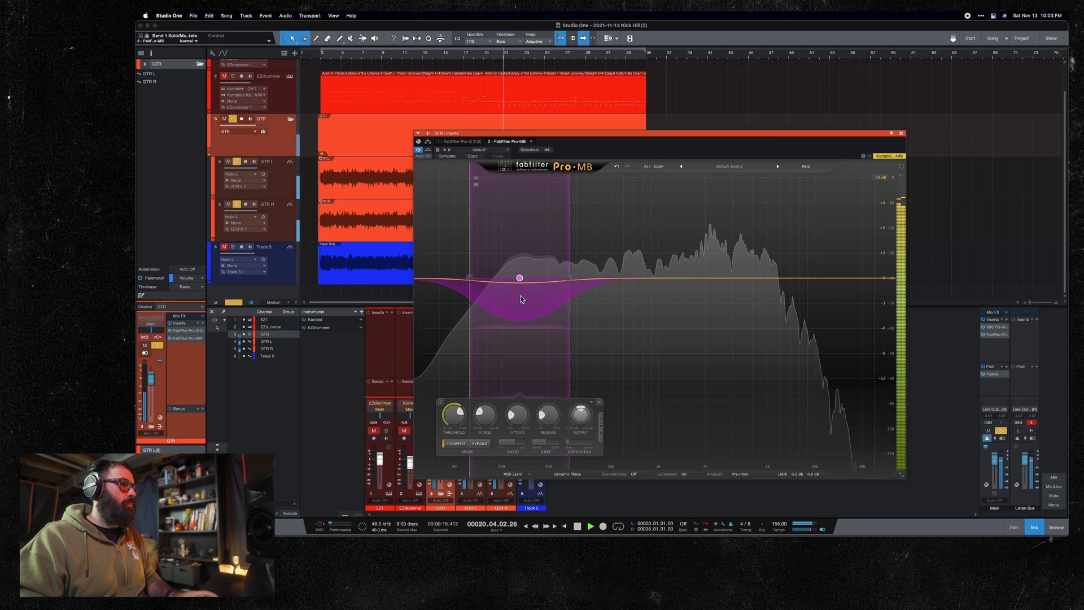
key(space)
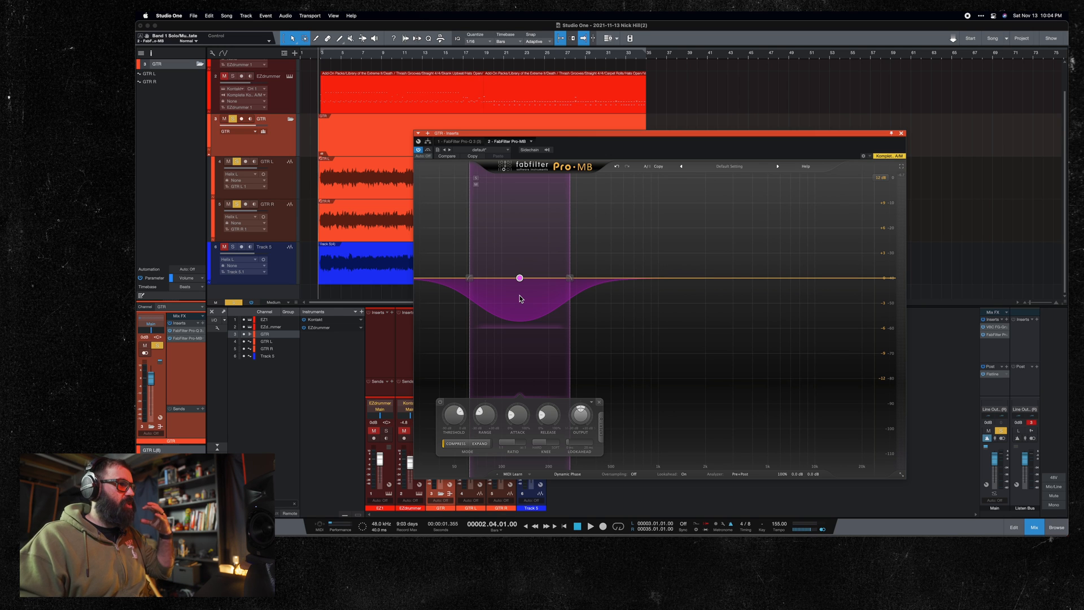
Step: Play the GTR bus and compare it with Pro-MB bypassed and active, then stop playback
key(space)
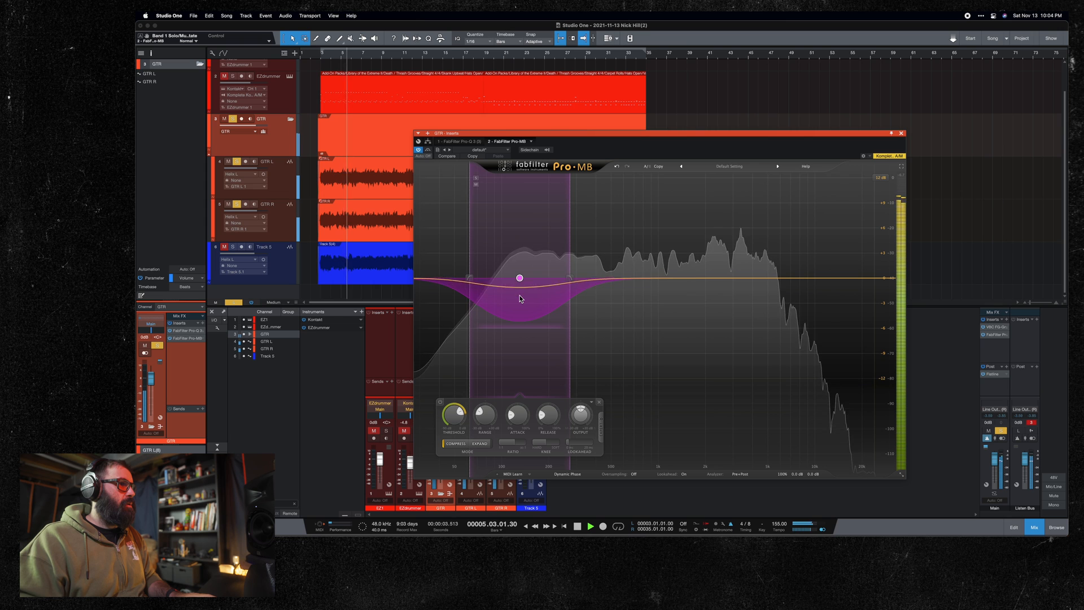
click(428, 150)
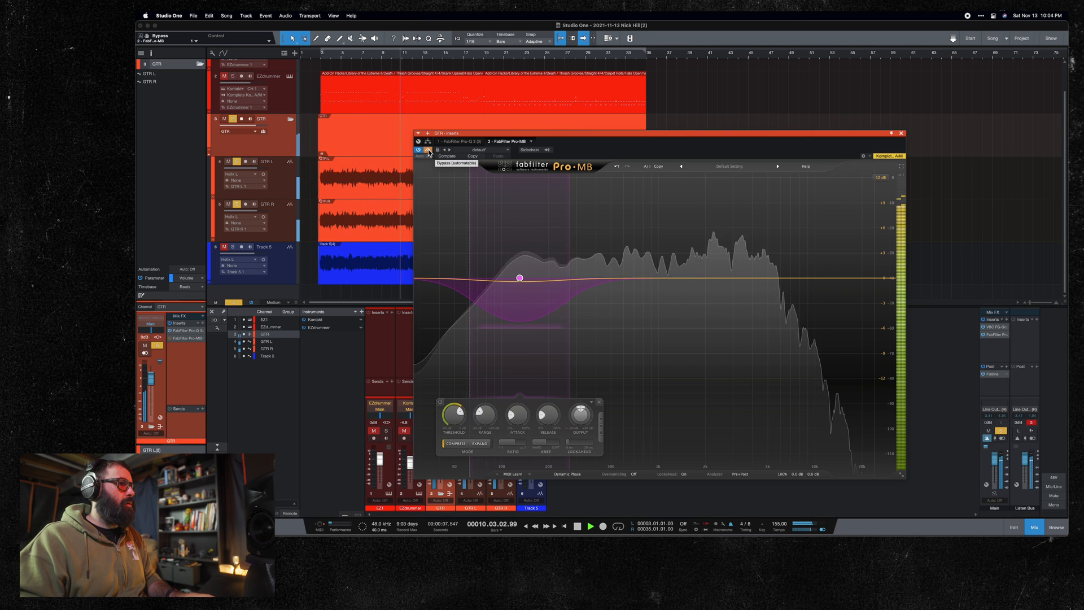
click(428, 150)
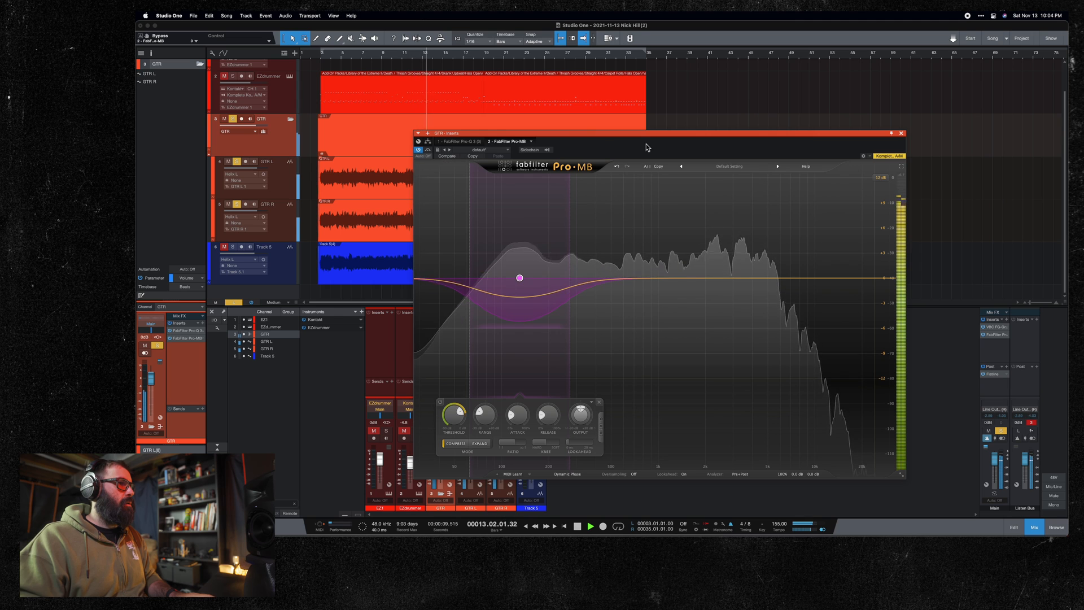
key(space)
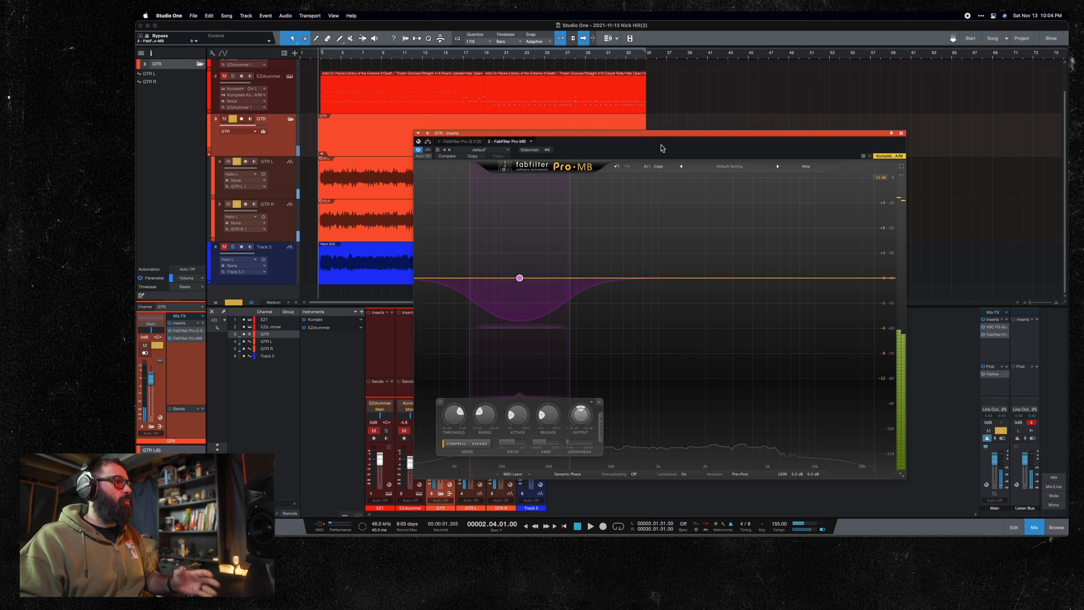
Step: Solo Track 5 alongside the guitars and compare them during playback with the GTR bus's Pro-MB bypassed and active
click(234, 248)
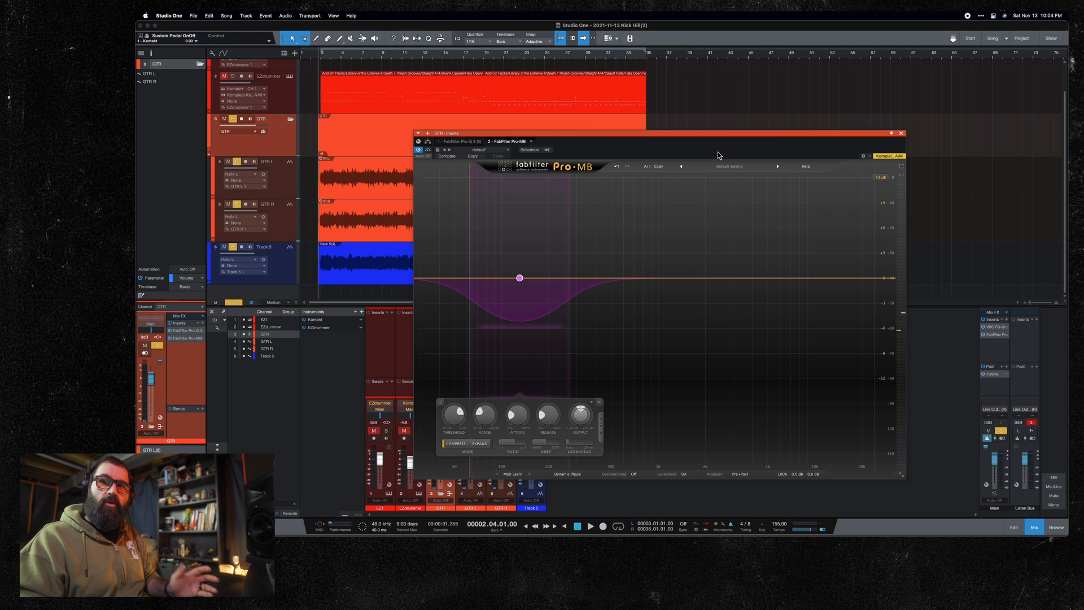
key(space)
key(space)
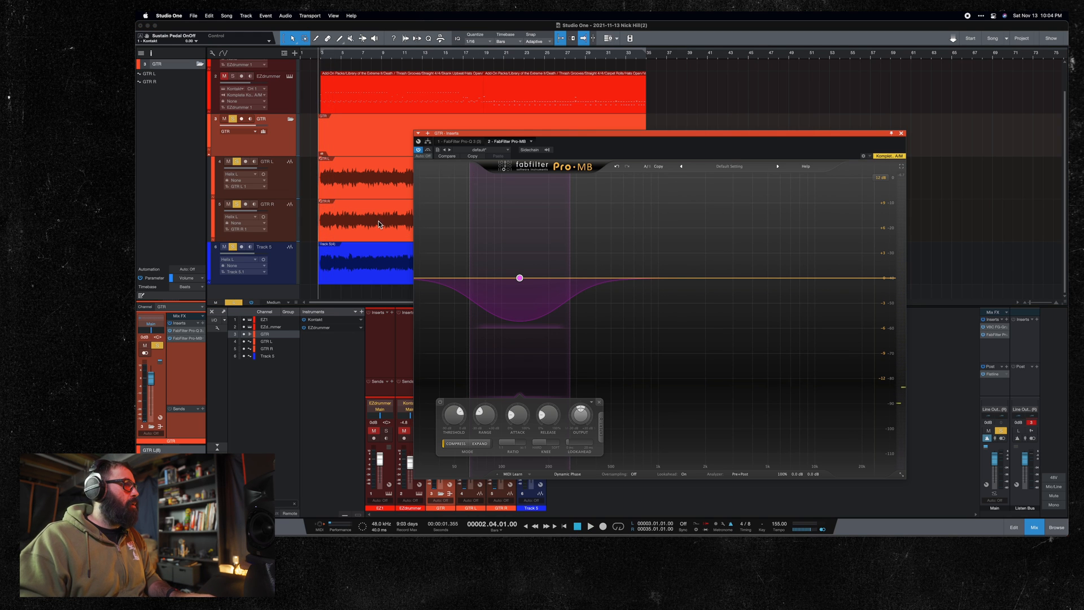
key(space)
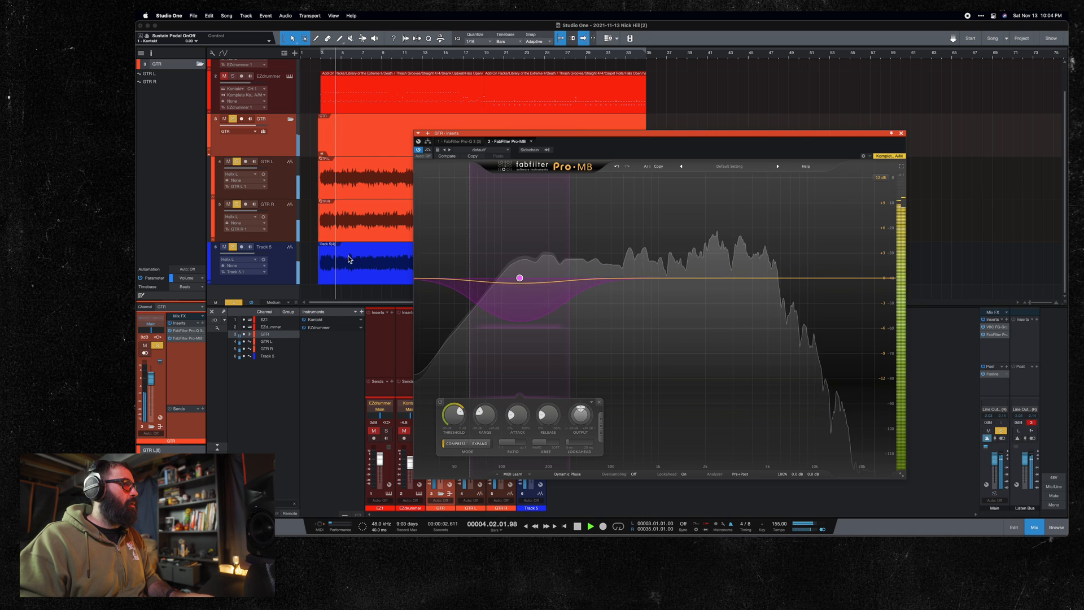
click(428, 150)
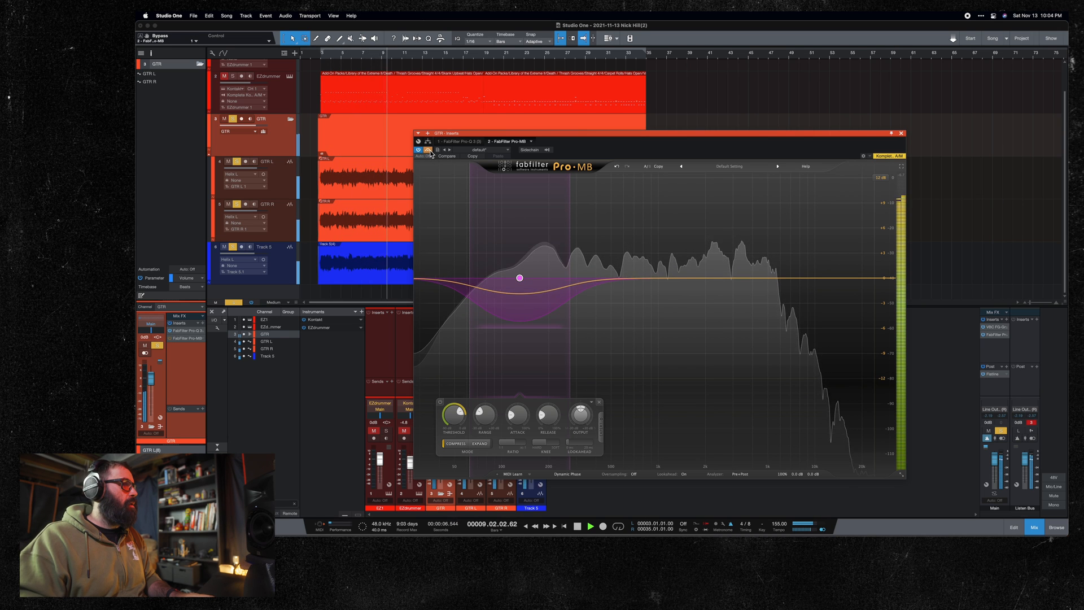
click(428, 150)
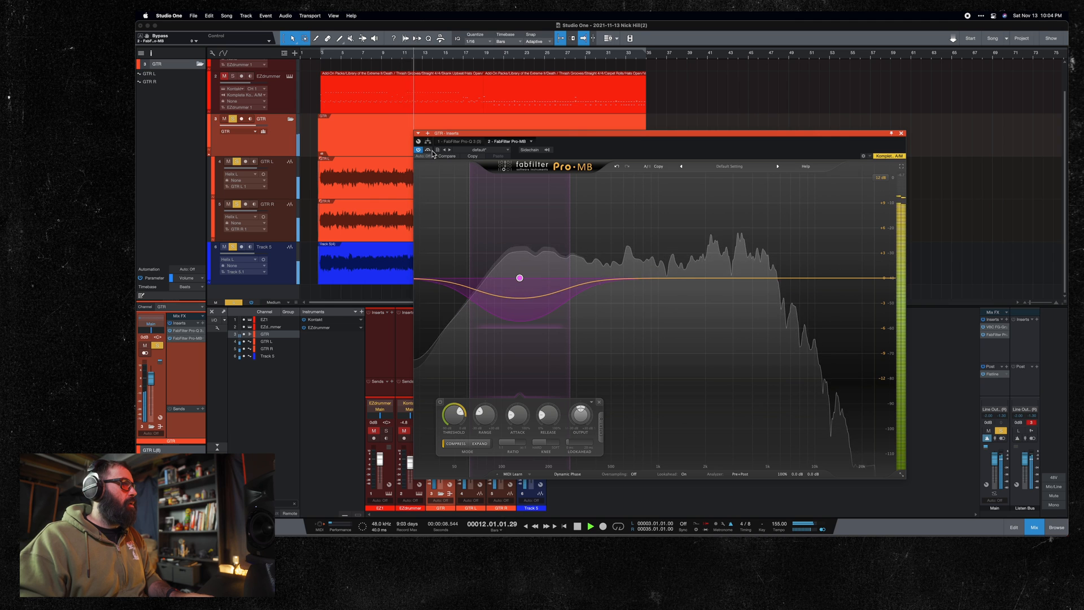
Step: Close the plug-in window and clear all track solos to hear the full mix, then stop playback
click(902, 135)
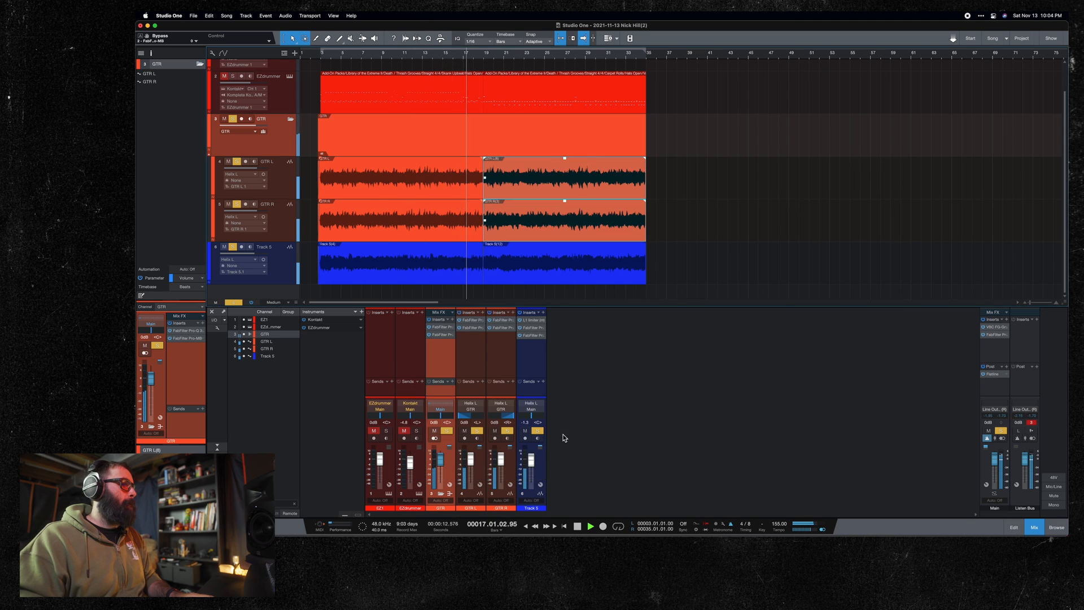
click(1001, 430)
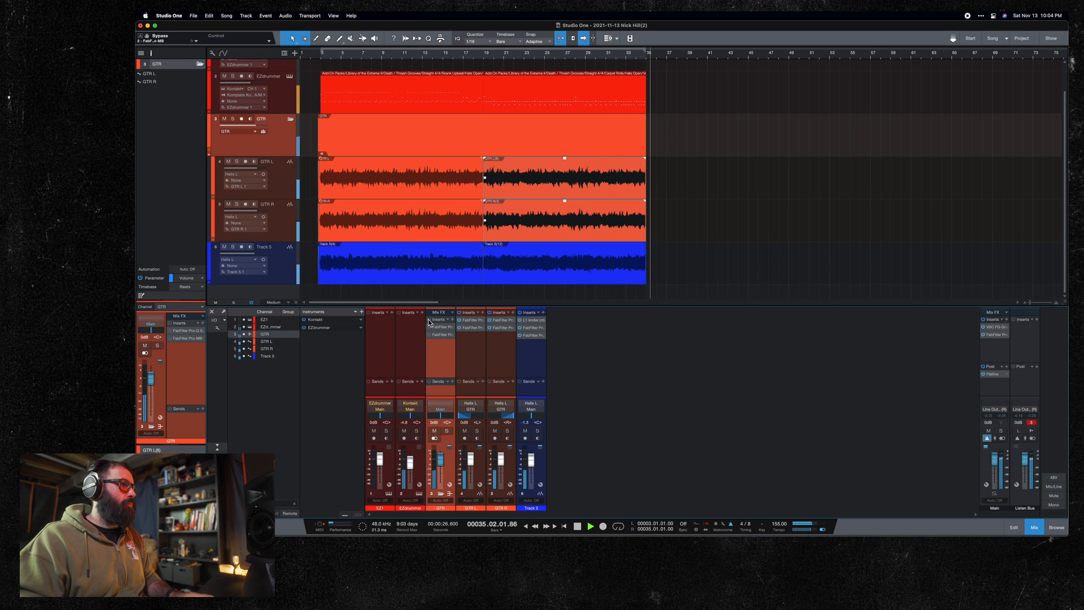
key(space)
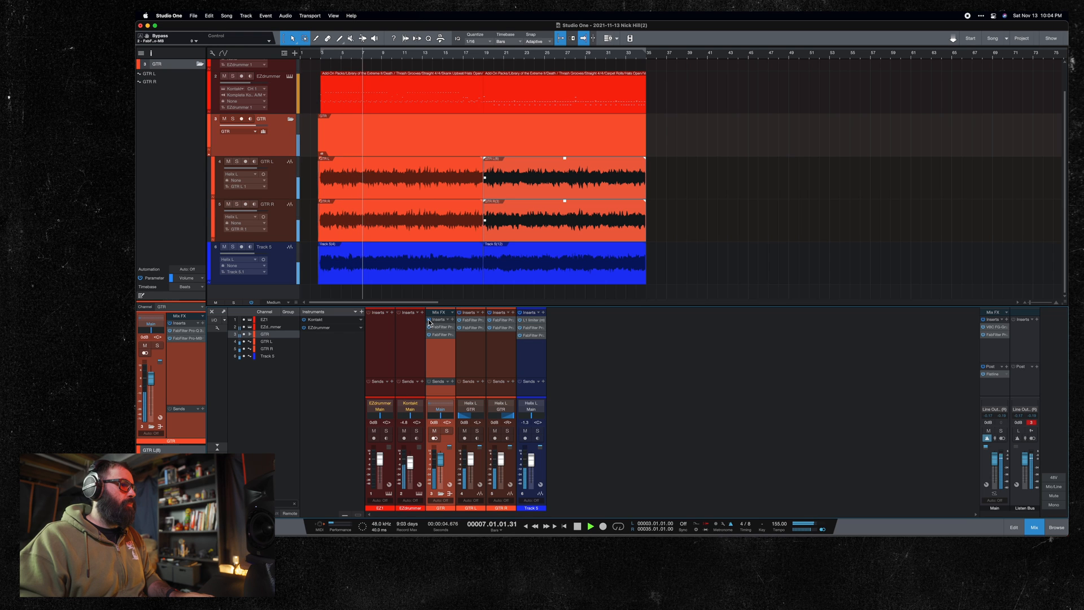
key(space)
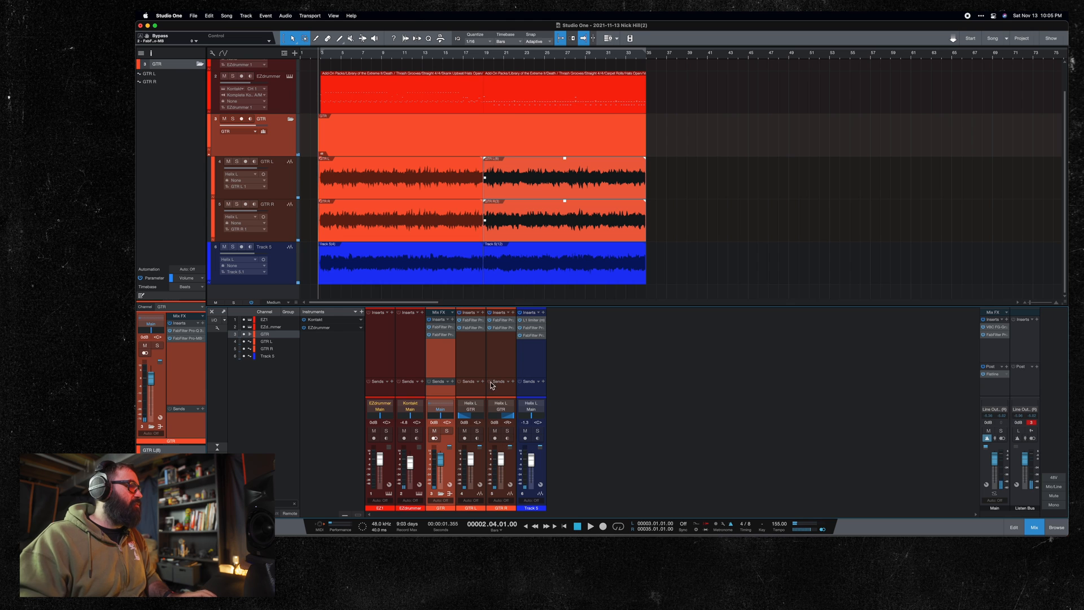
Step: Show the input controls on the console channels and set the GTR bus's input gain to 0.7 dB while playing the full mix
click(215, 321)
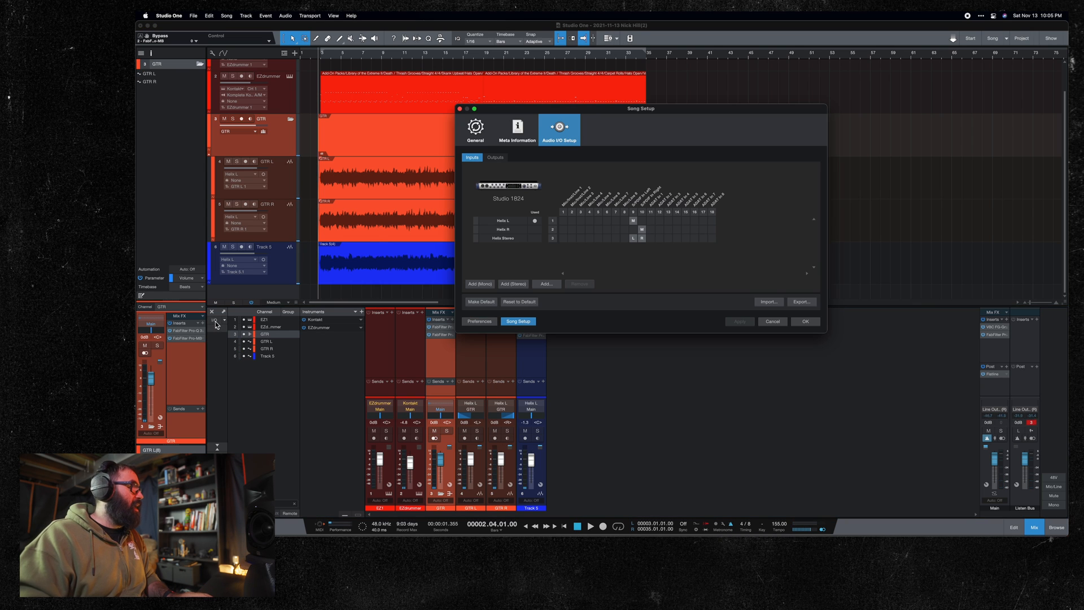
click(784, 322)
click(217, 329)
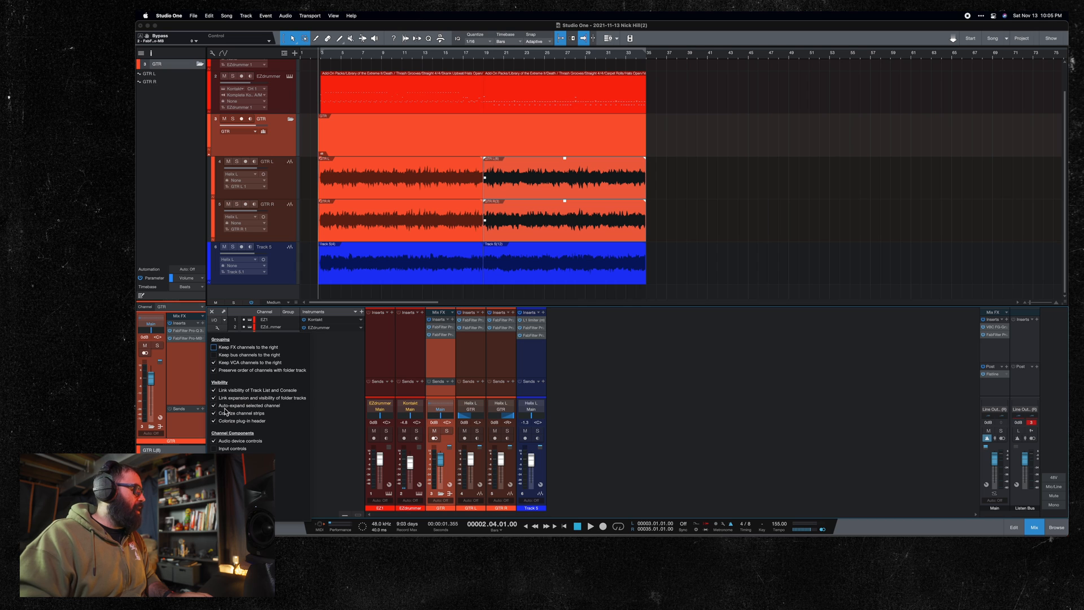
click(214, 449)
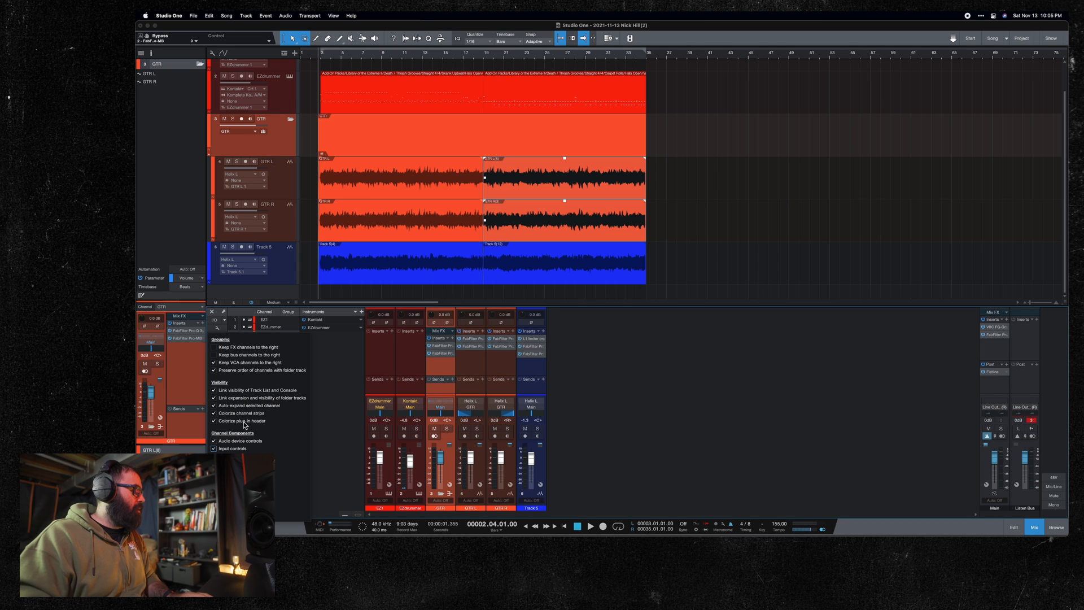
click(326, 387)
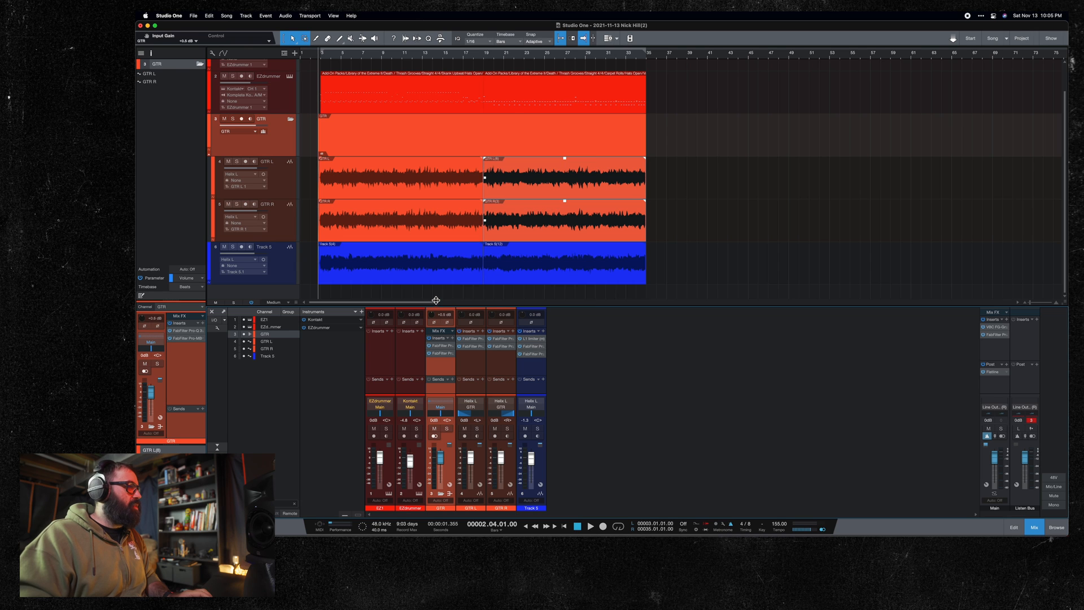
key(space)
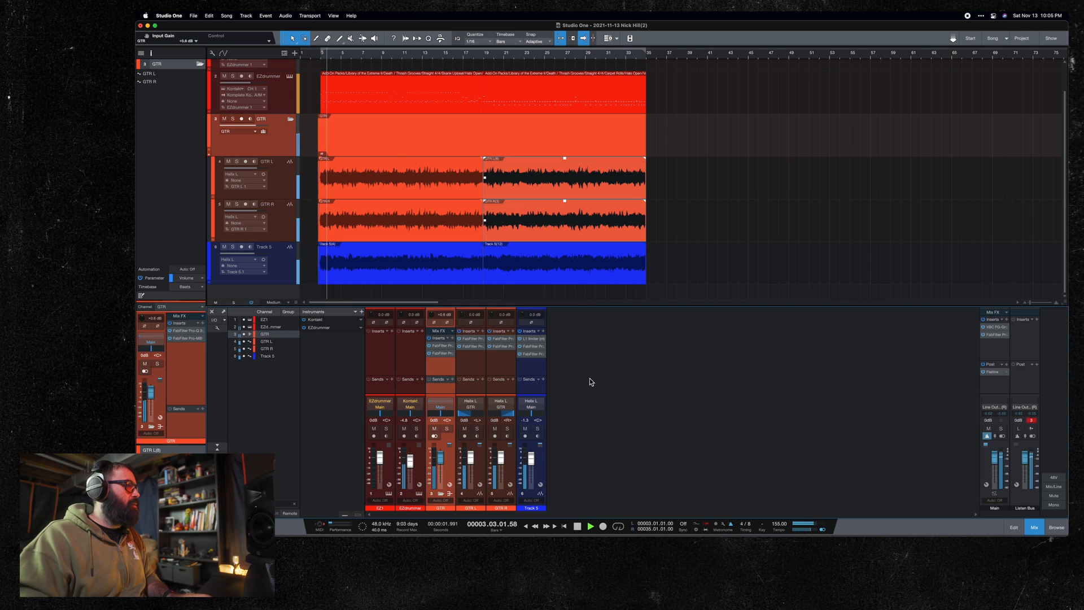
click(430, 338)
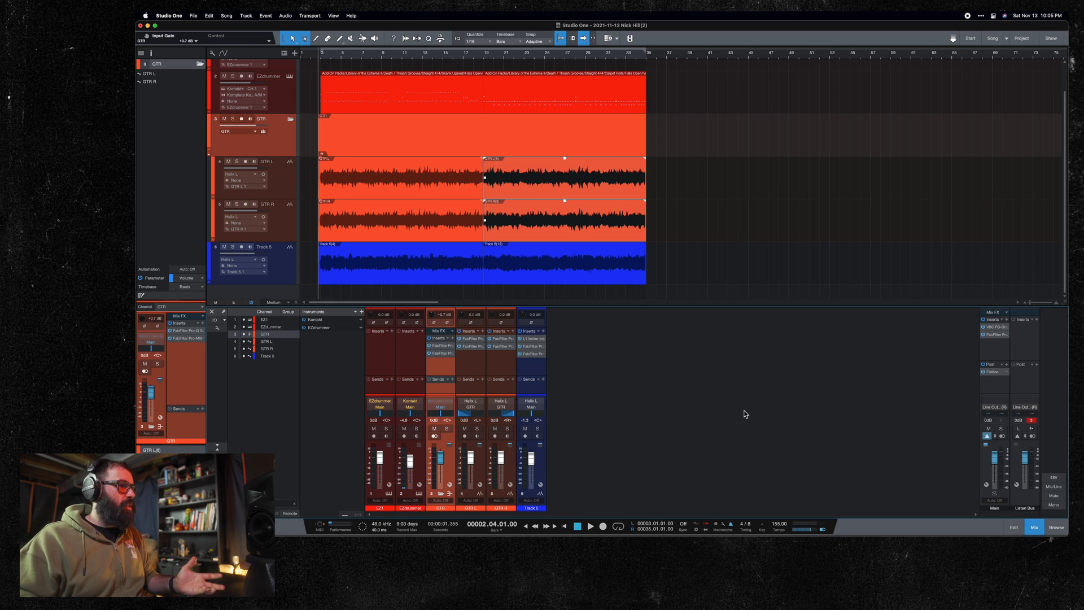
Step: Solo Track 5 and compare it during playback with its L1 Limiter active and bypassed, then stop playback
click(538, 429)
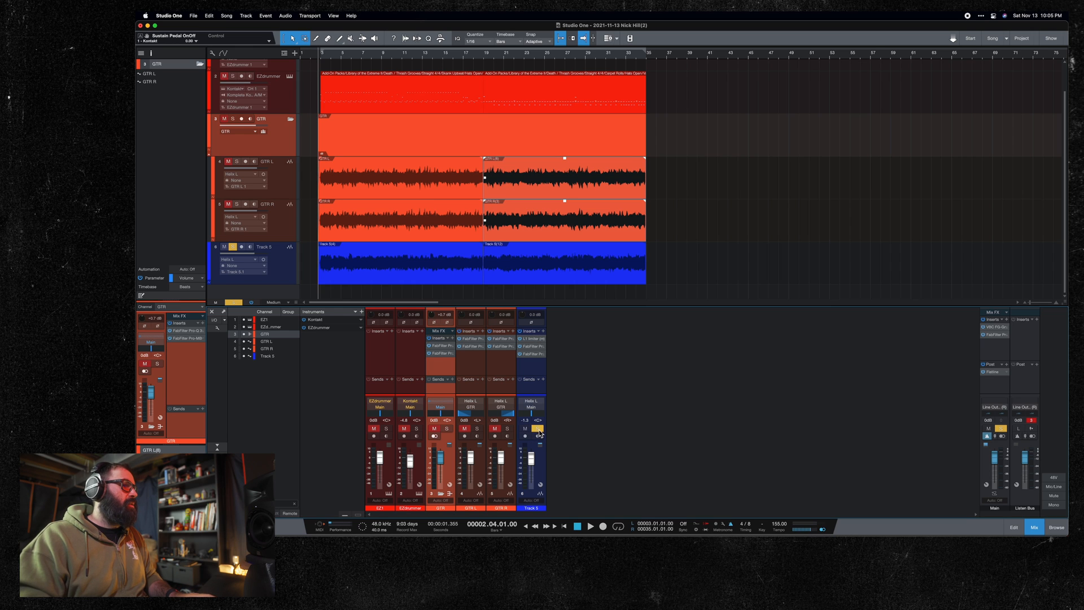
double_click(532, 340)
key(space)
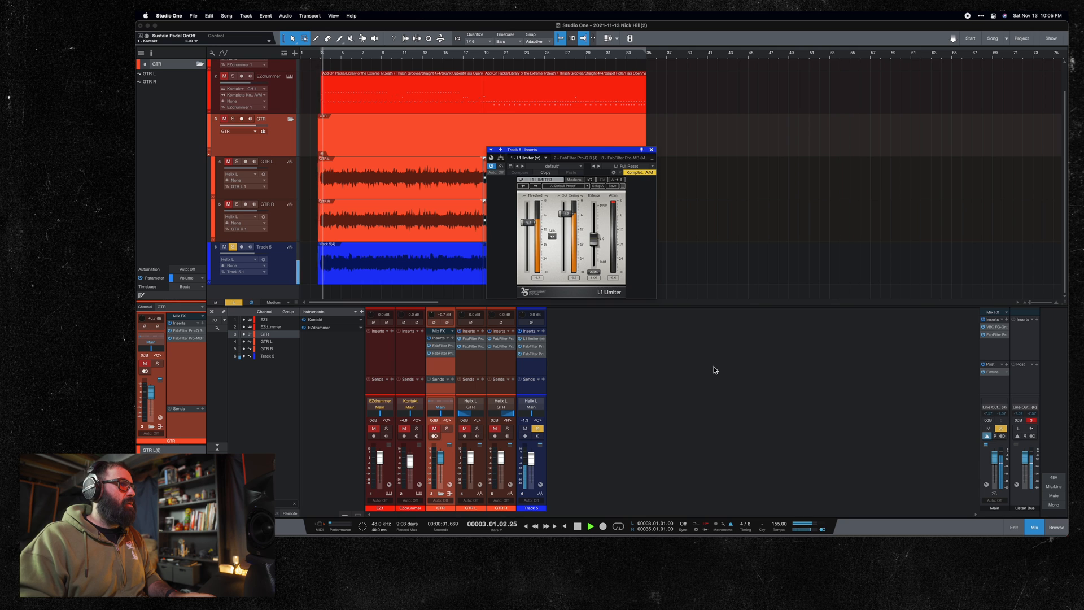
key(space)
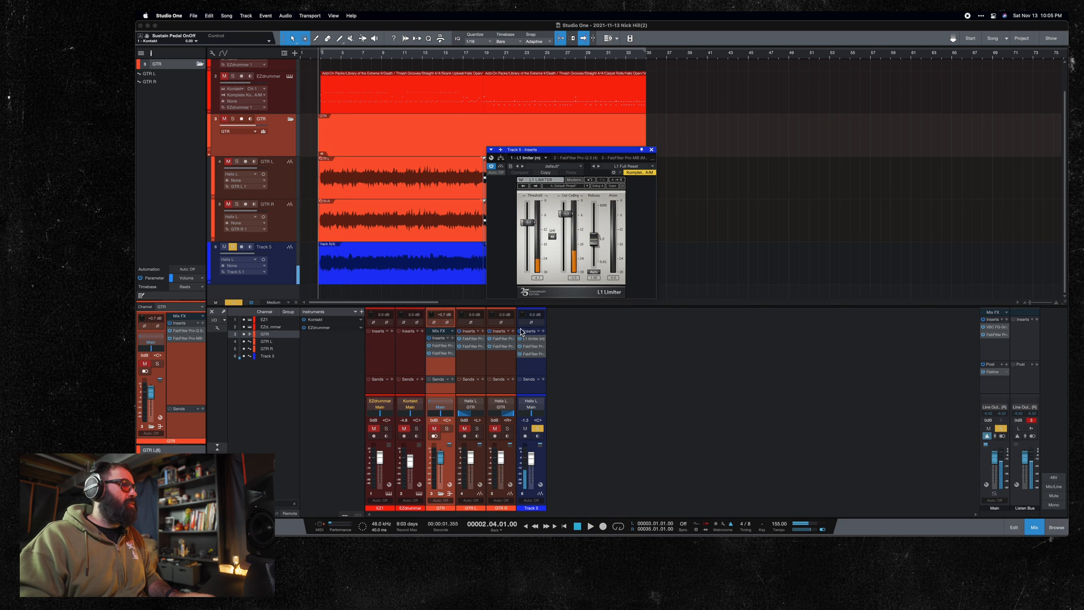
key(space)
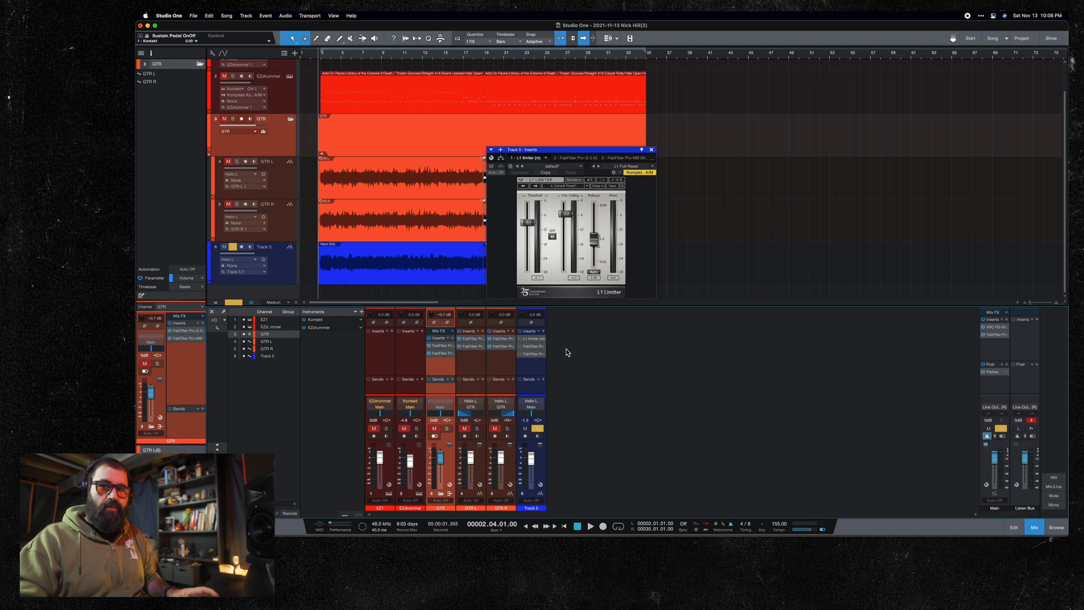
key(space)
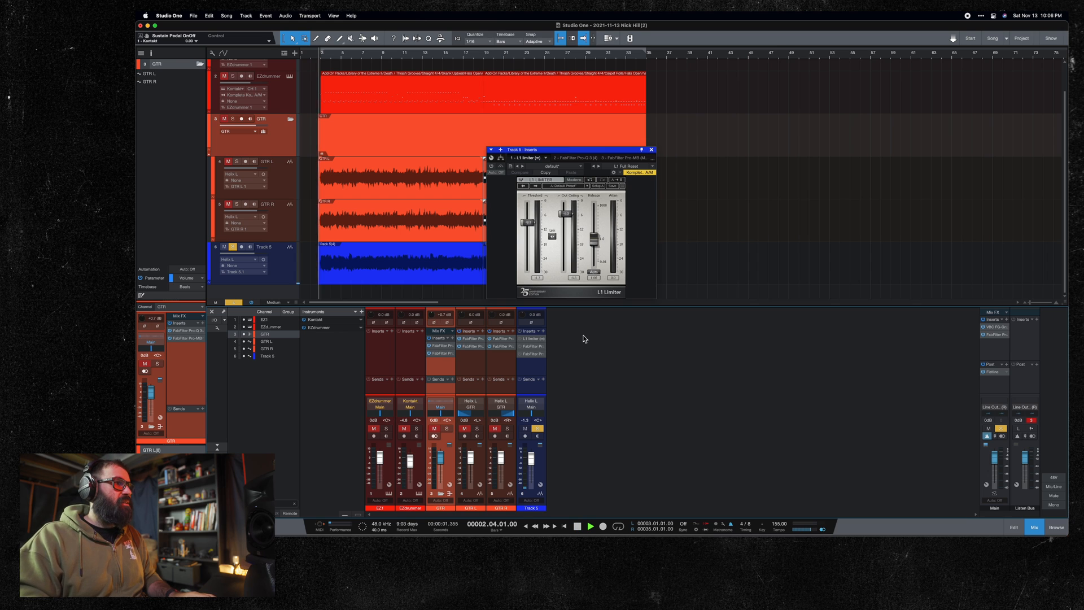
click(491, 166)
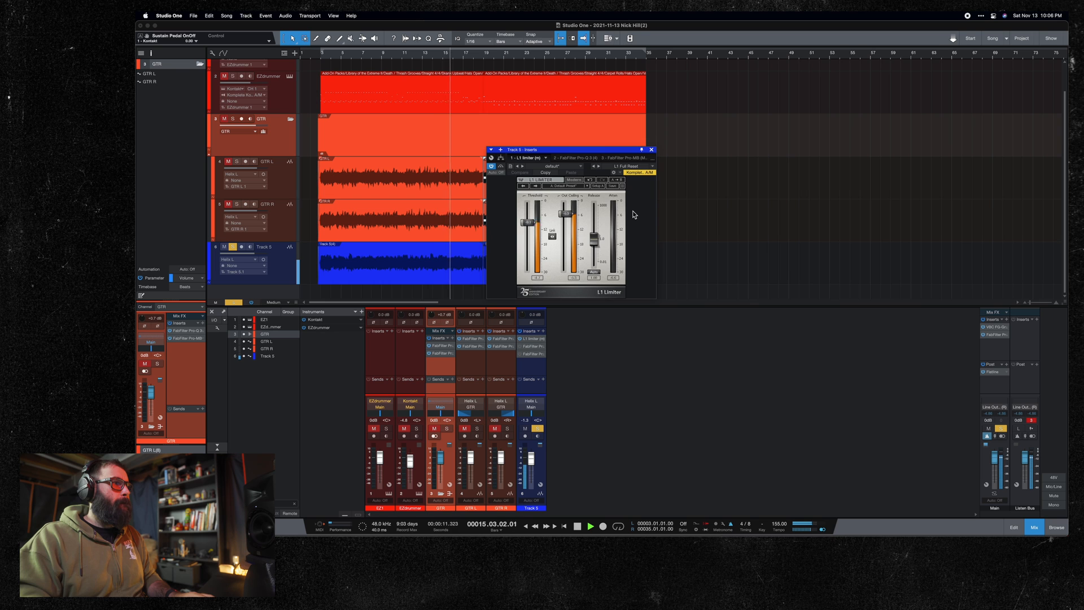
key(space)
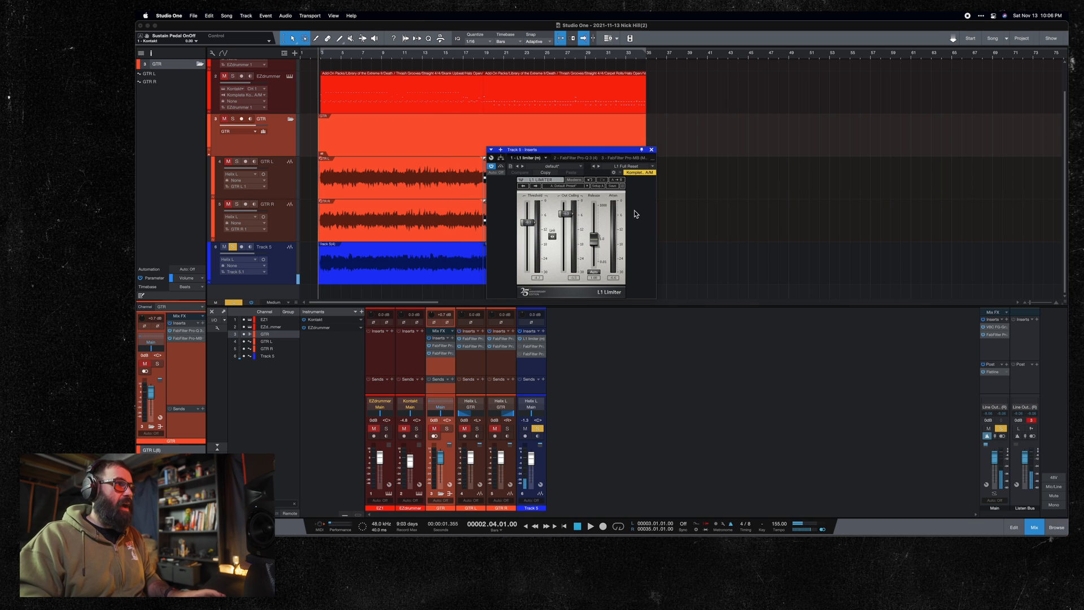
Step: Show Track 5's Pro-Q 3, move its window clear of the mixer, and compare playback with the EQ bypassed and active
click(574, 158)
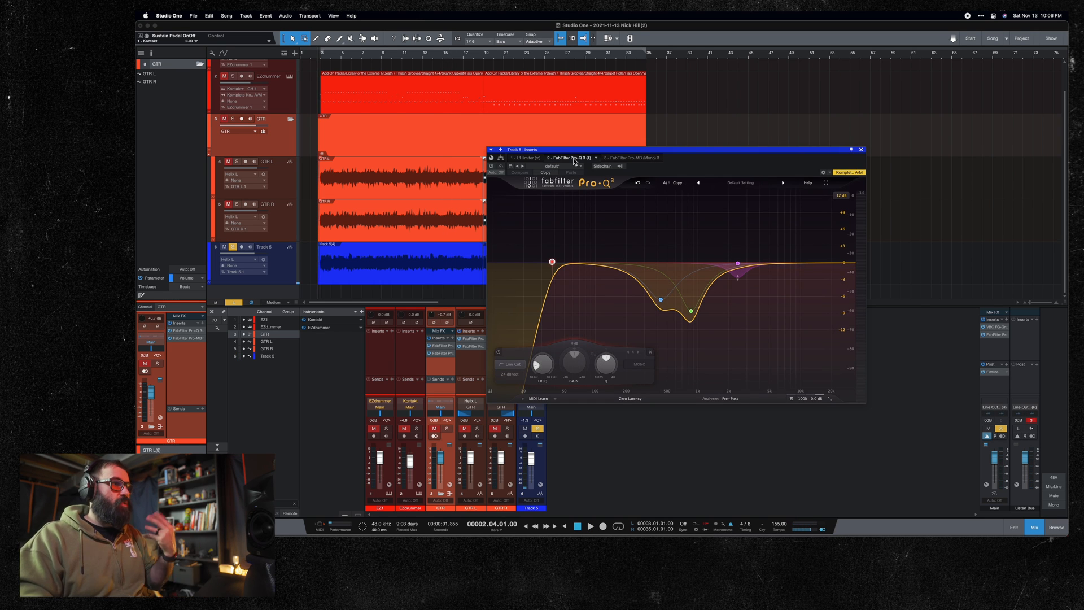
drag(727, 159, 741, 134)
key(space)
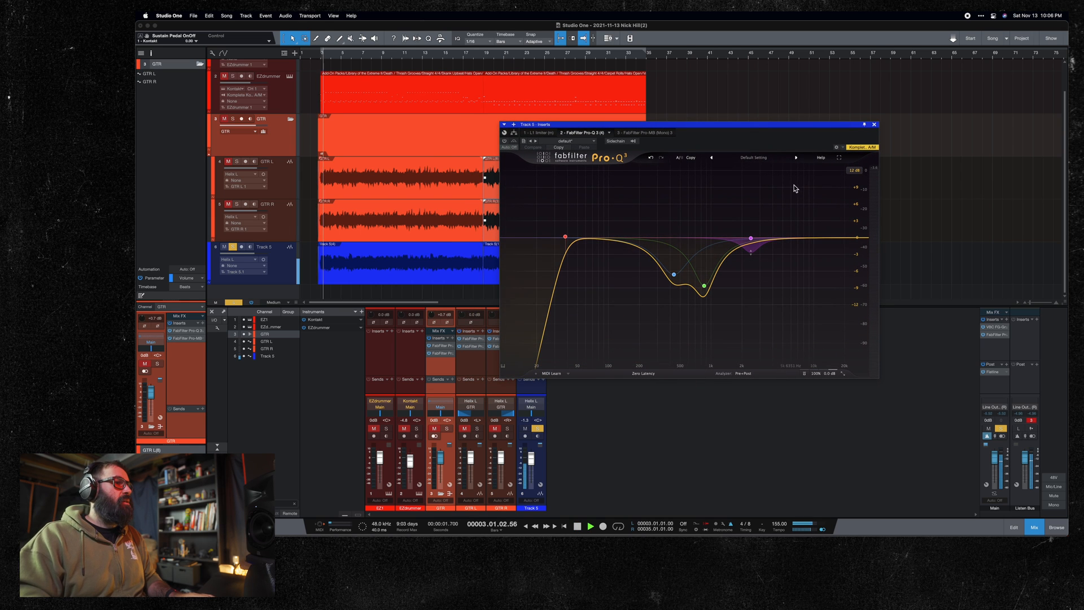
click(505, 141)
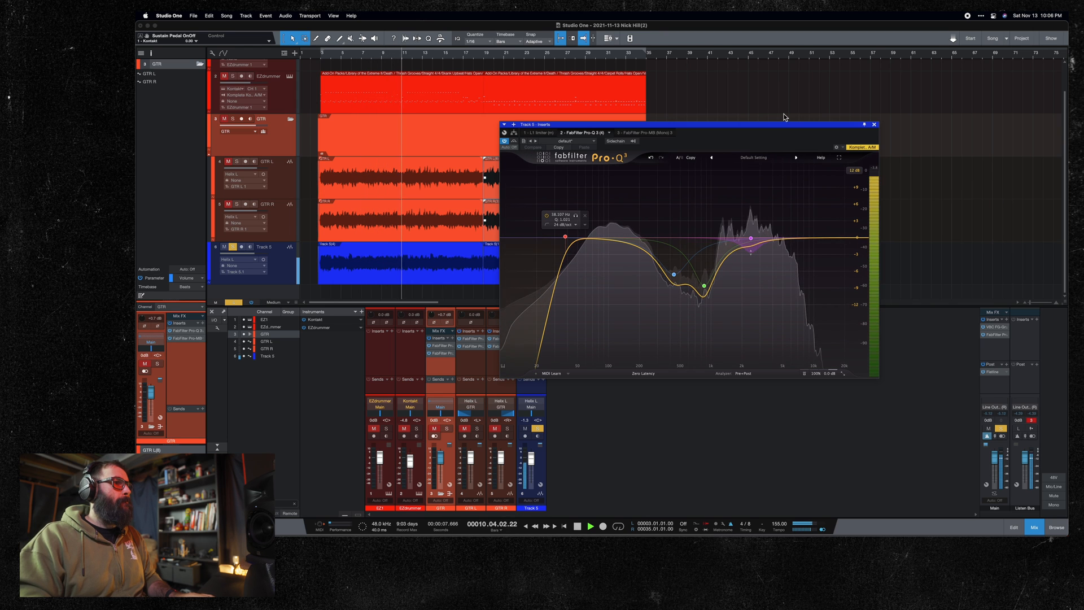
key(space)
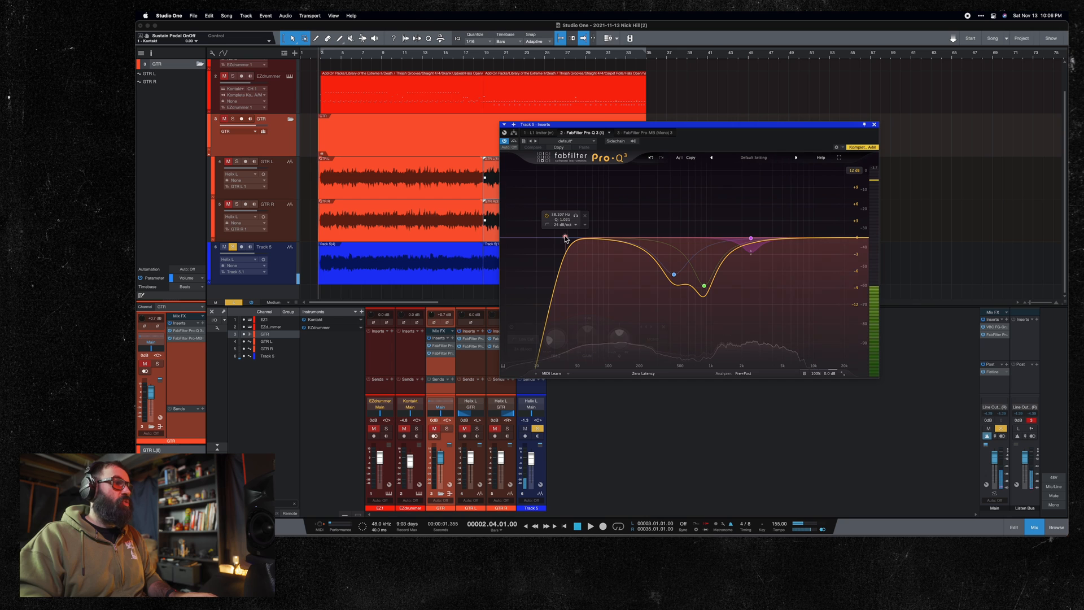
Step: Select the low-cut band in Track 5's Pro-Q 3 and audition the low frequencies it removes during playback
click(565, 238)
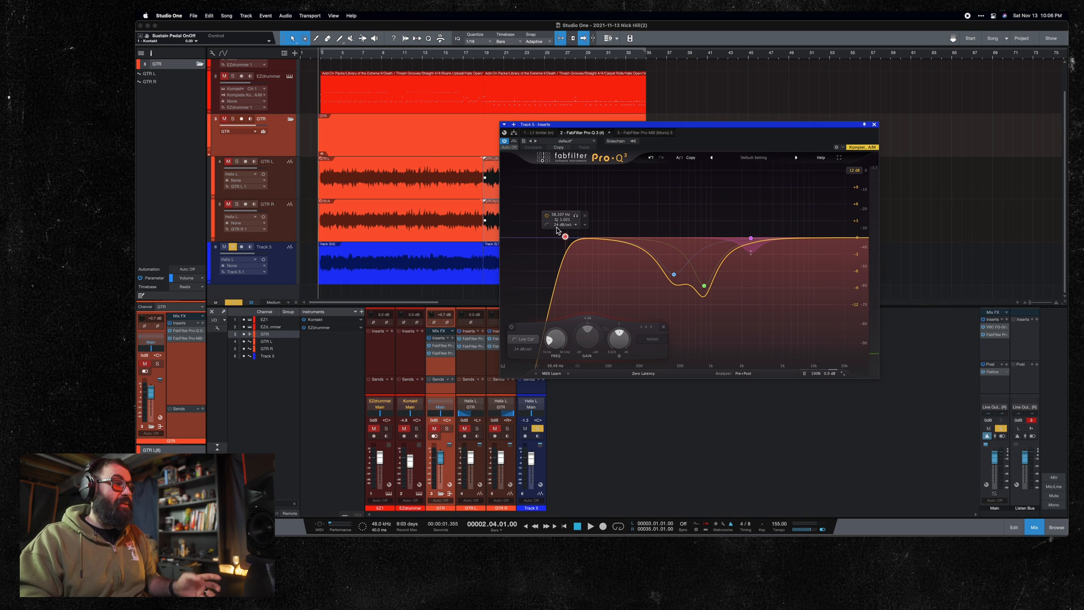
key(space)
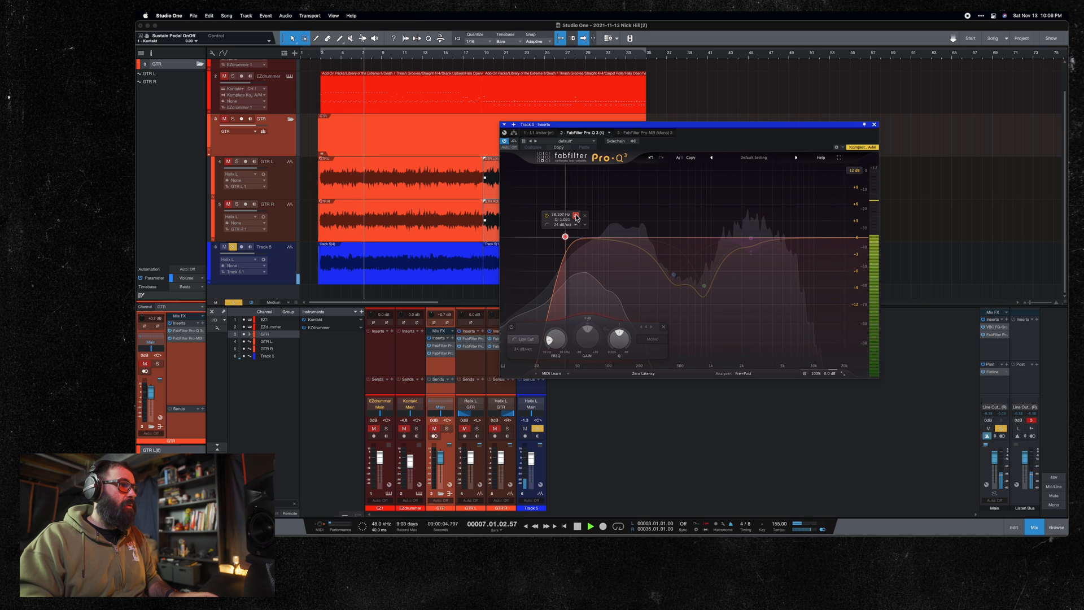
key(space)
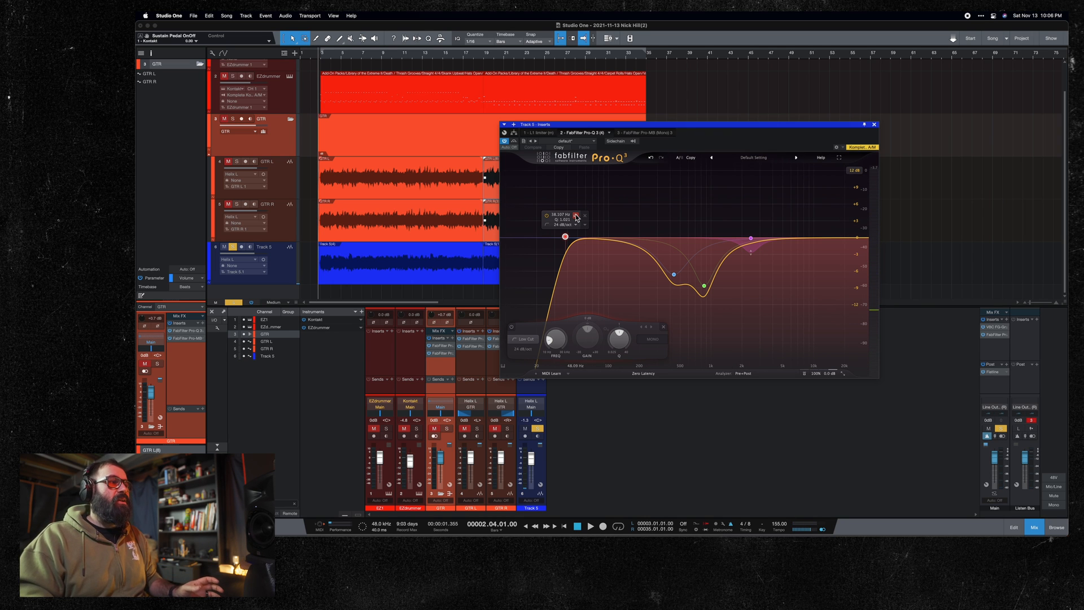
key(space)
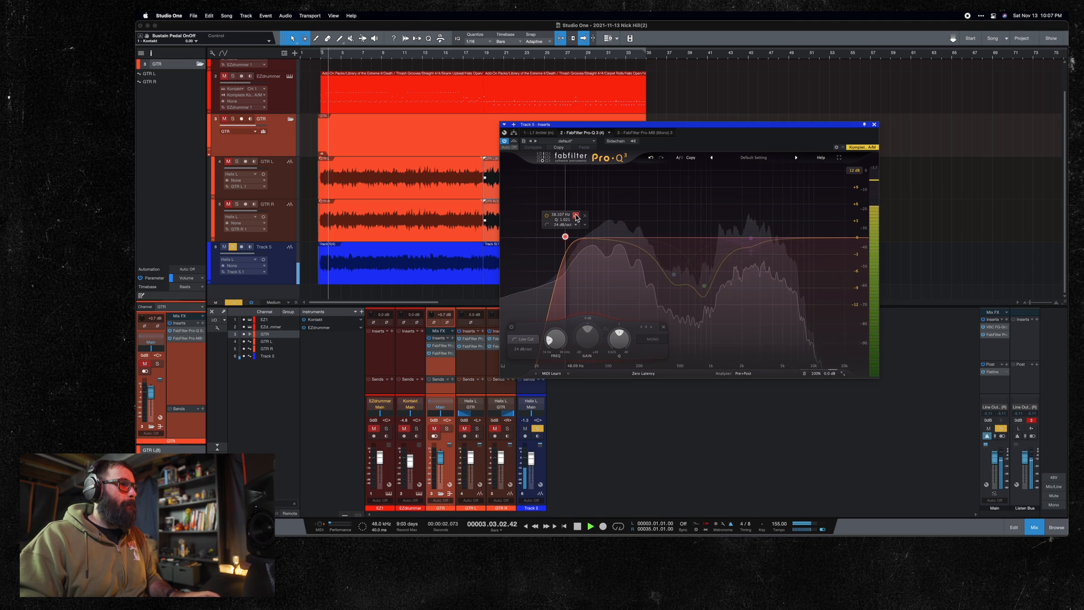
click(576, 217)
Step: Audition each of Pro-Q 3's two midrange cut bands on its own while playing Track 5
key(space)
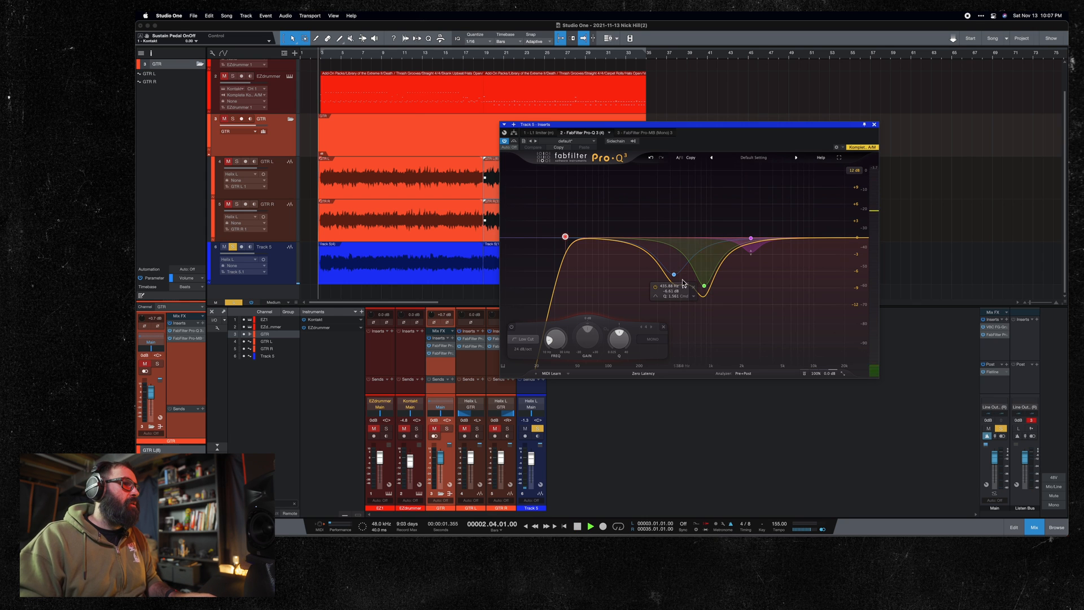
key(space)
click(684, 288)
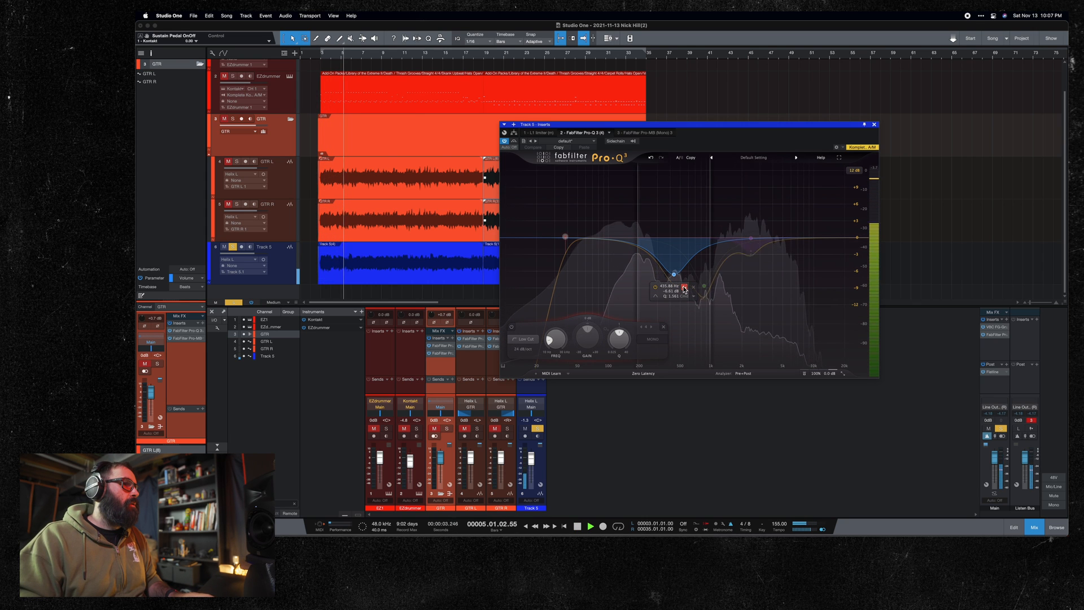
key(space)
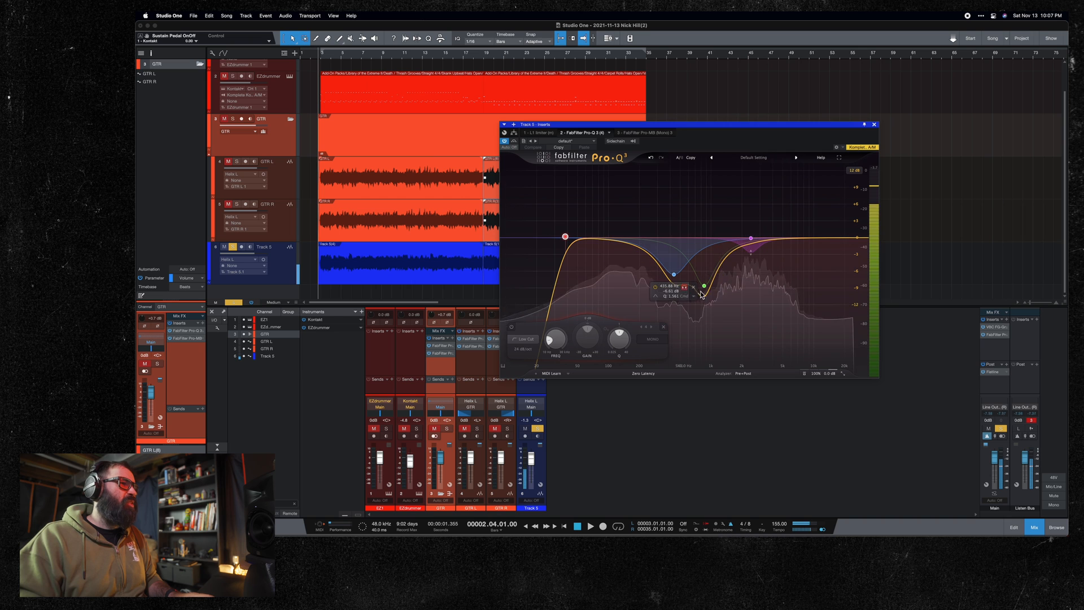
click(714, 298)
key(space)
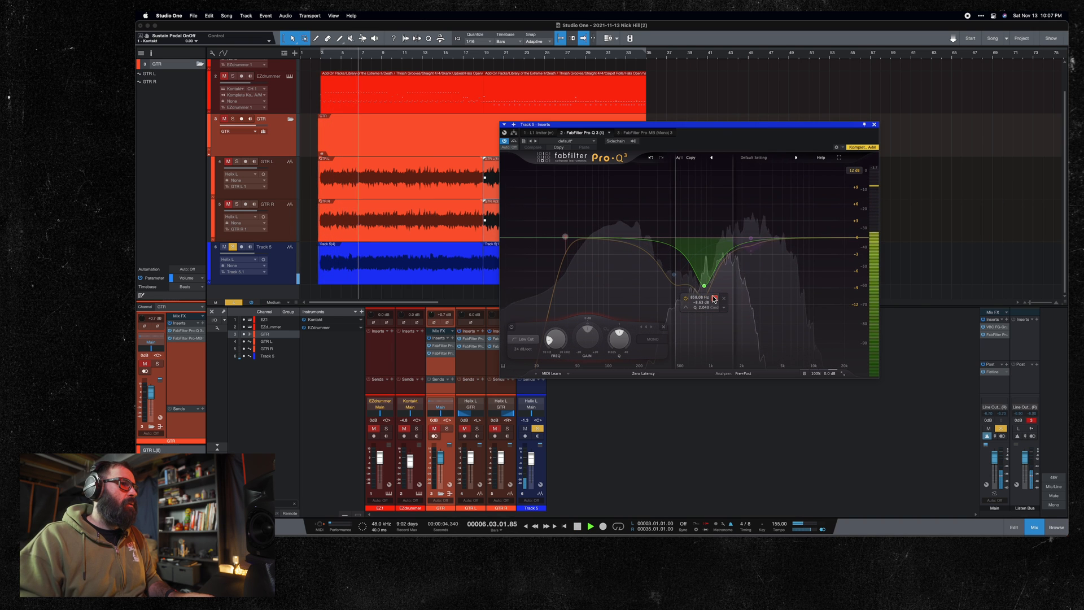
key(space)
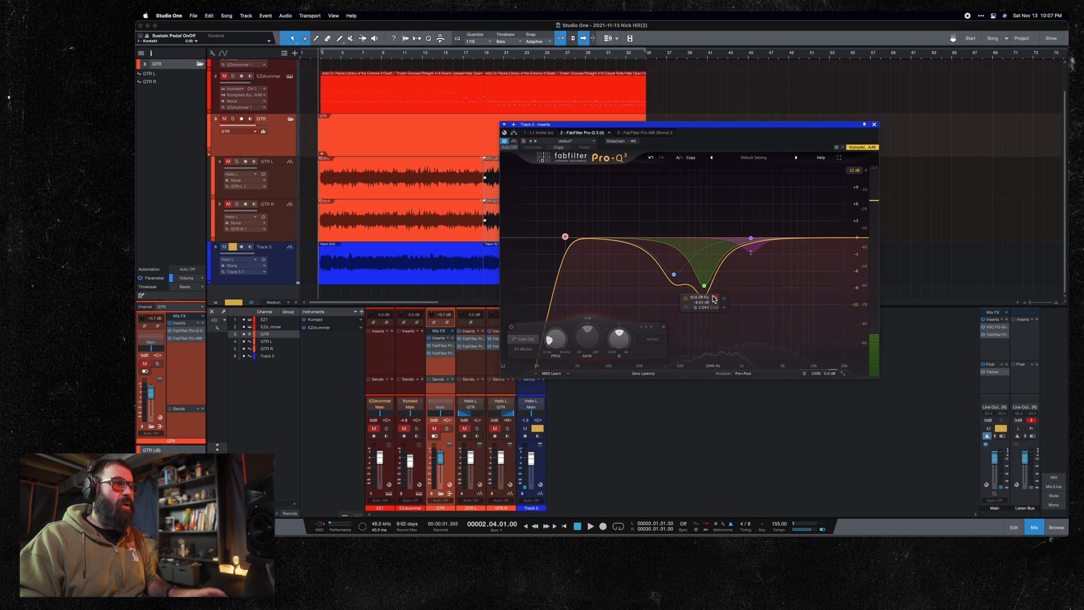
key(space)
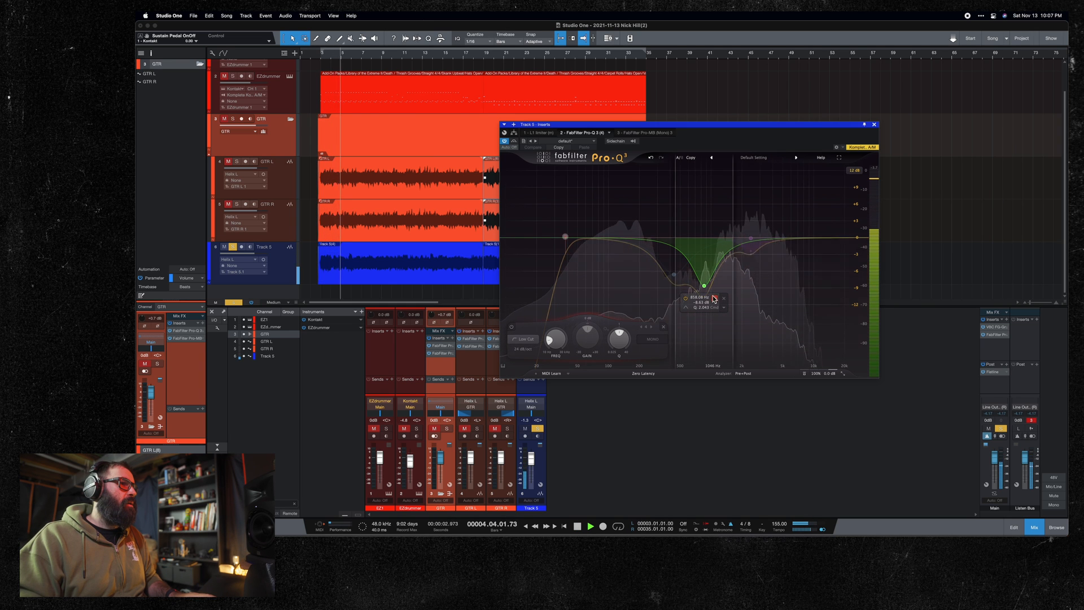
Step: Compare Track 5 during playback with both midrange cuts disabled and enabled, leave them enabled, and stop playback
click(673, 275)
key(space)
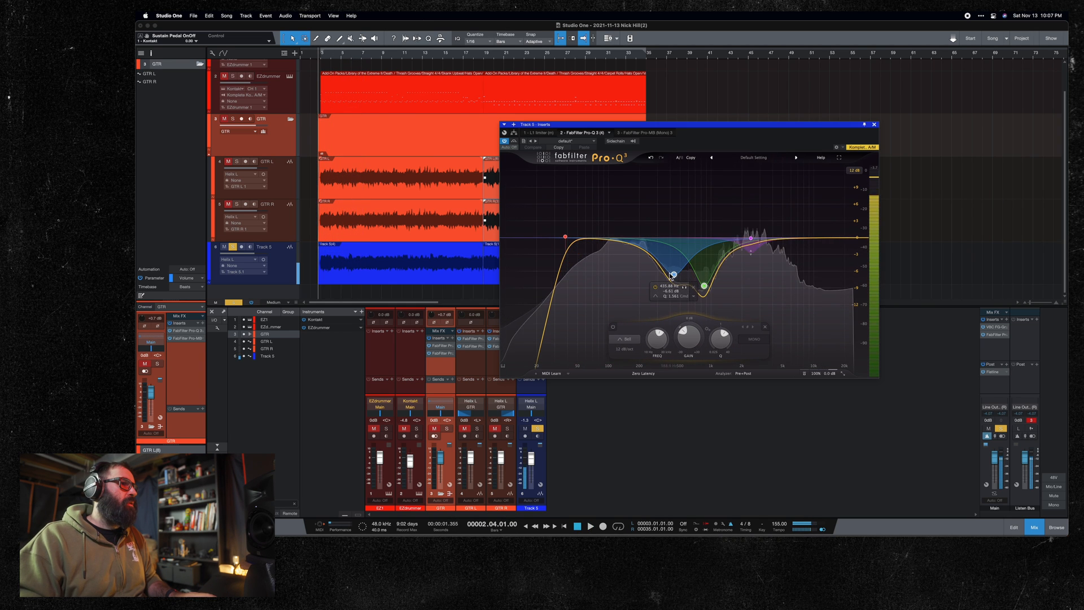
key(space)
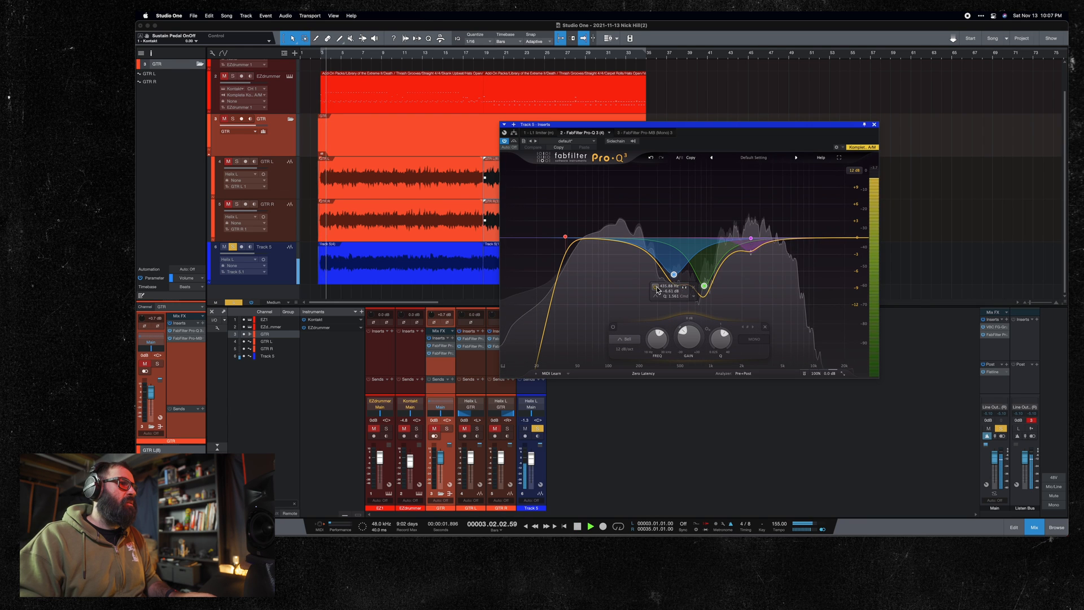
click(656, 286)
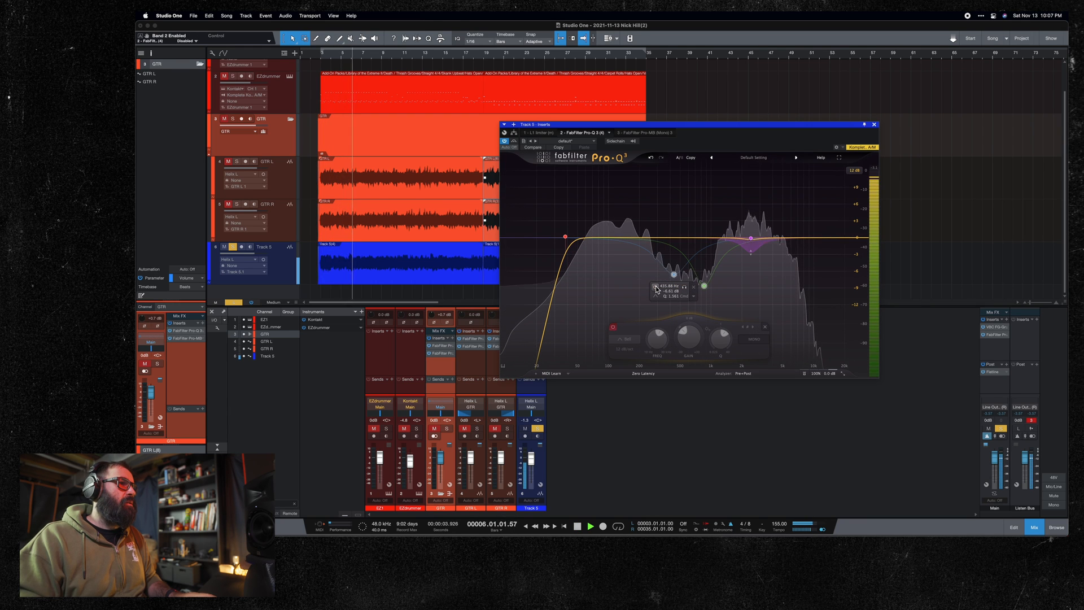
click(656, 286)
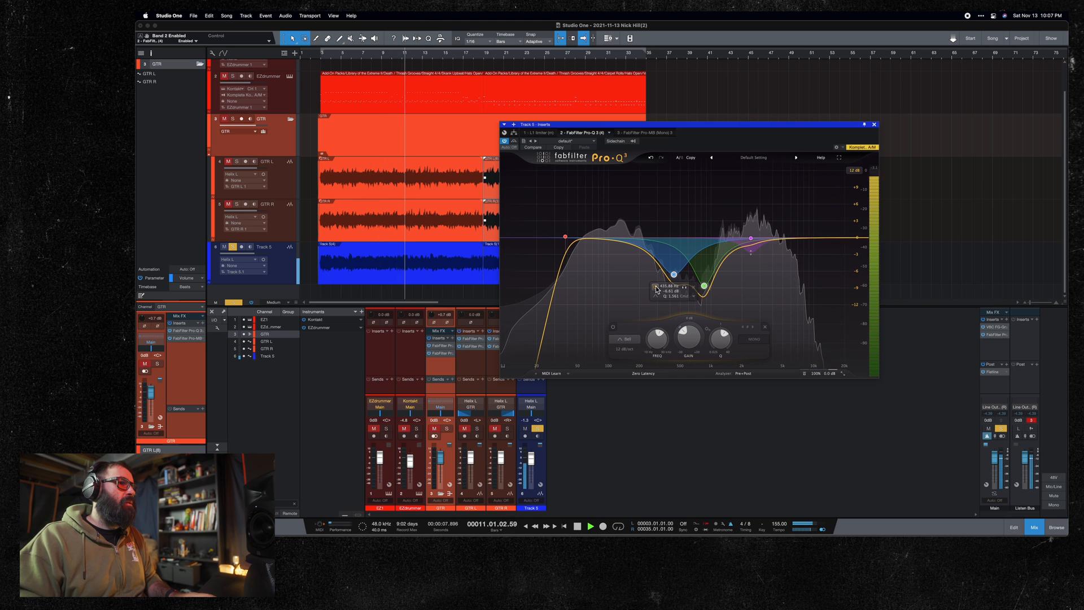
click(656, 286)
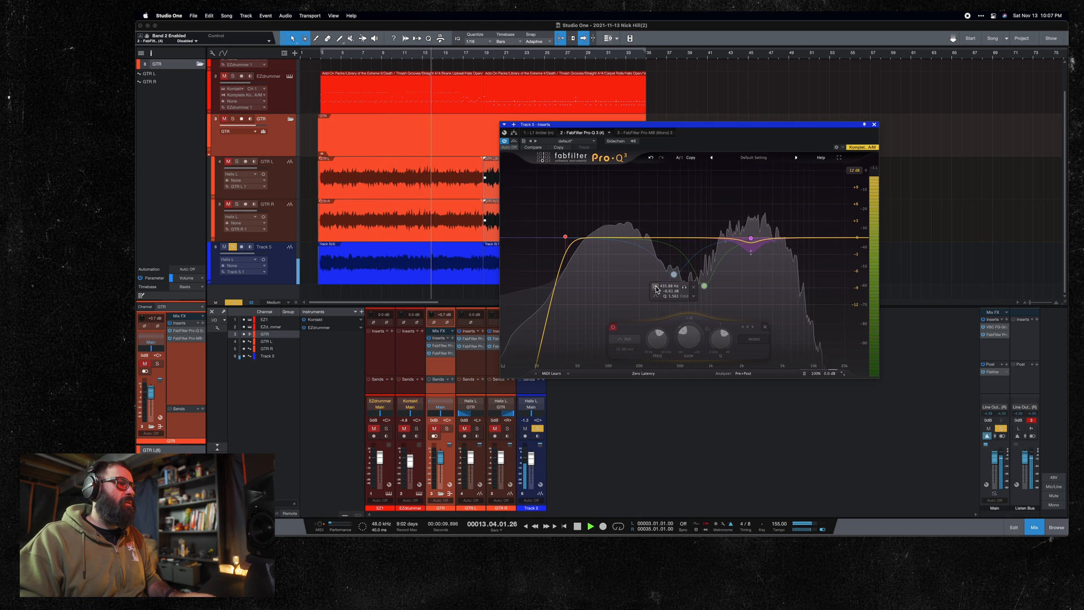
click(655, 286)
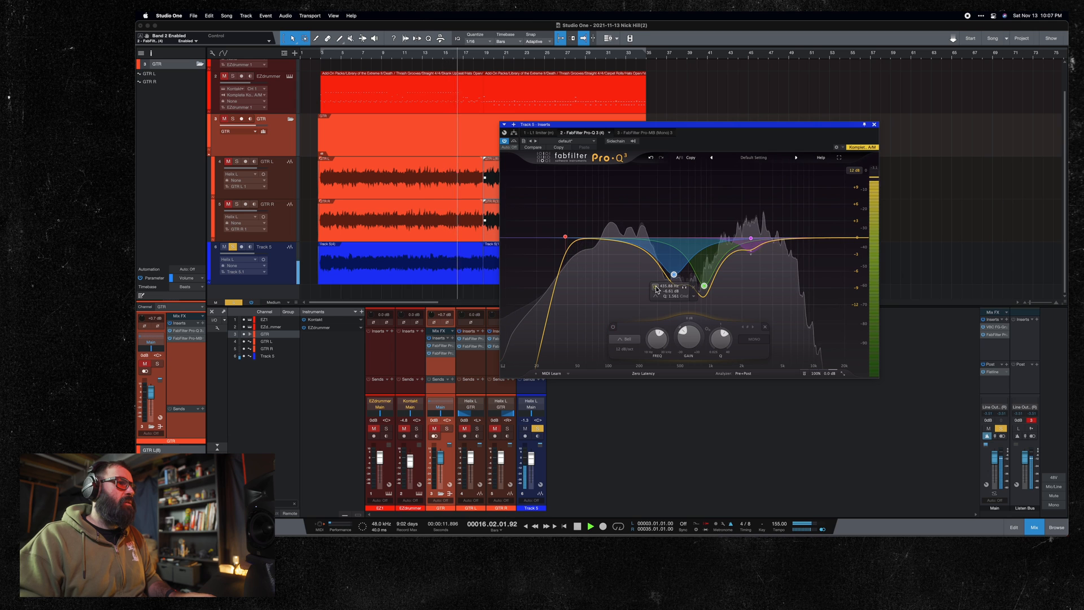
key(space)
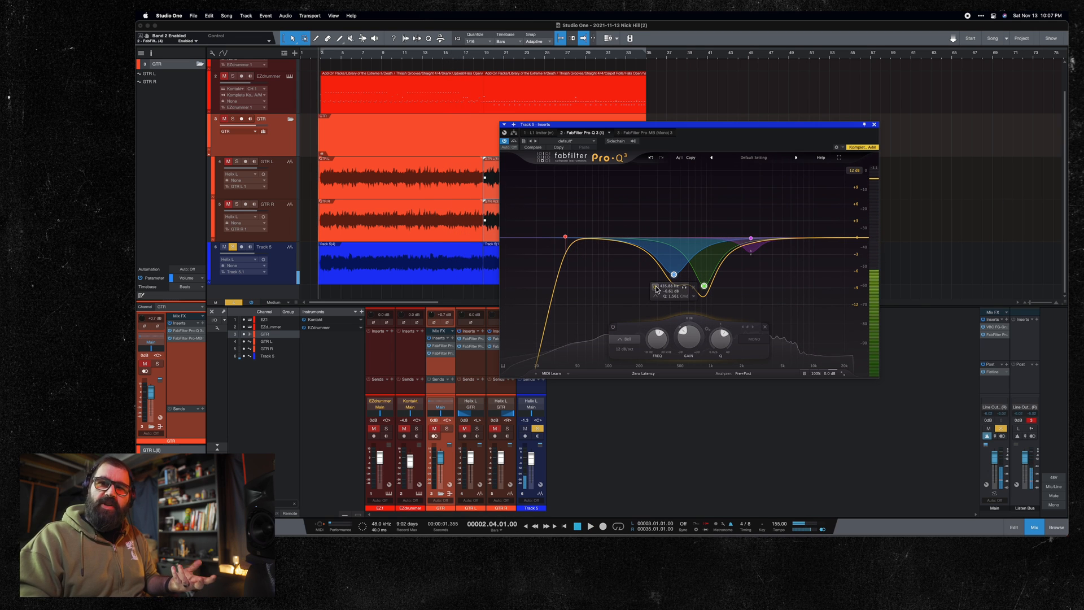
Step: Select the purple dynamic band in Track 5's Pro-Q 3 and compare it soloed and within the full EQ during playback
click(753, 240)
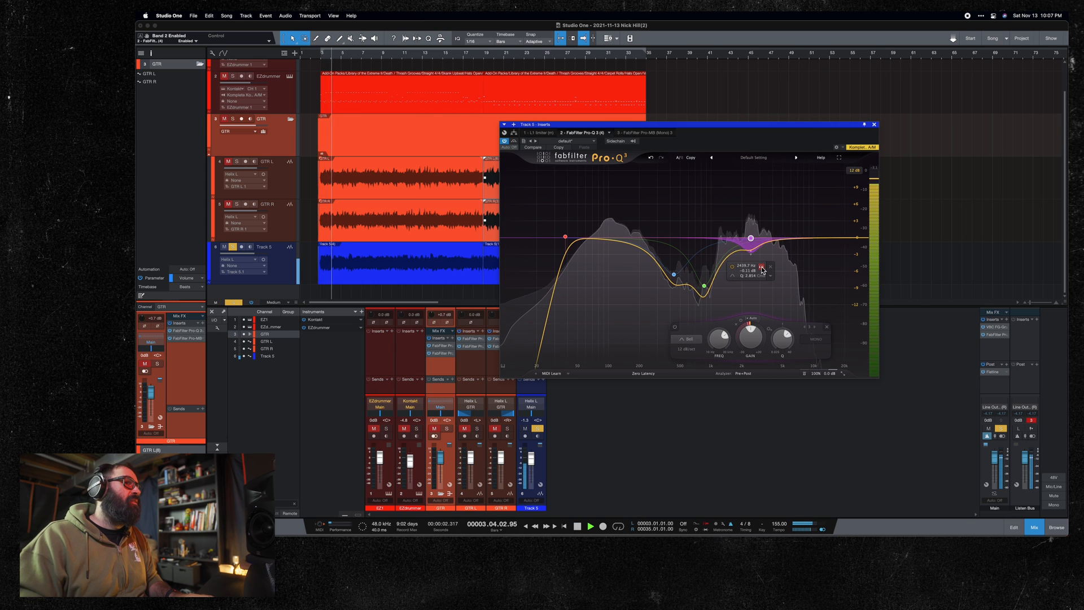
click(762, 267)
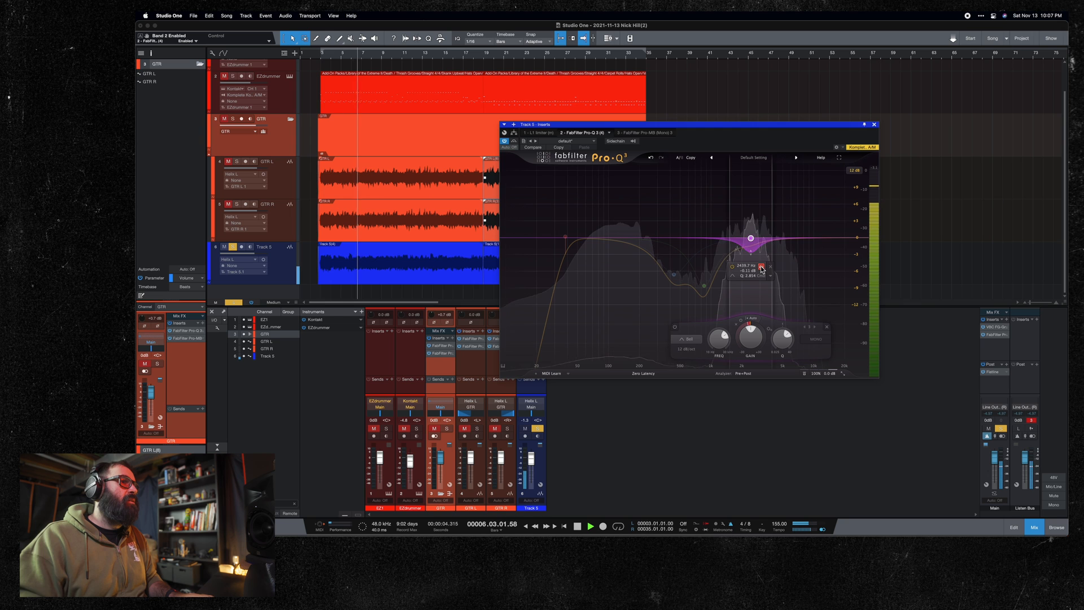
click(761, 266)
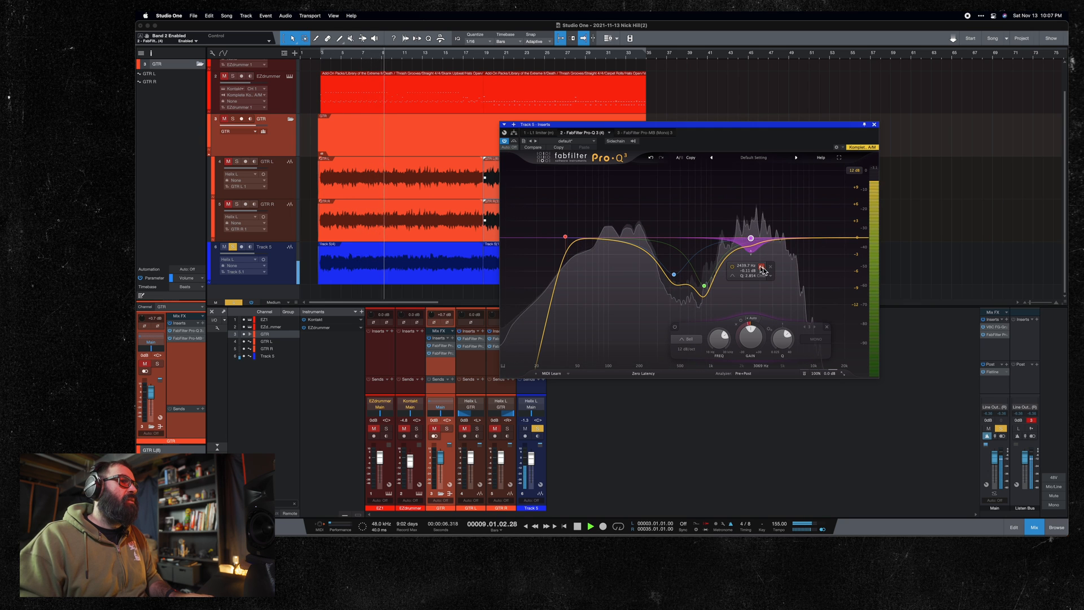
key(space)
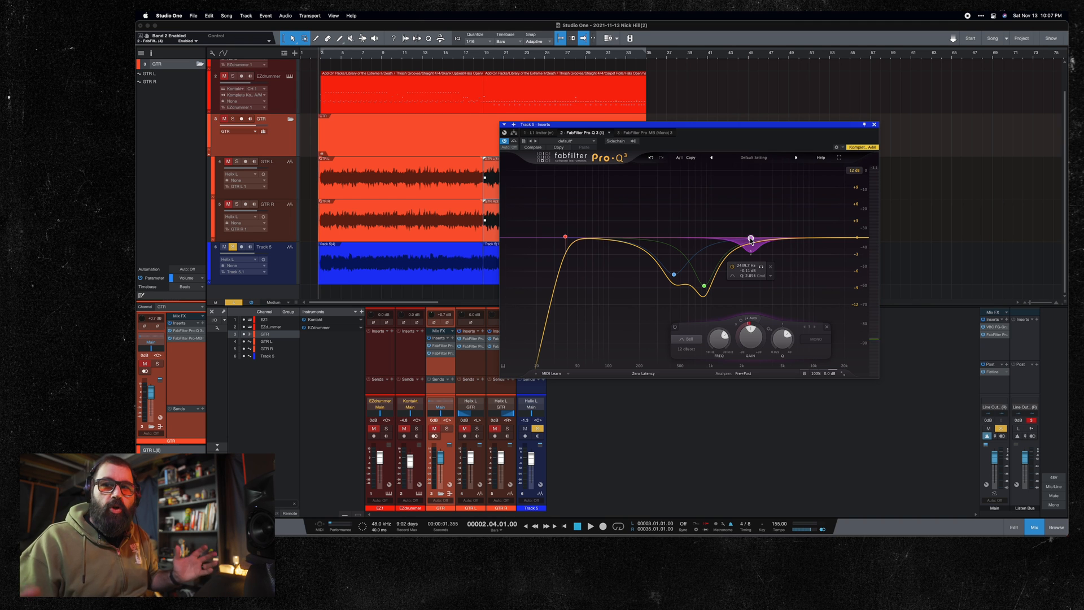
key(space)
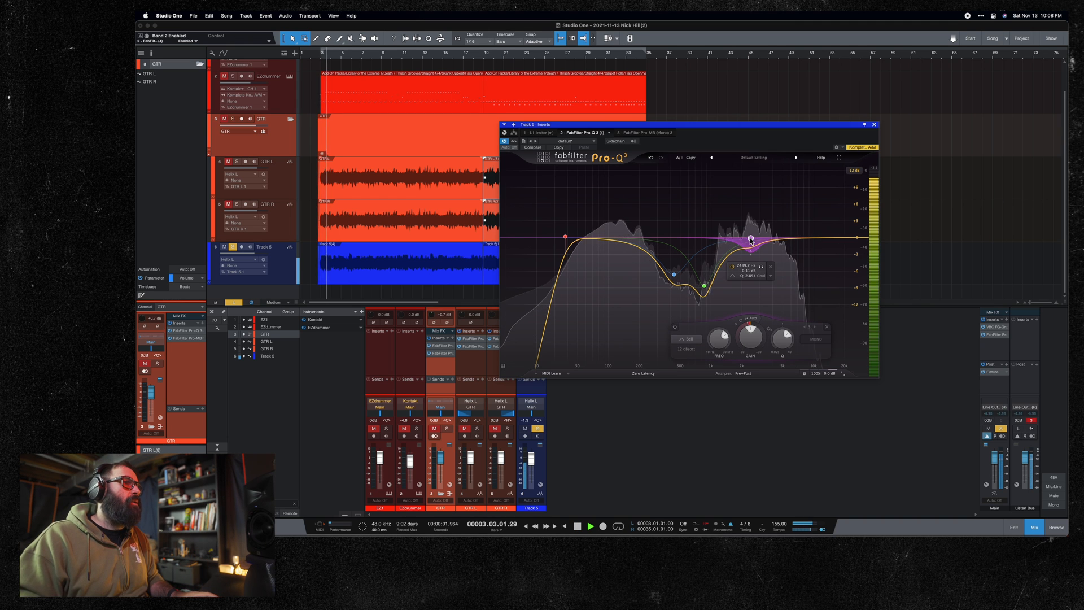
key(space)
Step: Show Track 5's Pro-MB, shift its window slightly, and activate the plug-in during playback
click(641, 133)
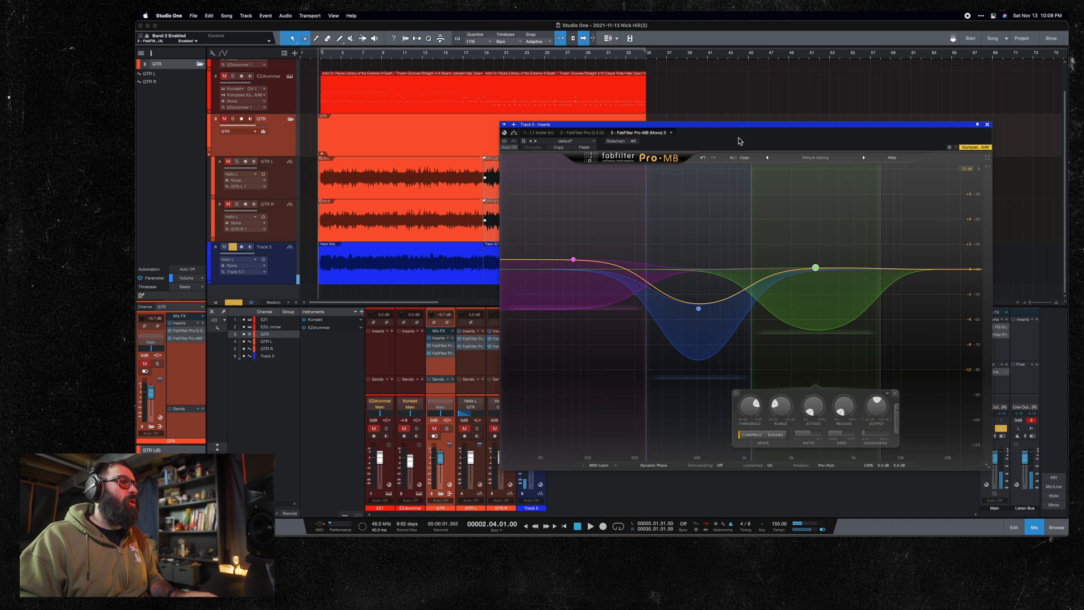
drag(741, 136, 724, 127)
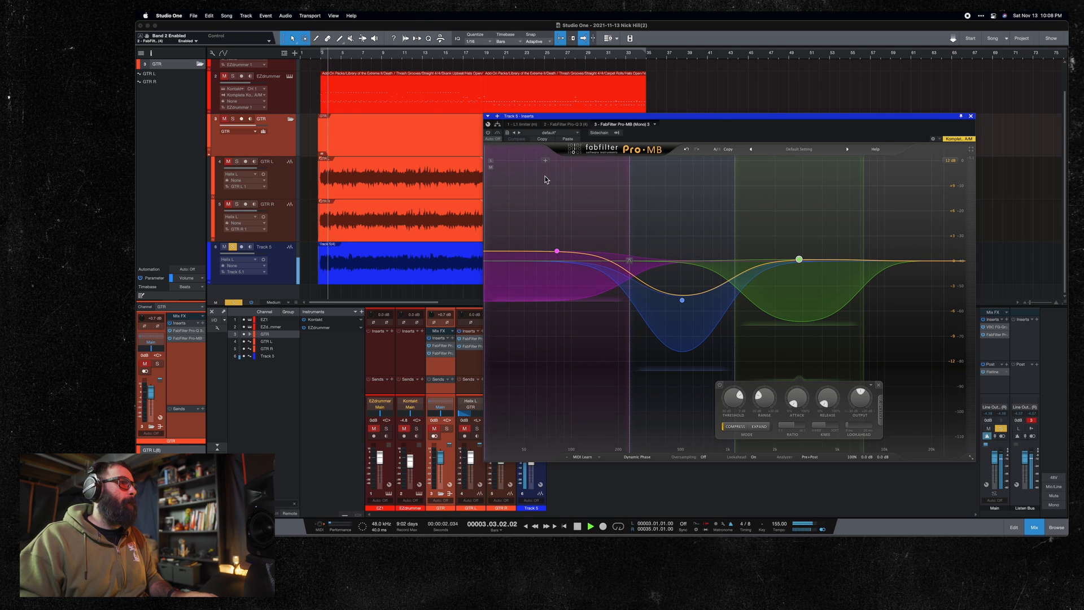
click(488, 133)
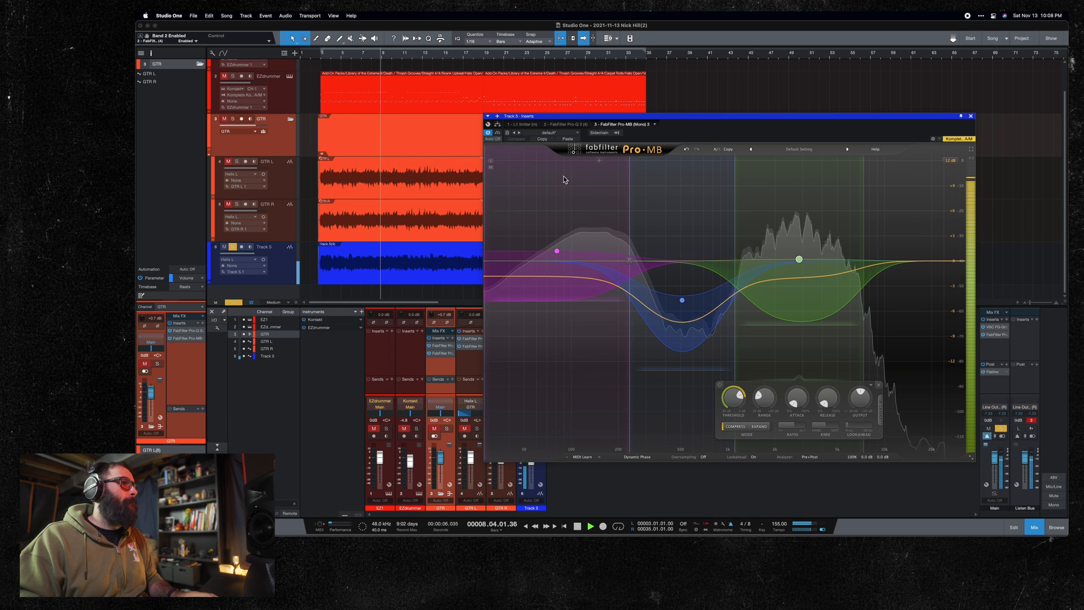
Step: Audition Pro-MB's lowest band on its own, then clear its solo and play Track 5 with all bands
click(490, 161)
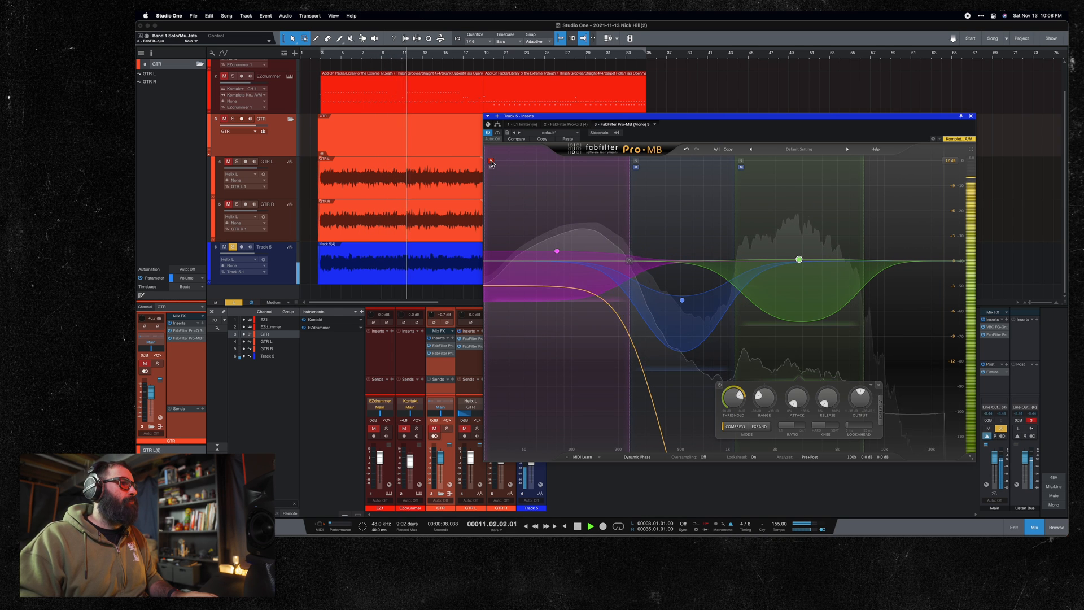
key(space)
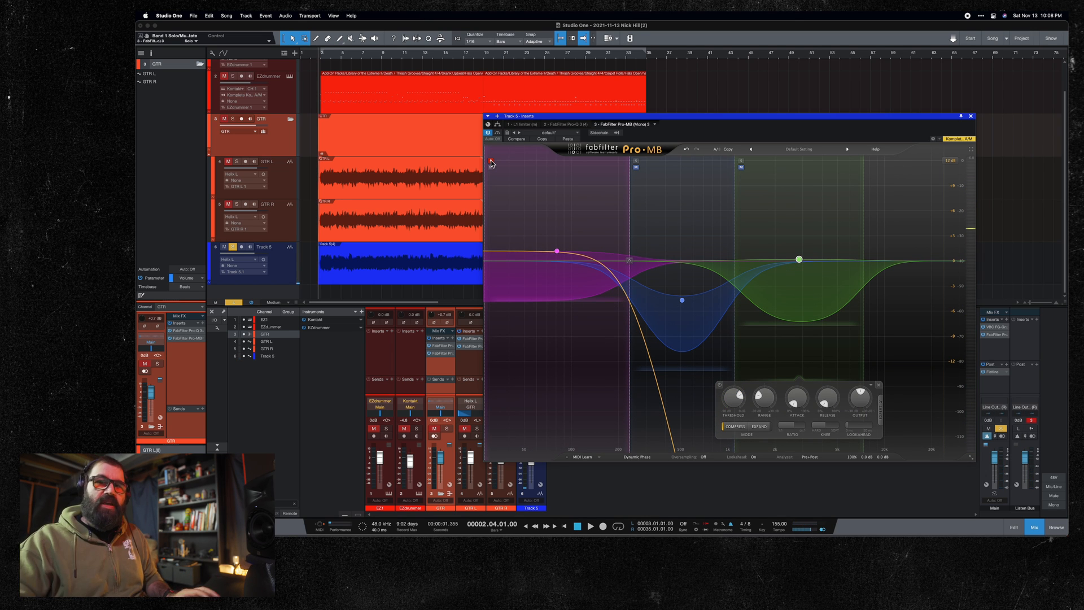
click(491, 162)
key(space)
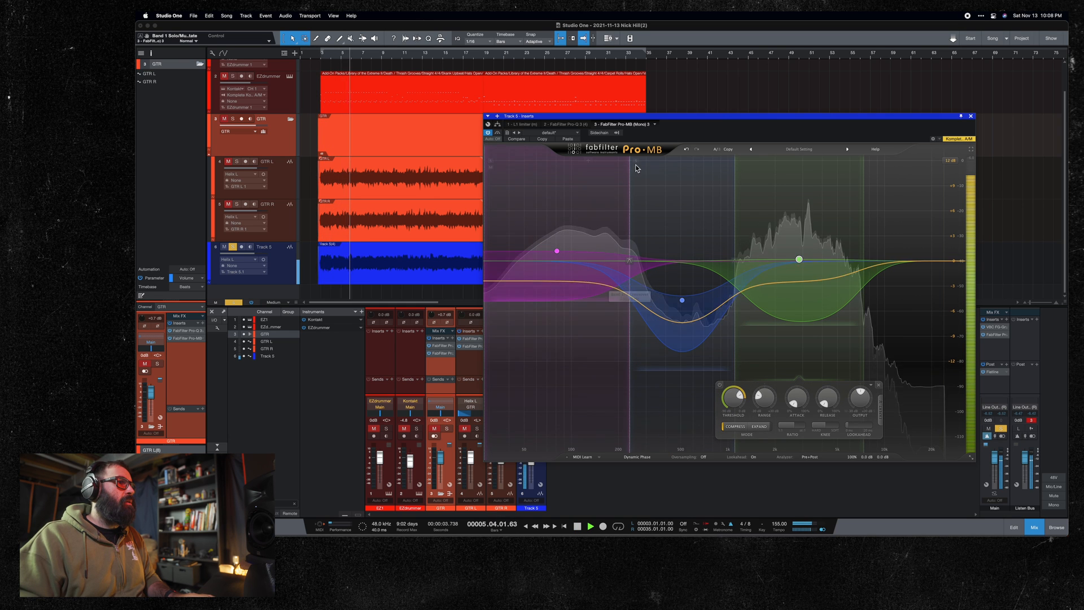
key(space)
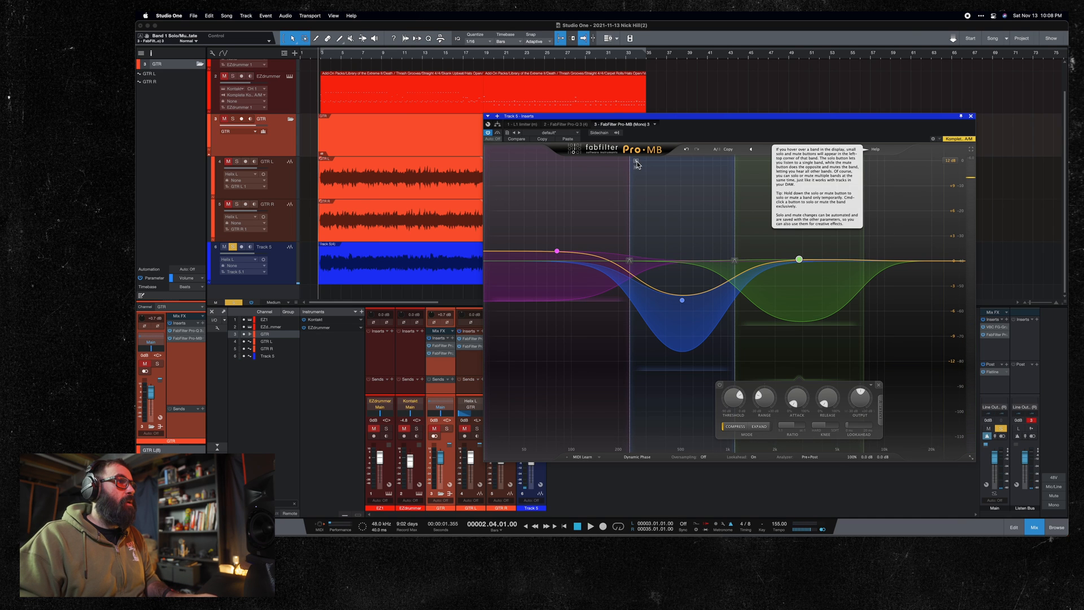
Step: Audition Pro-MB's middle band on its own, then compare Track 5 with that band muted and unmuted
click(637, 161)
key(space)
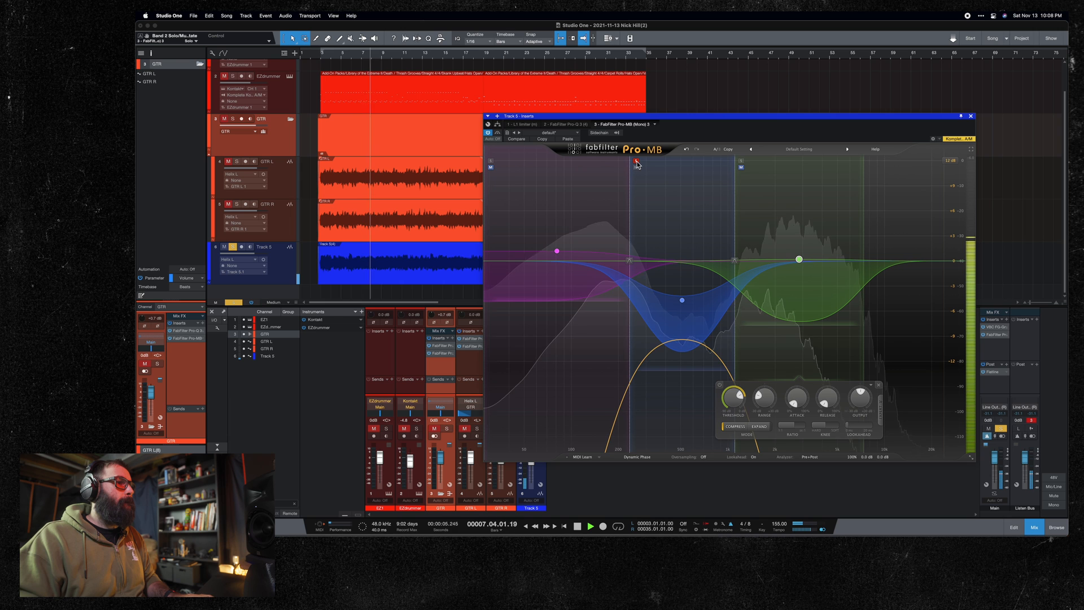
click(636, 162)
click(637, 168)
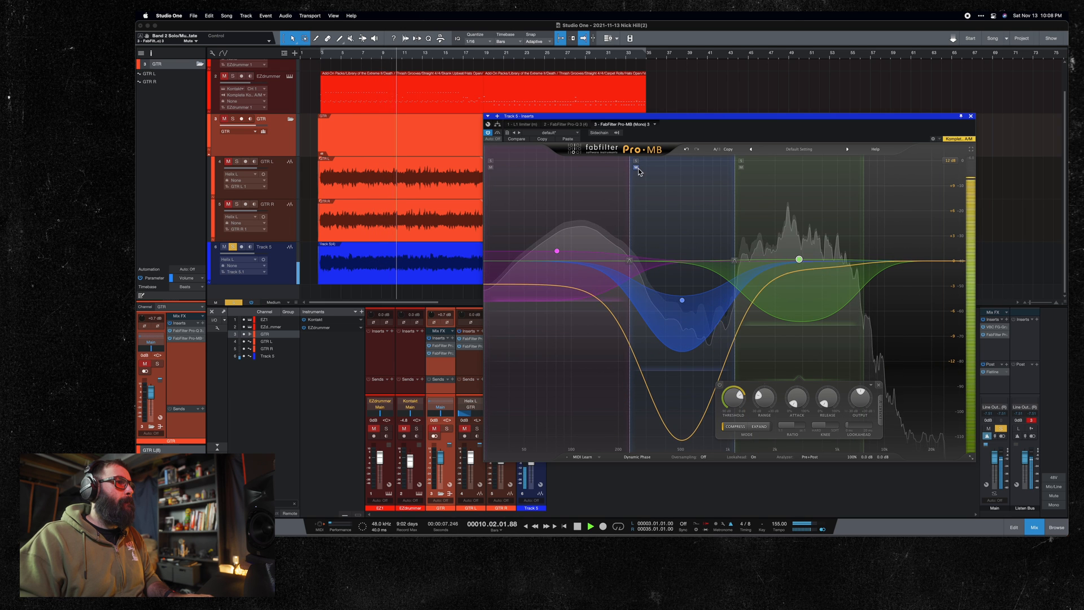
click(637, 167)
click(637, 167)
click(637, 168)
key(space)
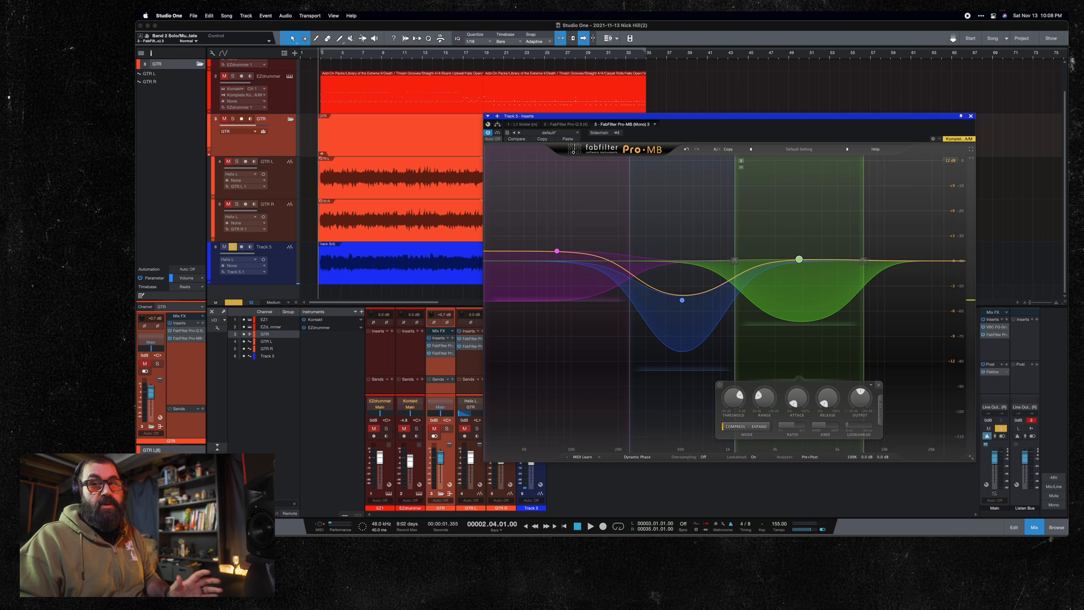
Step: Audition Pro-MB's highest band on its own while playing Track 5, then restore all bands
key(space)
click(742, 160)
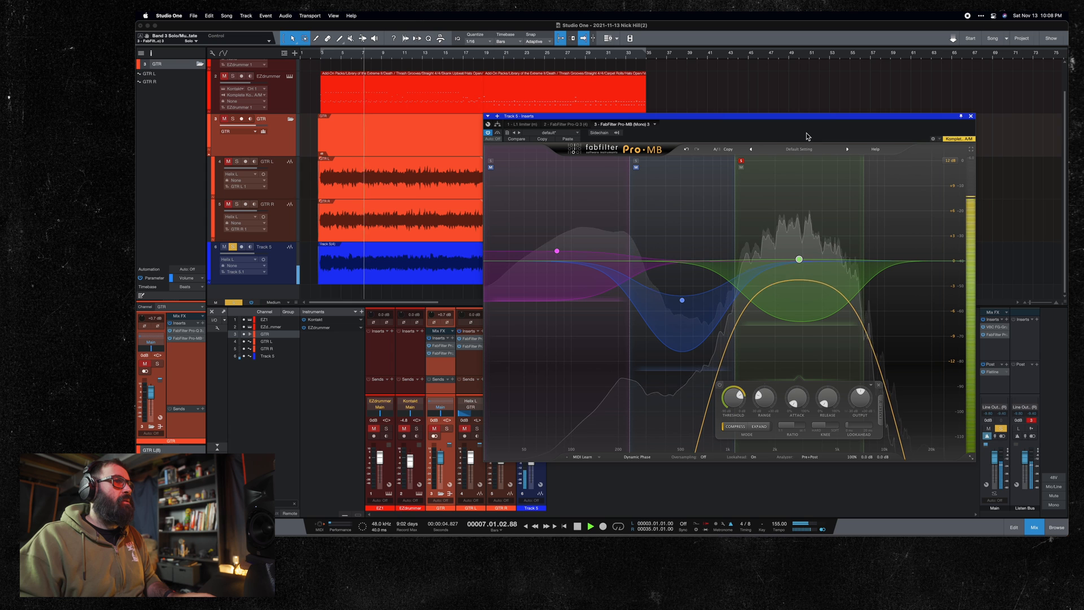
click(743, 161)
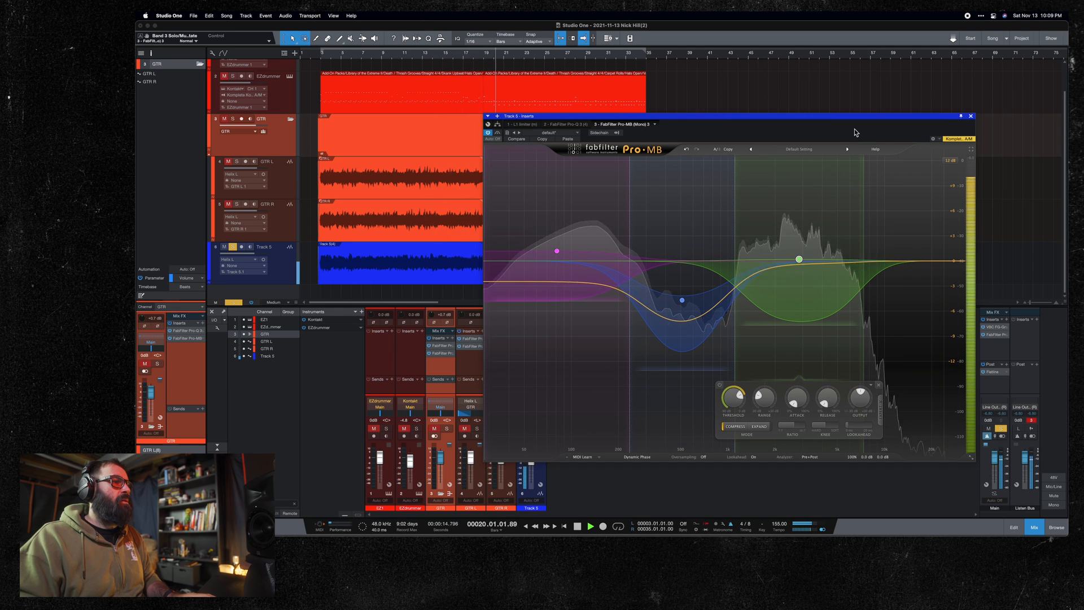
Step: Compare Track 5 during playback with Pro-MB bypassed and active, leave it active, and stop playback
click(498, 133)
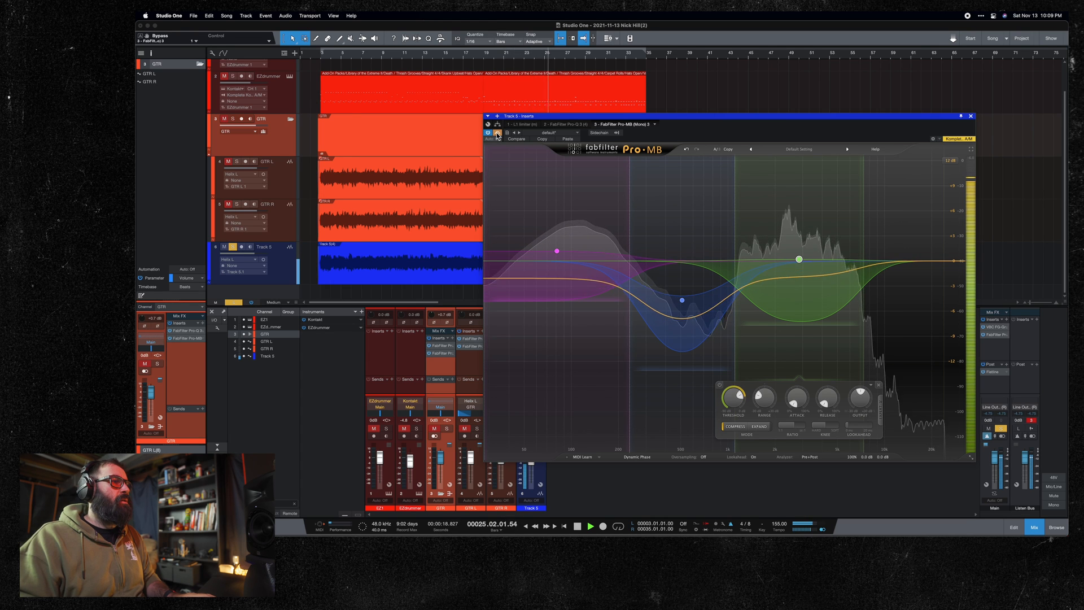
click(497, 133)
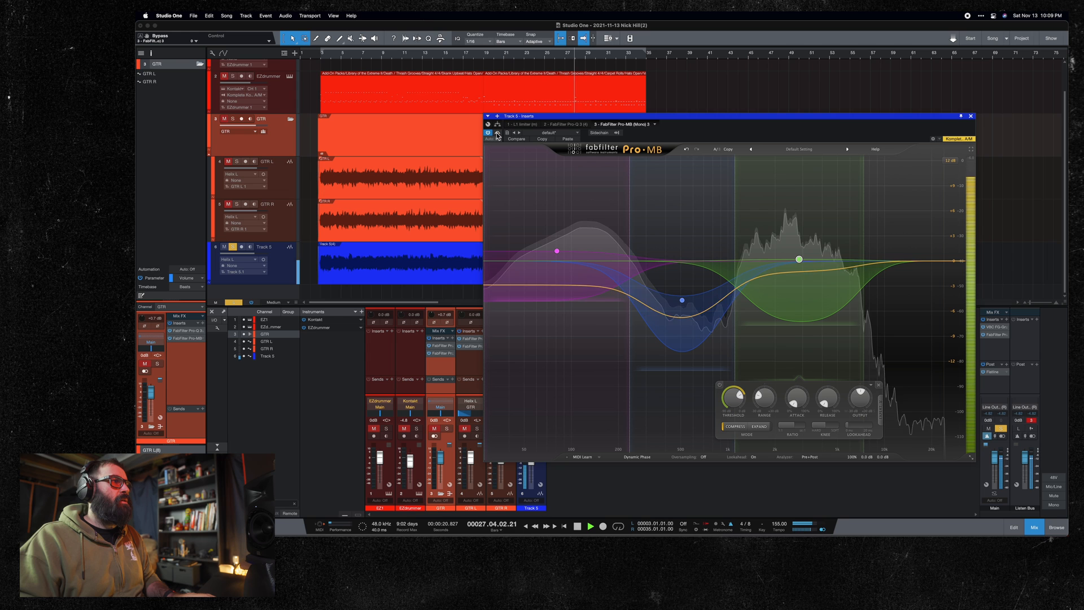
key(space)
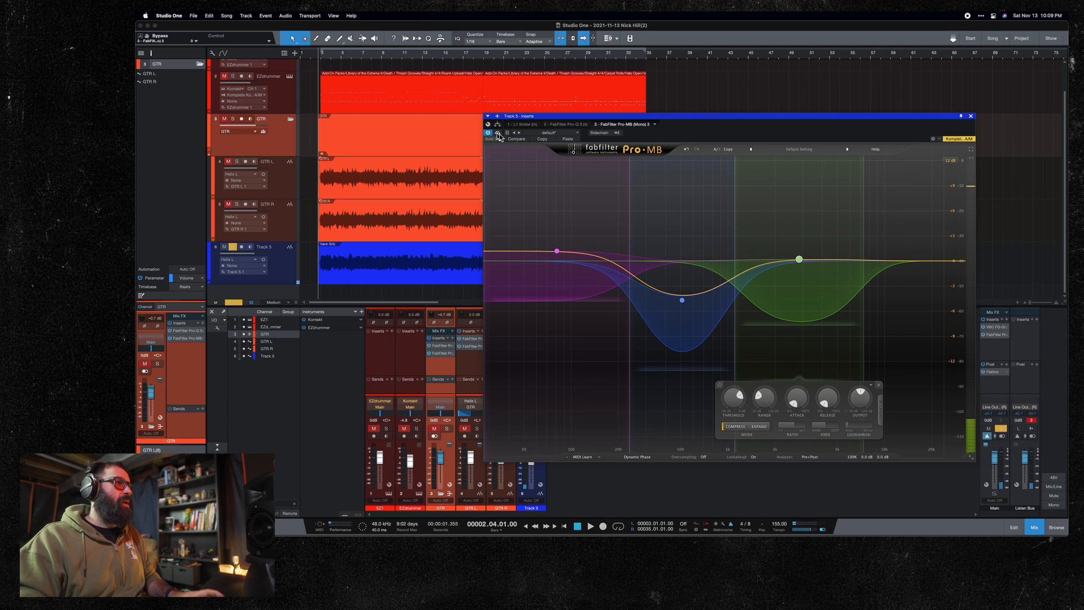
Step: Close Track 5's insert window, start playback, and clear all channel solos to hear the full mix
click(971, 116)
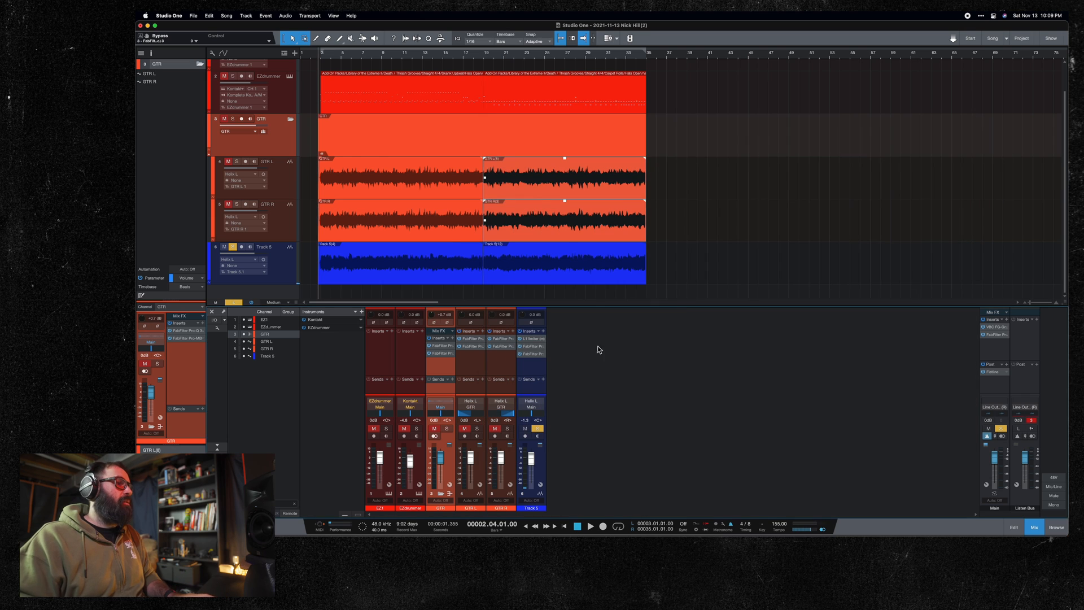
key(space)
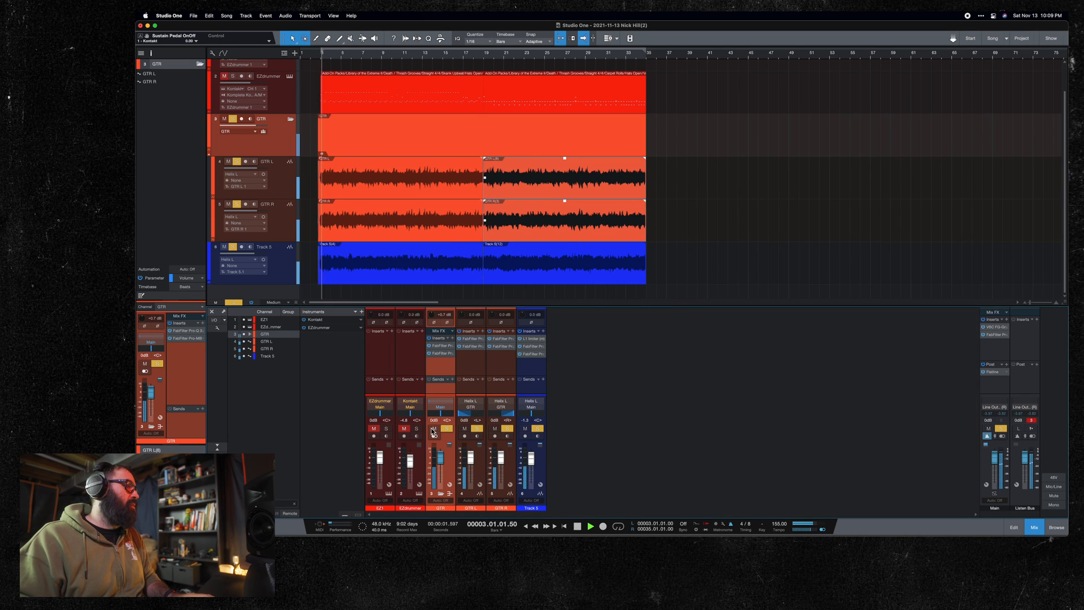
click(1000, 428)
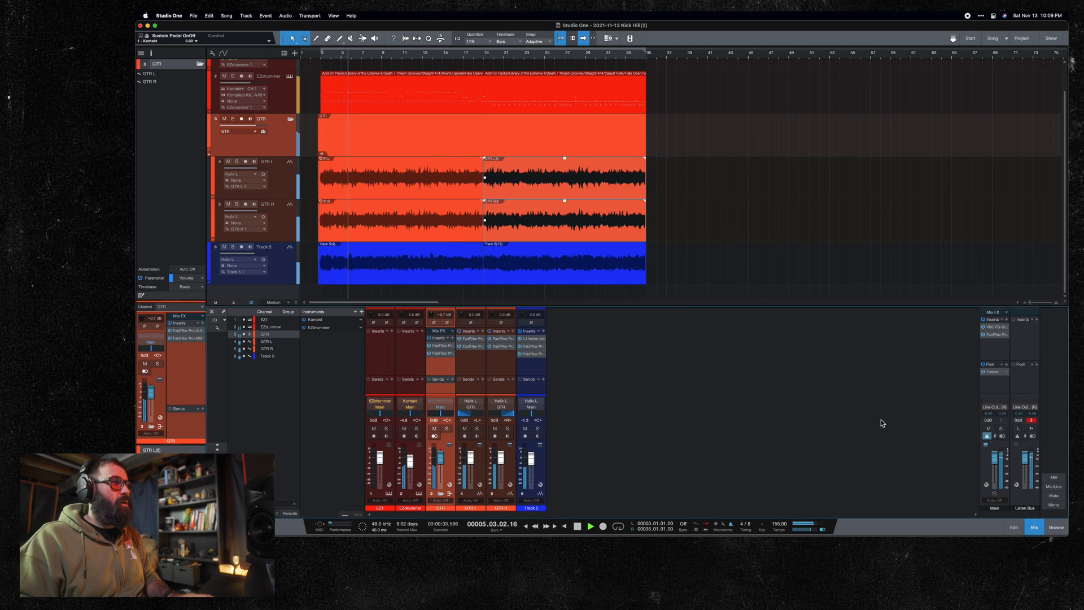